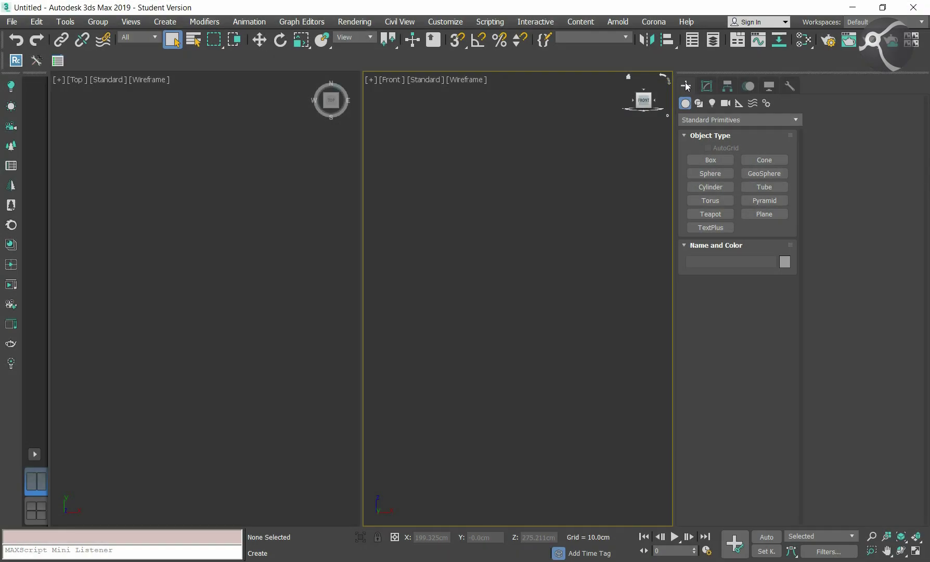
- Draw a new helix shape in the Front view
{"action": "left_click", "coordinate": [699, 103]}
{"action": "left_click", "coordinate": [765, 229]}
{"action": "left_click_drag", "start_coordinate": [507, 294], "coordinate": [536, 326]}
{"action": "left_click", "coordinate": [571, 276]}
{"action": "left_click", "coordinate": [587, 326]}
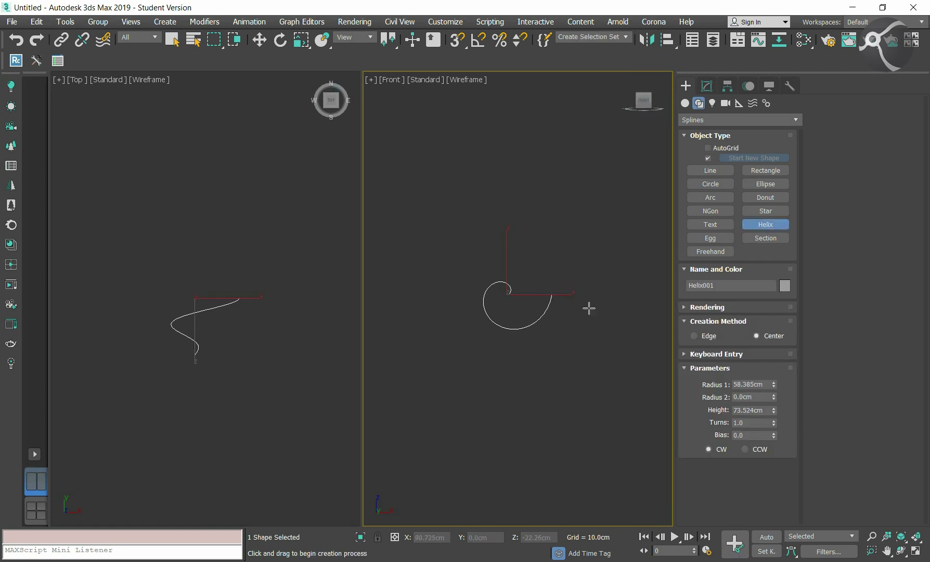
- Give the helix Radius 1 of 1cm, Radius 2 of 10cm, near-zero height and 5.1 turns
{"action": "double_click", "coordinate": [764, 384]}
{"action": "type", "text": "1"}
{"action": "key", "text": "Tab"}
{"action": "type", "text": "10"}
{"action": "left_click", "coordinate": [769, 411]}
{"action": "left_click_drag", "start_coordinate": [502, 285], "coordinate": [503, 266]}
{"action": "type", "text": "-0"}
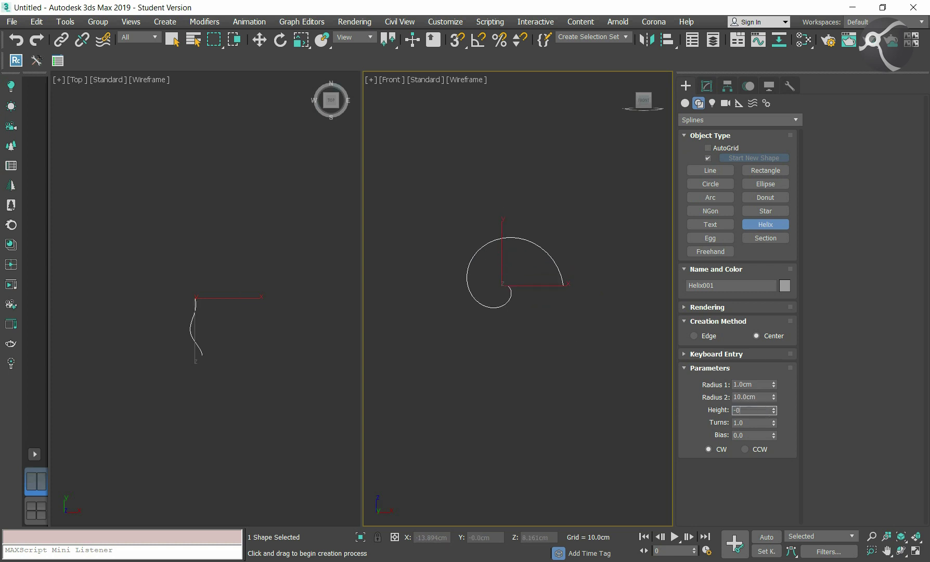
{"action": "left_click", "coordinate": [749, 422]}
{"action": "type", "text": "5.1"}
{"action": "key", "text": "Return"}
- Move the helix to the world origin (0,0,0) and frame it in the views
{"action": "left_click", "coordinate": [260, 40]}
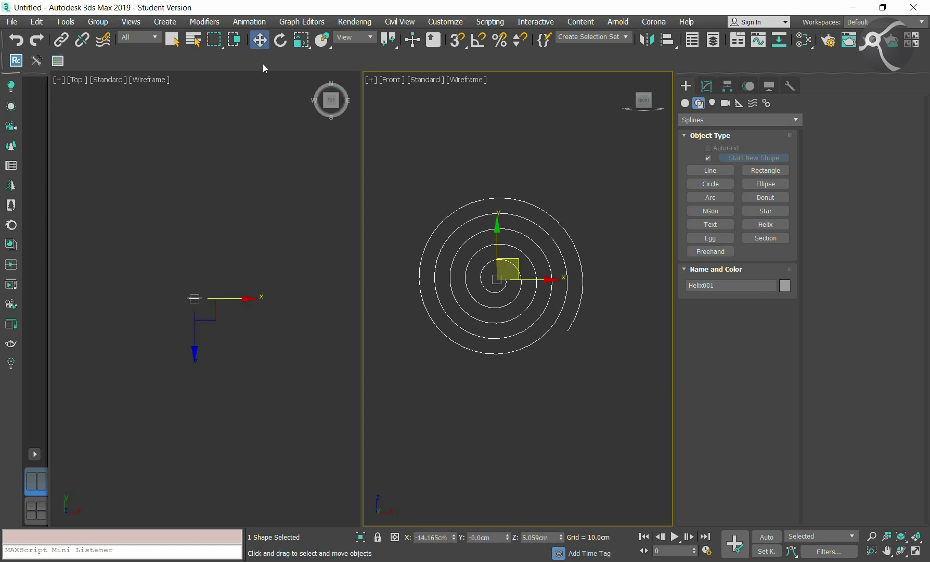
{"action": "left_click", "coordinate": [446, 537]}
{"action": "type", "text": "-0"}
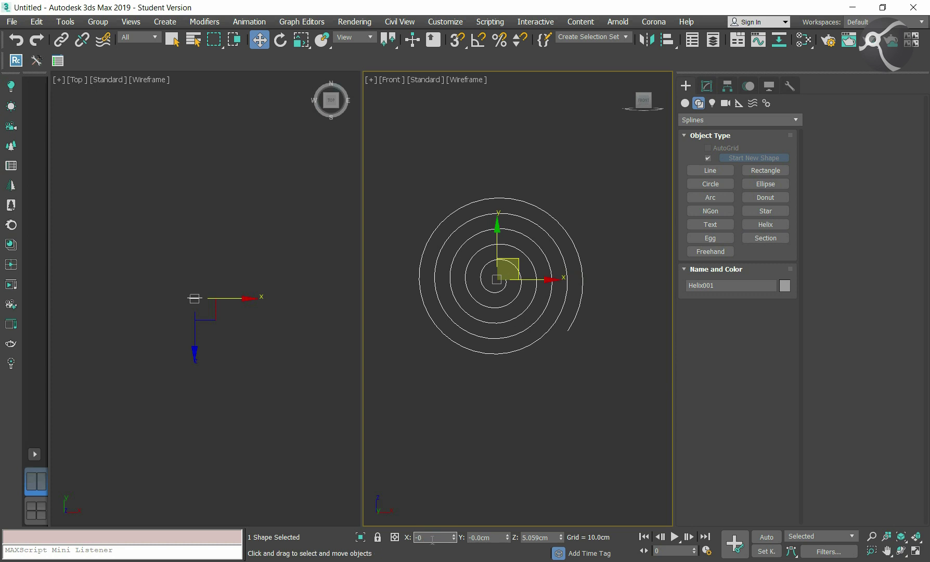
{"action": "key", "text": "Tab"}
{"action": "key", "text": "Tab"}
{"action": "type", "text": "0"}
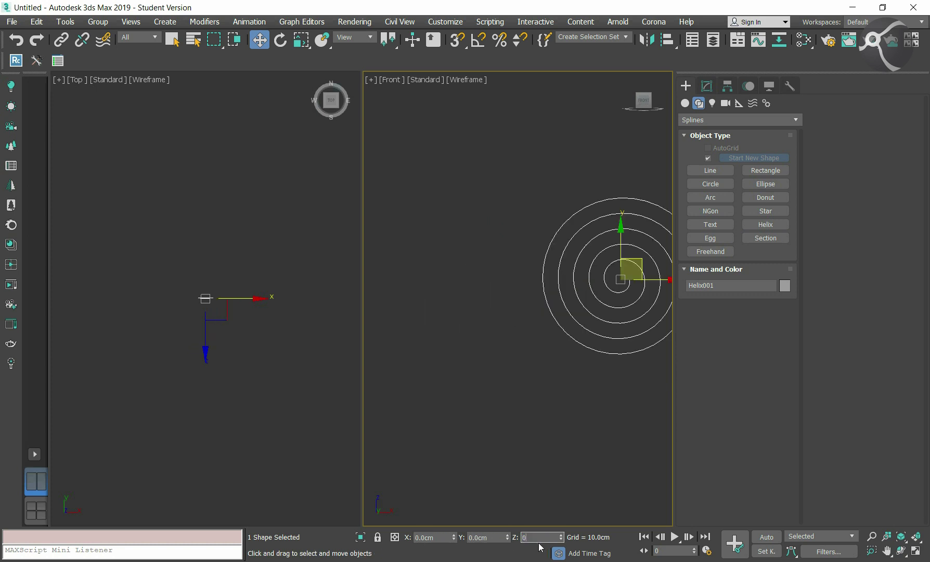
{"action": "key", "text": "Tab"}
{"action": "key", "text": "z"}
{"action": "key", "text": "g"}
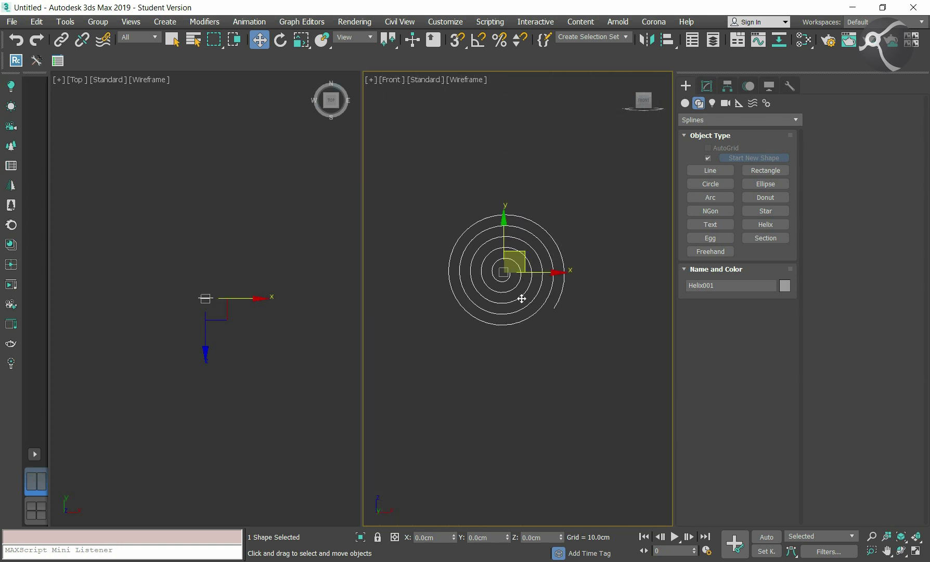
{"action": "key", "text": "t"}
- Flatten the helix height to about -0.1cm
{"action": "left_click", "coordinate": [707, 86]}
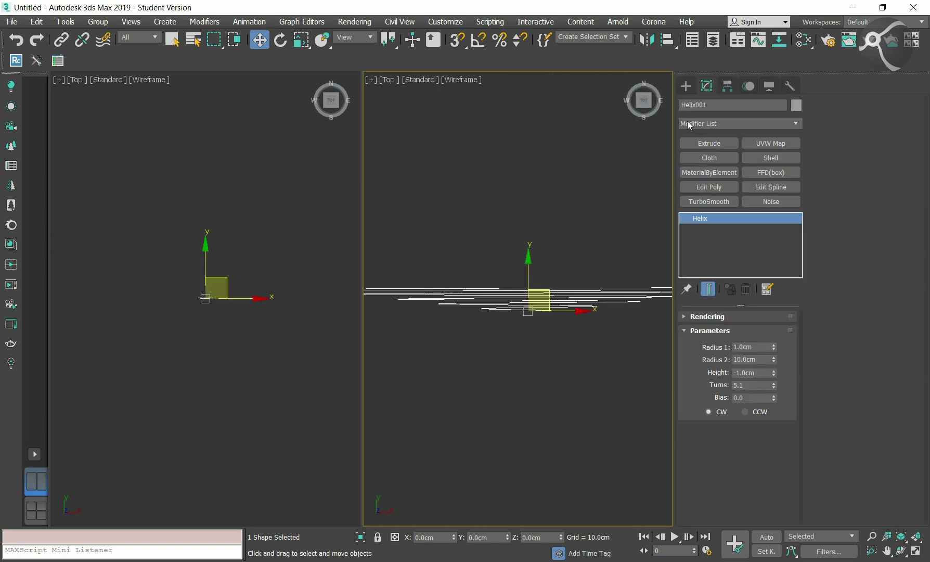
{"action": "left_click_drag", "start_coordinate": [773, 372], "coordinate": [774, 359]}
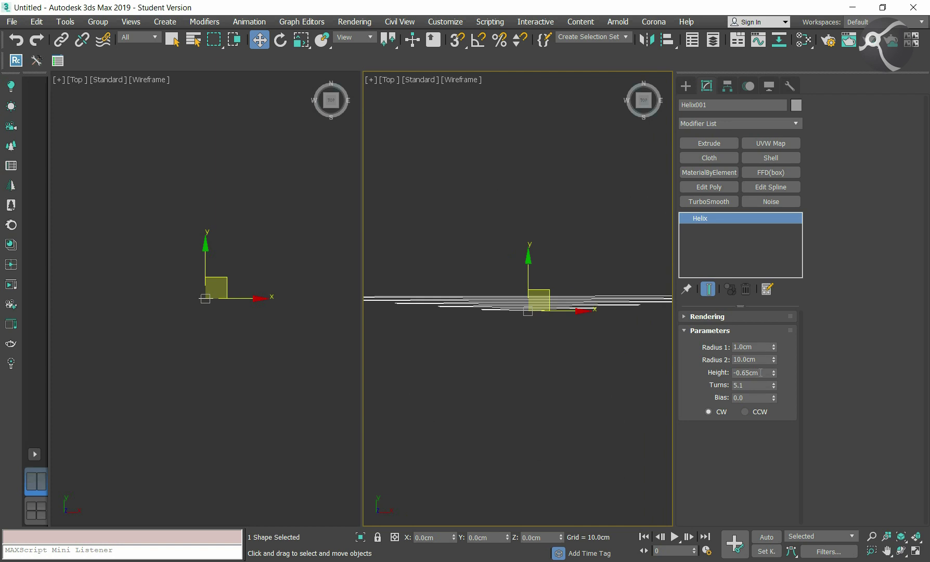
{"action": "type", "text": "0"}
{"action": "key", "text": "Return"}
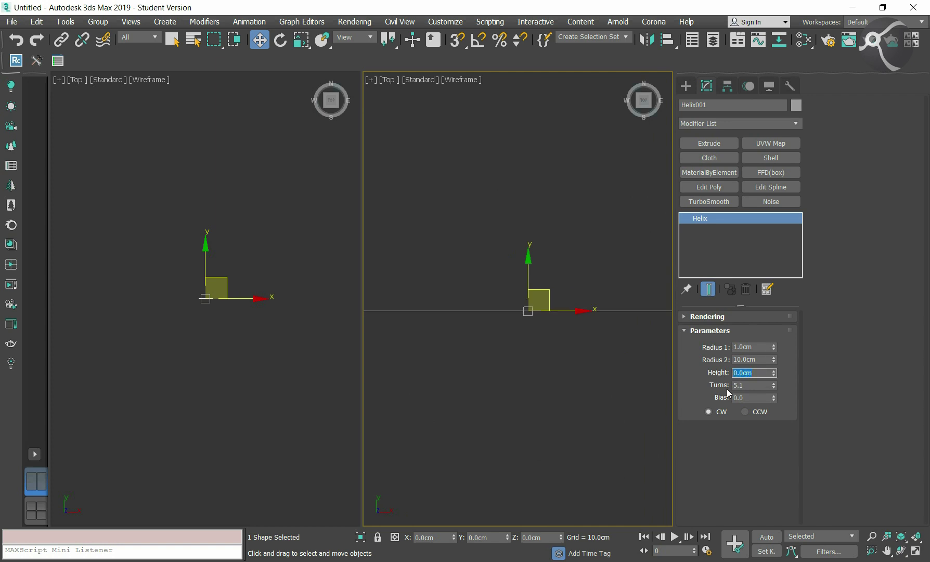
{"action": "type", "text": ".1"}
{"action": "key", "text": "Return"}
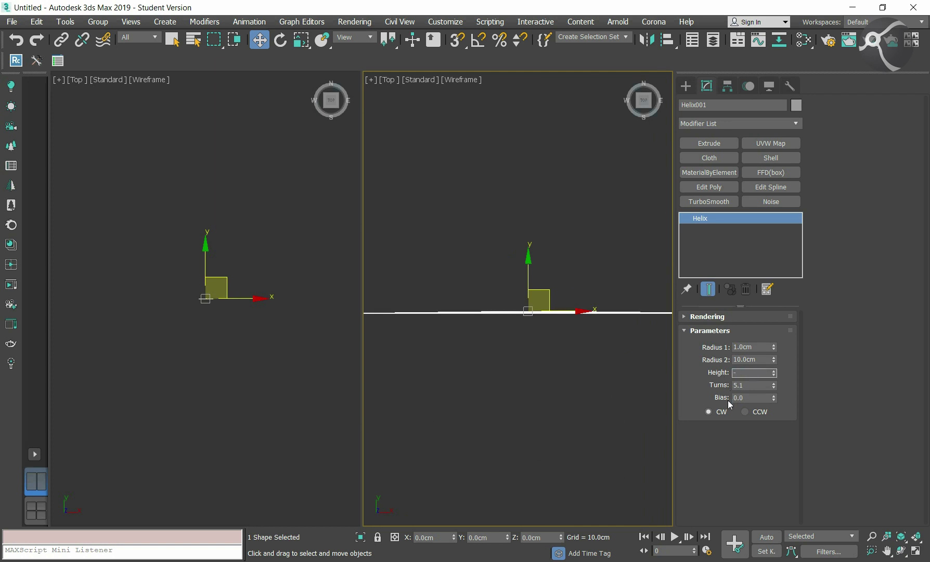
{"action": "type", "text": "0.1"}
{"action": "key", "text": "Return"}
- Orbit to inspect the flat spiral, then reselect Helix001 and add an Extrude modifier
{"action": "scroll", "coordinate": [552, 321], "scroll_direction": "up", "scroll_amount": 2}
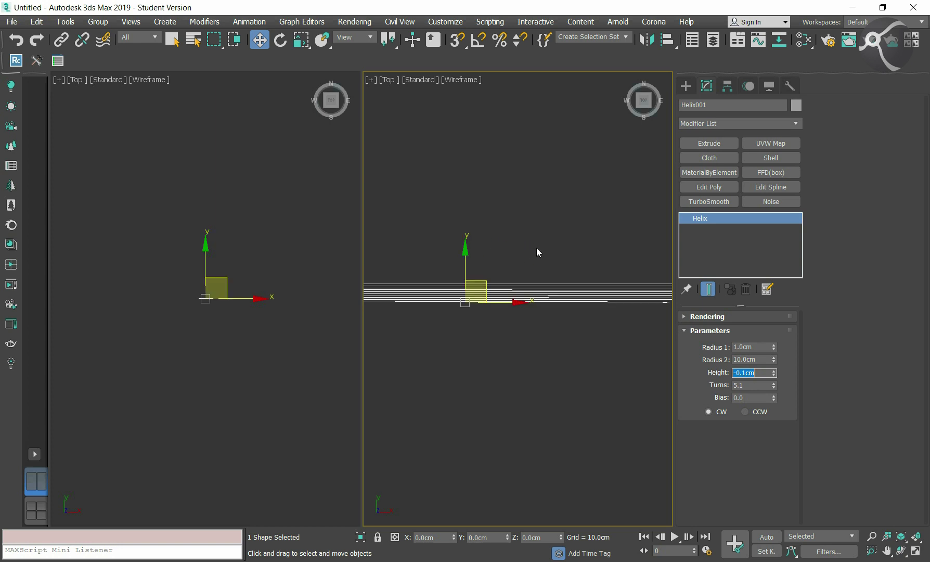
{"action": "left_click", "coordinate": [540, 345]}
{"action": "scroll", "coordinate": [553, 358], "scroll_direction": "down", "scroll_amount": 2}
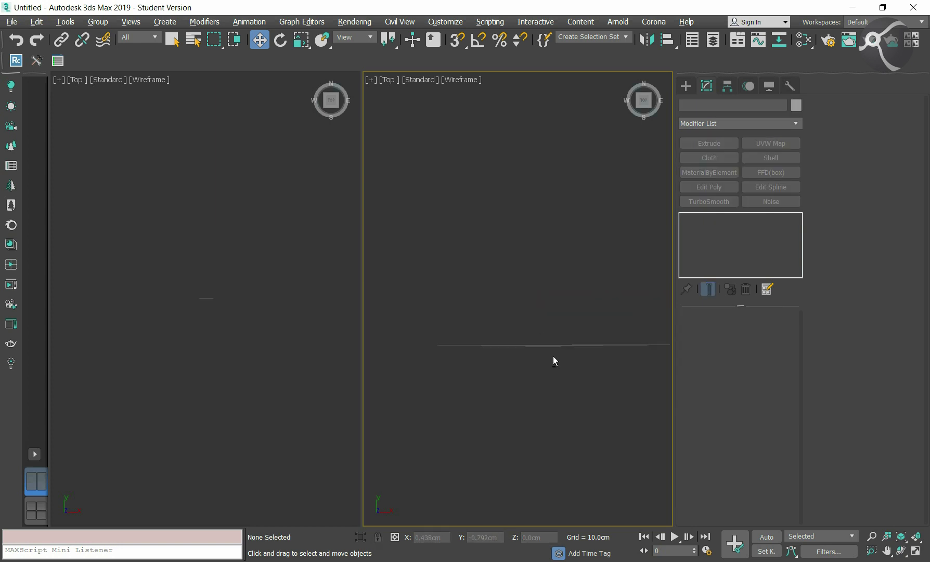
{"action": "middle_click_drag", "start_coordinate": [553, 361], "coordinate": [546, 331], "text": "alt"}
{"action": "left_click", "coordinate": [546, 331]}
{"action": "left_click", "coordinate": [265, 334]}
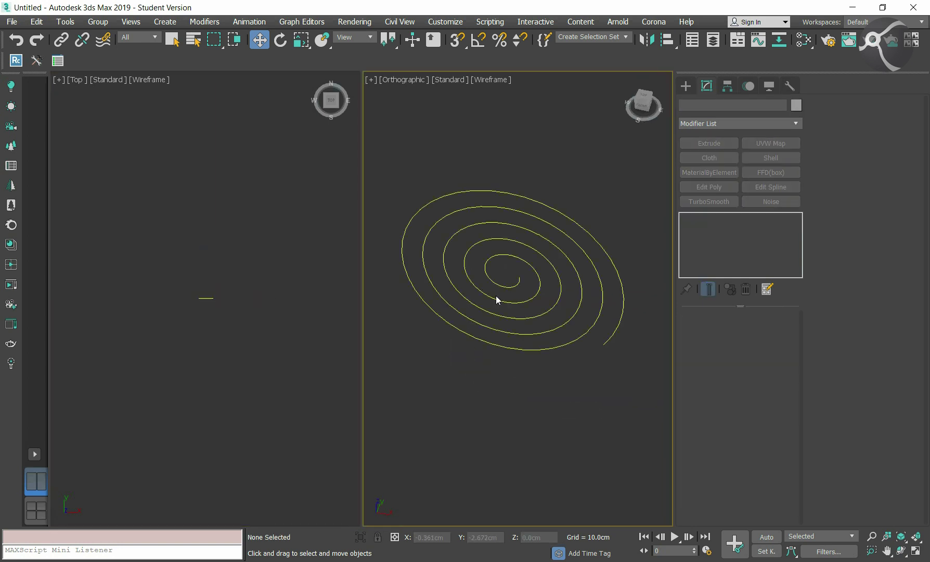
{"action": "left_click", "coordinate": [495, 296]}
{"action": "left_click", "coordinate": [711, 151]}
- Set the Extrude amount to -45cm with 35 segments
{"action": "left_click_drag", "start_coordinate": [759, 333], "coordinate": [670, 334]}
{"action": "type", "text": "-30"}
{"action": "key", "text": "Return"}
{"action": "scroll", "coordinate": [472, 485], "scroll_direction": "down", "scroll_amount": 3}
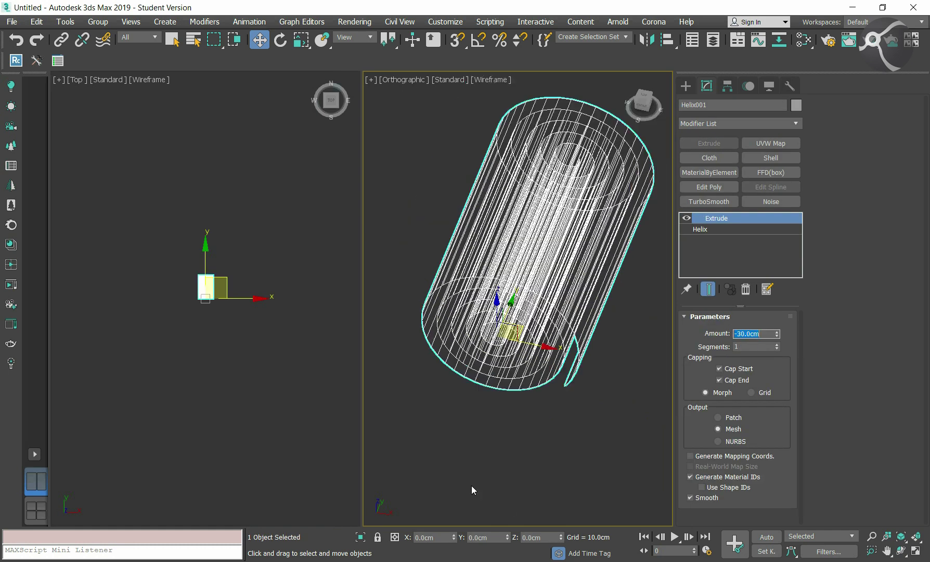
{"action": "type", "text": "45"}
{"action": "key", "text": "Return"}
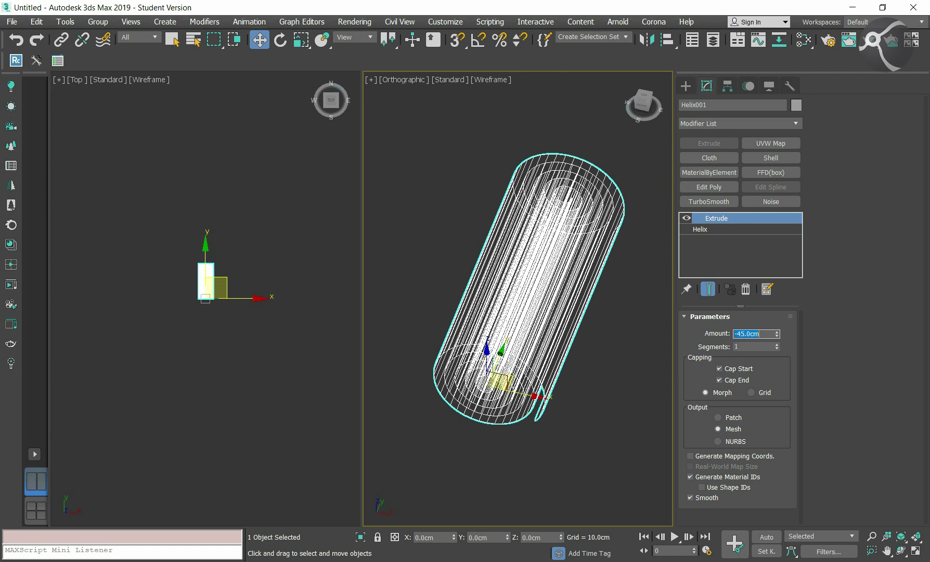
{"action": "key", "text": "Tab"}
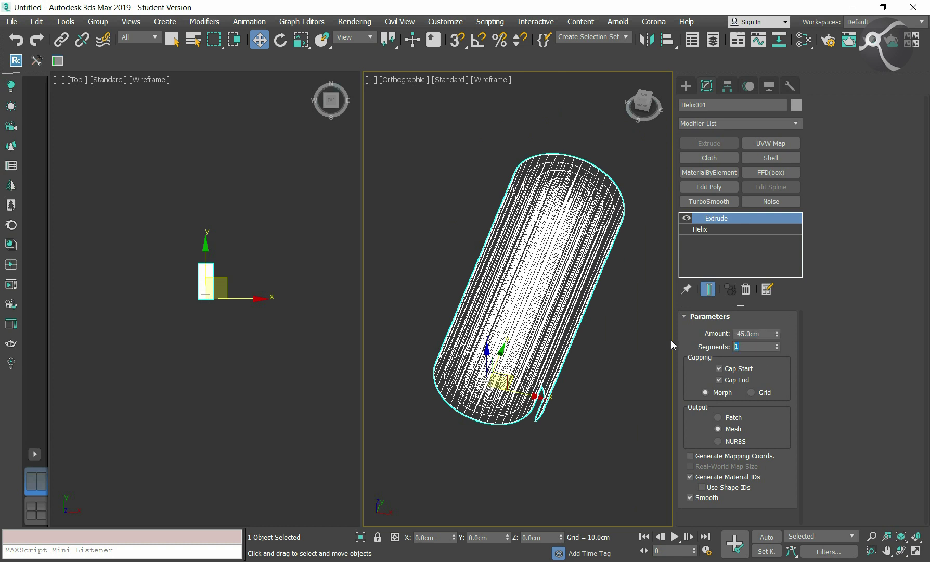
{"action": "type", "text": "35"}
{"action": "key", "text": "Return"}
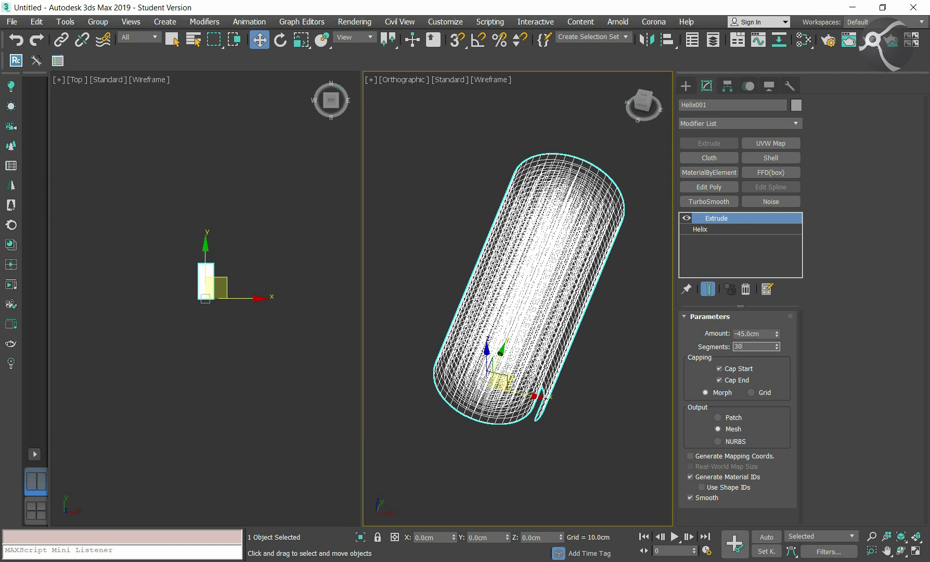
- Add a Shell with 0.6cm inner and 0.6cm outer thickness
{"action": "left_click", "coordinate": [643, 105]}
{"action": "scroll", "coordinate": [481, 421], "scroll_direction": "up", "scroll_amount": 4}
{"action": "left_click", "coordinate": [773, 159]}
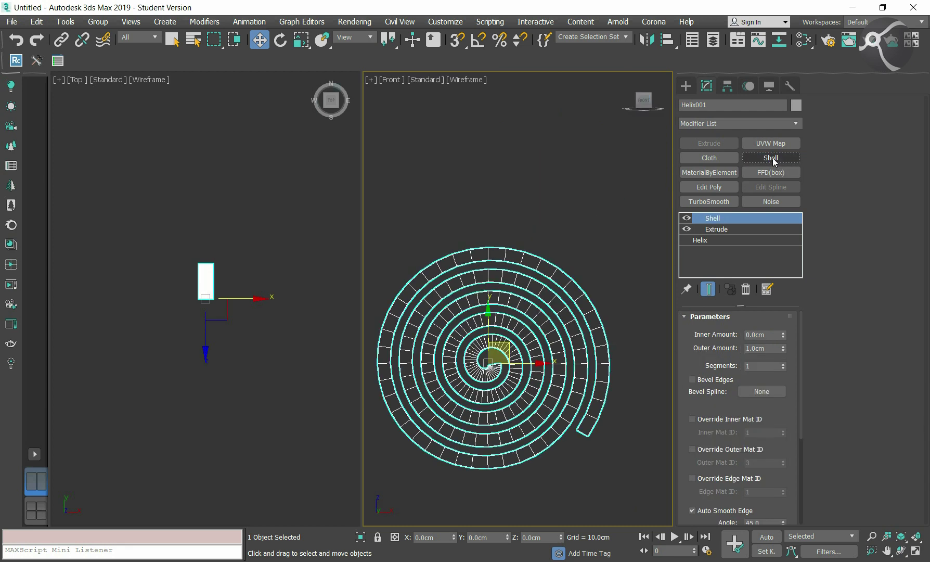
{"action": "double_click", "coordinate": [773, 349]}
{"action": "type", "text": "0.6"}
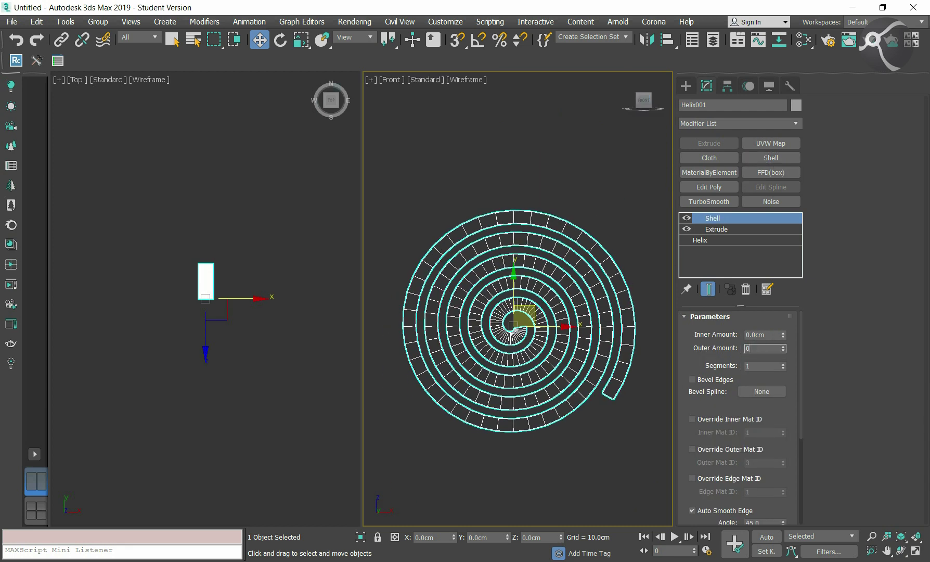
{"action": "key", "text": "Return"}
{"action": "double_click", "coordinate": [775, 334]}
{"action": "type", "text": "0.6"}
{"action": "key", "text": "Return"}
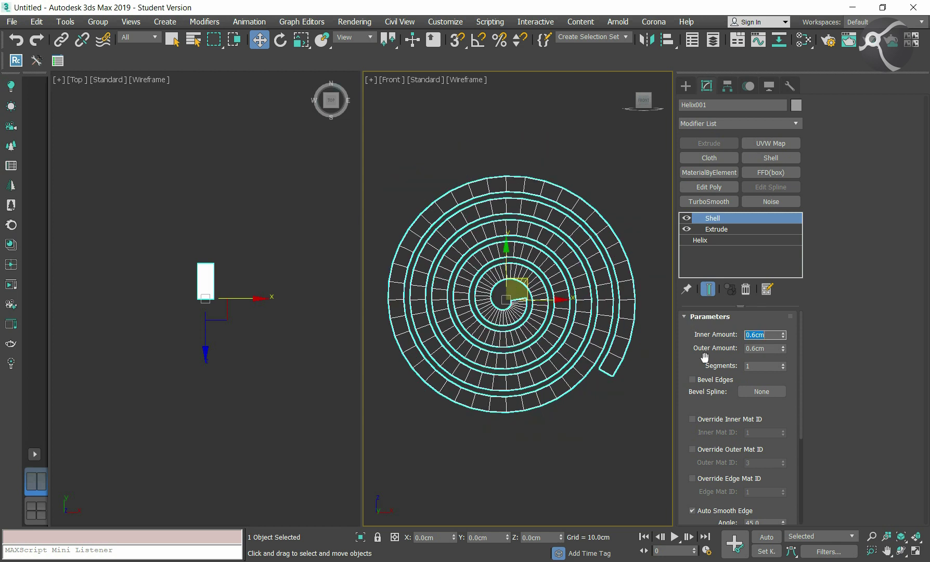
- Back in Extrude, settle on 30 segments while viewing the roll from the top with edged faces
{"action": "left_click", "coordinate": [716, 229]}
{"action": "double_click", "coordinate": [749, 346]}
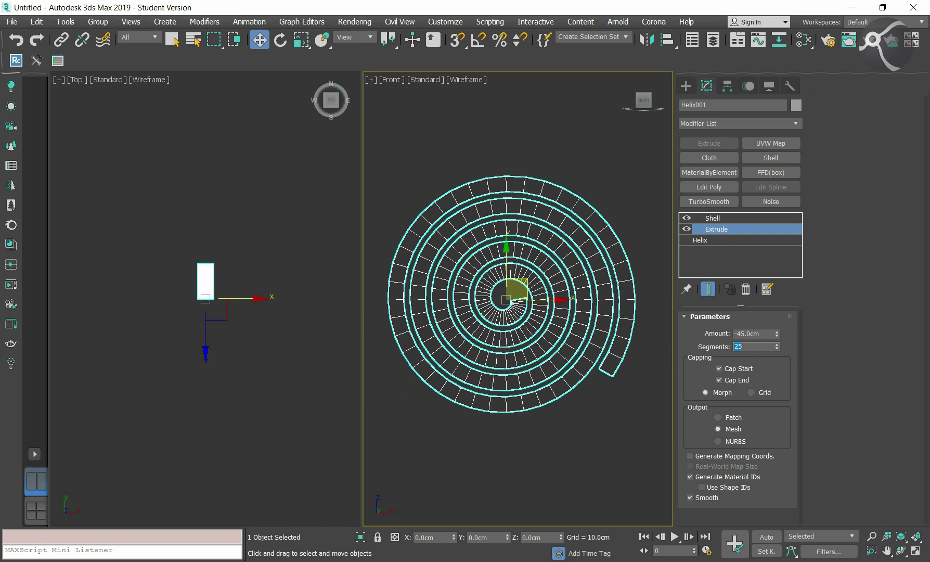
{"action": "left_click_drag", "start_coordinate": [643, 101], "coordinate": [645, 92]}
{"action": "left_click", "coordinate": [645, 92]}
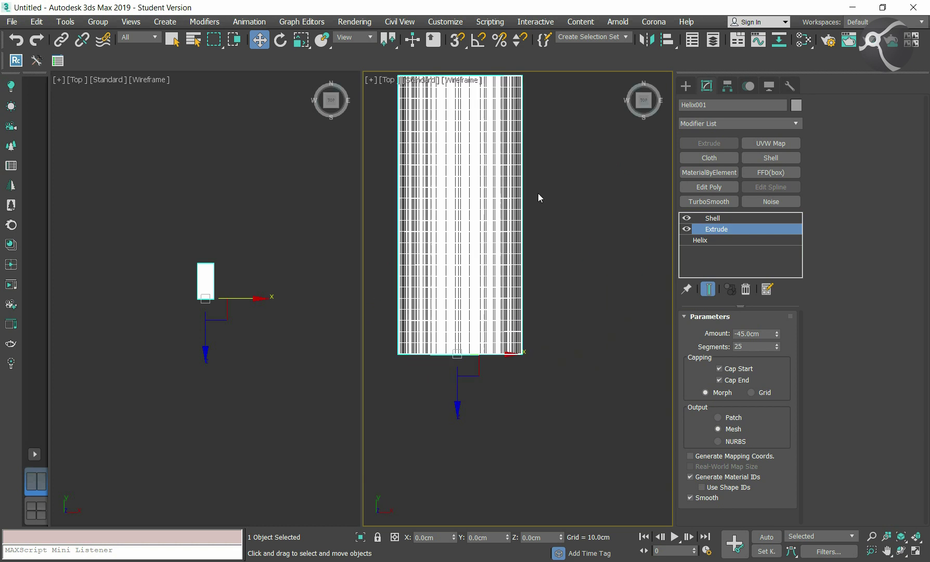
{"action": "key", "text": "F3"}
{"action": "left_click_drag", "start_coordinate": [750, 345], "coordinate": [704, 349]}
{"action": "type", "text": "0"}
{"action": "key", "text": "Return"}
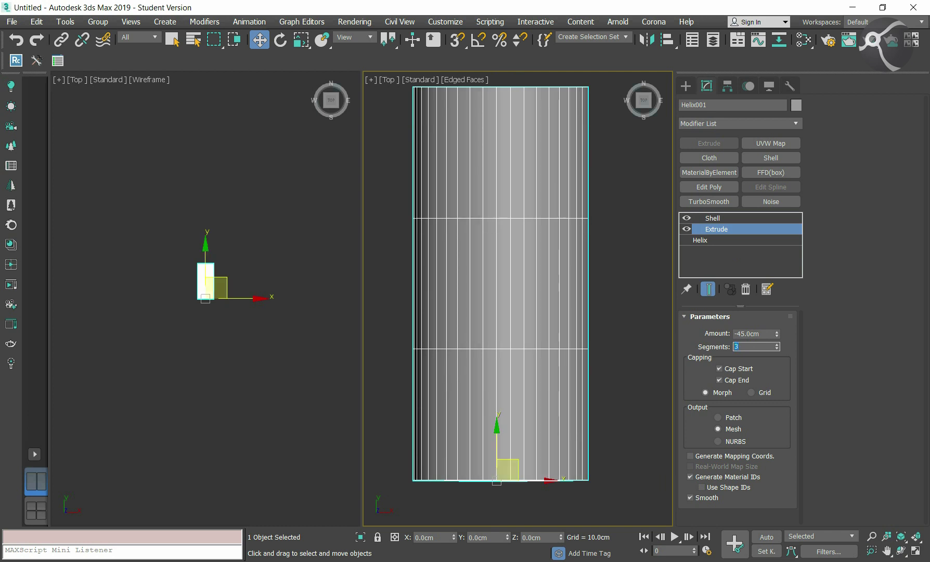
{"action": "type", "text": "25"}
{"action": "key", "text": "Return"}
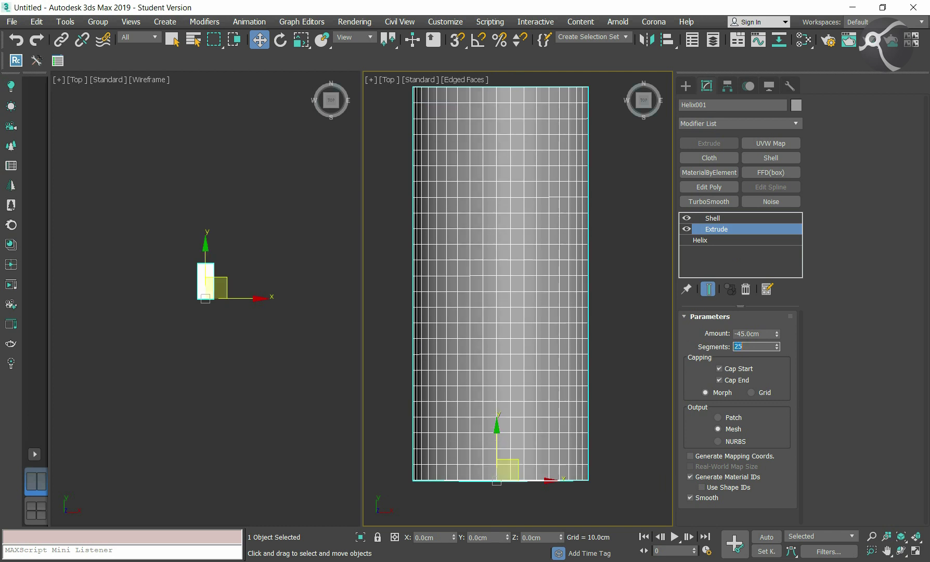
{"action": "type", "text": "30"}
{"action": "key", "text": "Return"}
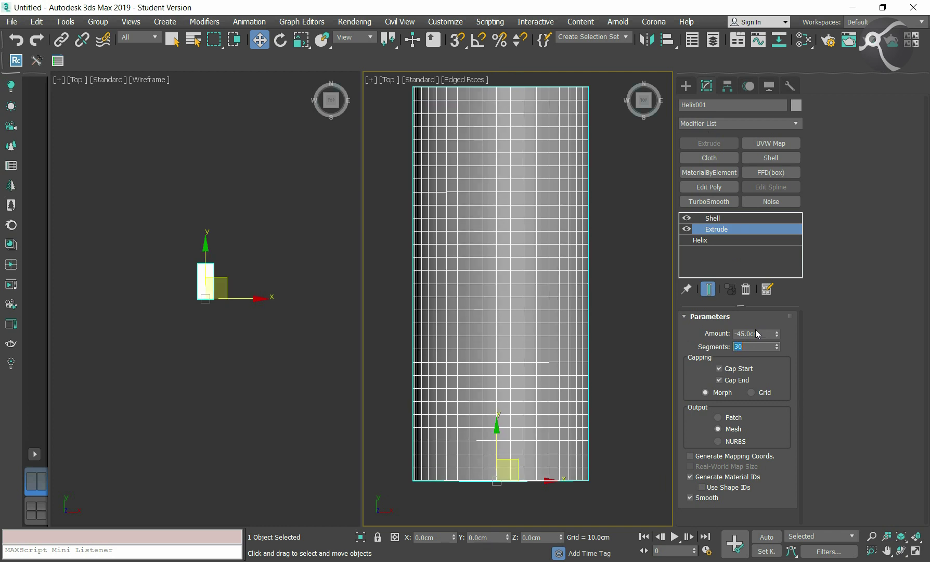
{"action": "left_click", "coordinate": [718, 219]}
- Add a fractal Noise modifier with 1.5cm X strength
{"action": "left_click", "coordinate": [760, 203]}
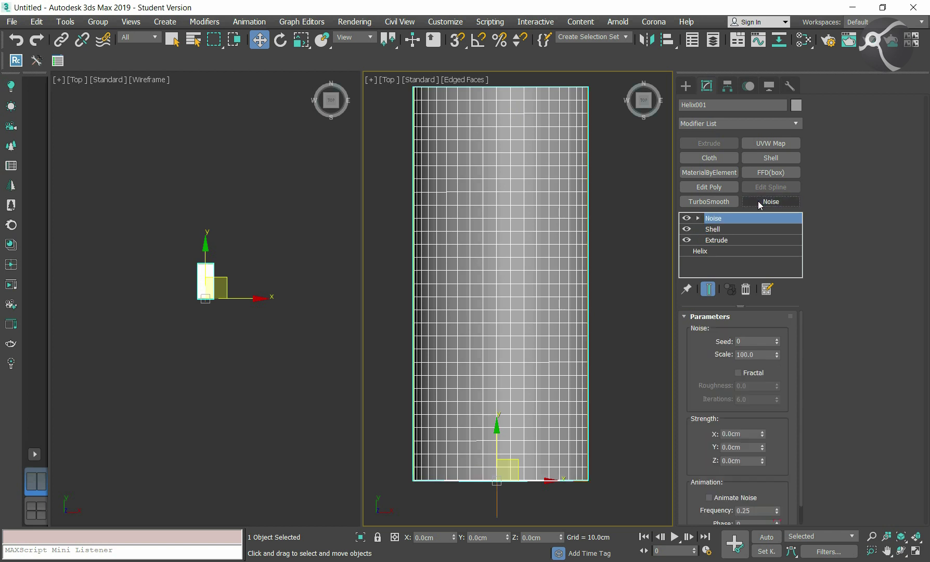
{"action": "double_click", "coordinate": [749, 354]}
{"action": "type", "text": "6"}
{"action": "left_click", "coordinate": [738, 372]}
{"action": "double_click", "coordinate": [741, 433]}
{"action": "type", "text": "1.5"}
{"action": "key", "text": "Return"}
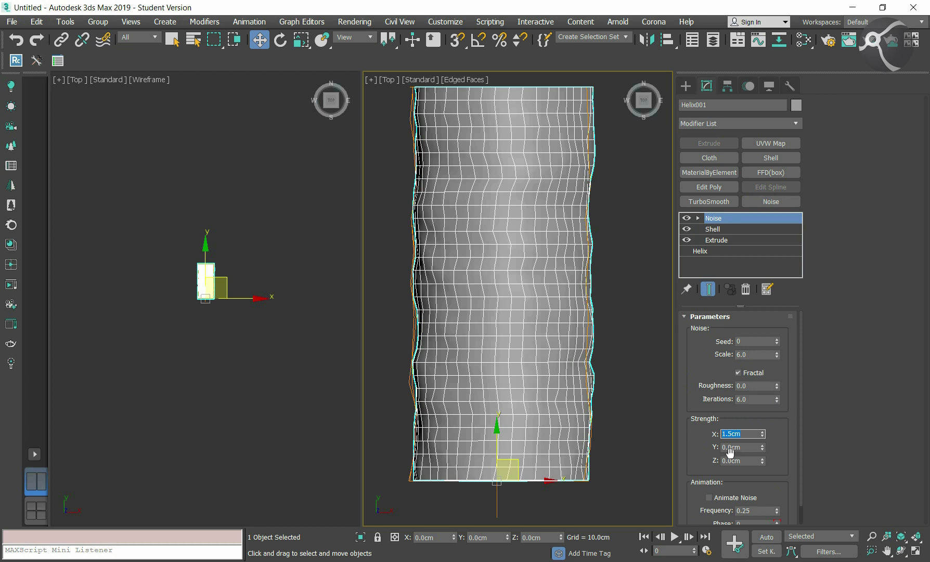
{"action": "left_click", "coordinate": [656, 109]}
{"action": "mouse_move", "coordinate": [457, 198]}
{"action": "middle_mouse_down"}
{"action": "mouse_move", "coordinate": [479, 218]}
{"action": "mouse_move", "coordinate": [372, 96]}
{"action": "middle_mouse_up"}
- Set the Noise Y strength to 1.5cm
{"action": "left_click", "coordinate": [730, 447]}
{"action": "type", "text": "5"}
{"action": "key", "text": "Return"}
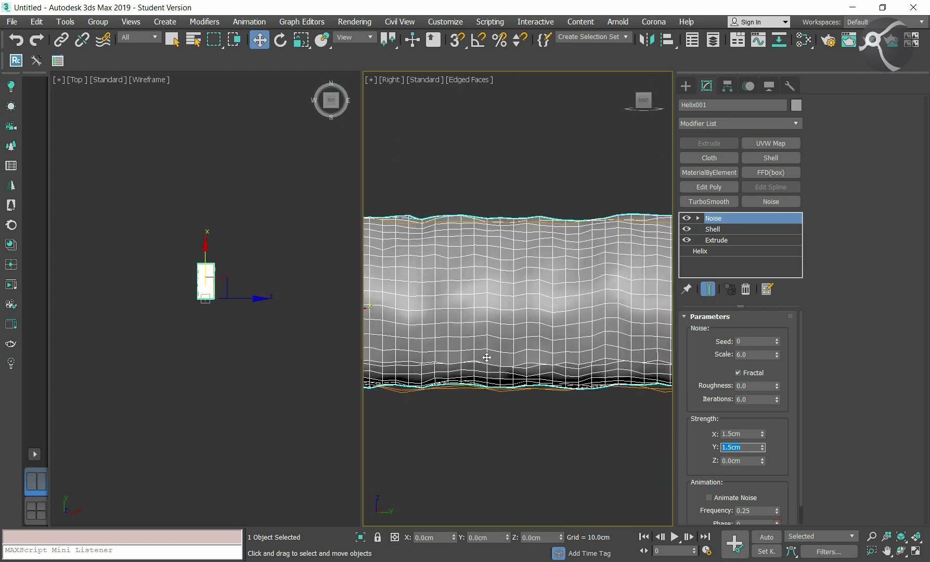
{"action": "left_click_drag", "start_coordinate": [643, 100], "coordinate": [470, 147]}
{"action": "scroll", "coordinate": [470, 148], "scroll_direction": "up", "scroll_amount": 5}
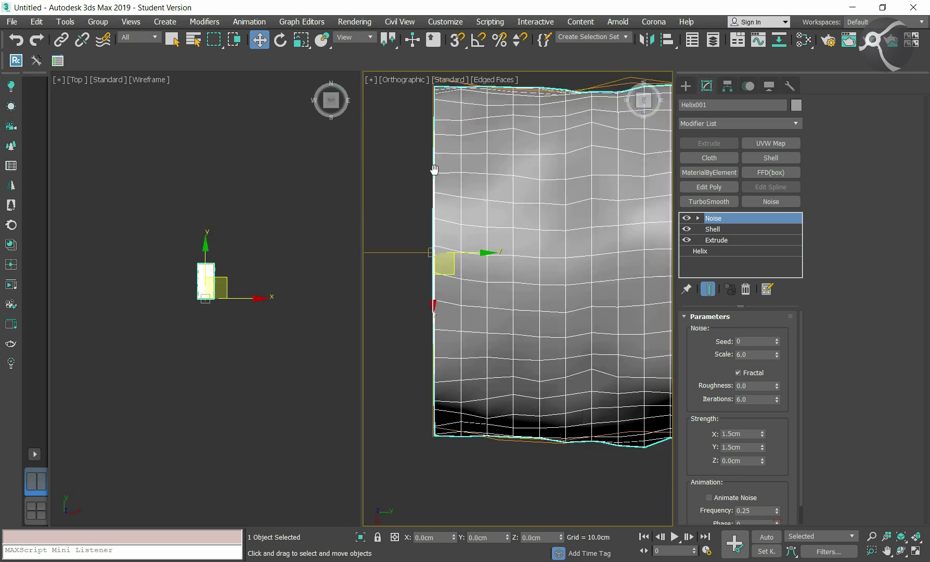
- Adjust the Noise Z strength, settling on 0.5cm
{"action": "left_click", "coordinate": [741, 460]}
{"action": "type", "text": "1"}
{"action": "key", "text": "Return"}
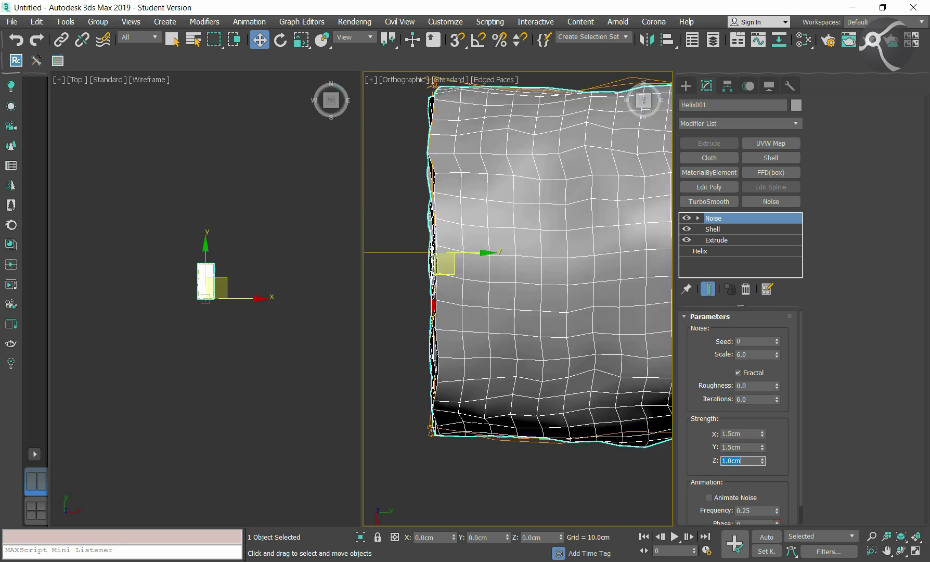
{"action": "type", "text": "1"}
{"action": "key", "text": "Return"}
{"action": "type", "text": "1"}
{"action": "key", "text": "Return"}
{"action": "type", "text": "1"}
{"action": "key", "text": "Return"}
- Orbit the viewport around the rumpled roll to show its spiral end
{"action": "scroll", "coordinate": [552, 442], "scroll_direction": "down", "scroll_amount": 5}
{"action": "middle_click_drag", "start_coordinate": [552, 442], "coordinate": [467, 305], "text": "alt"}
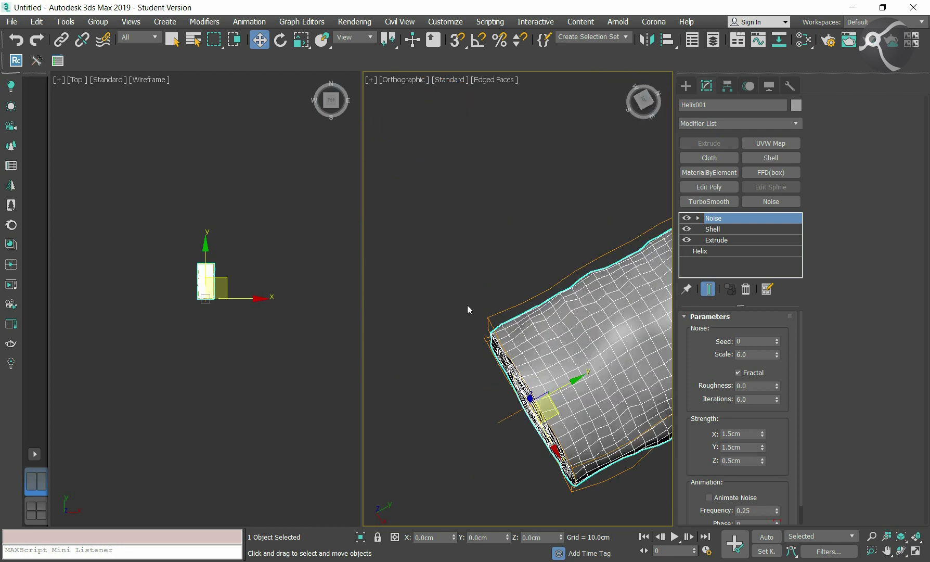
{"action": "left_click", "coordinate": [454, 345]}
{"action": "mouse_move", "coordinate": [456, 348]}
{"action": "middle_mouse_down", "text": "alt"}
{"action": "mouse_move", "coordinate": [463, 358]}
{"action": "mouse_move", "coordinate": [446, 352]}
{"action": "middle_mouse_up", "text": "alt"}
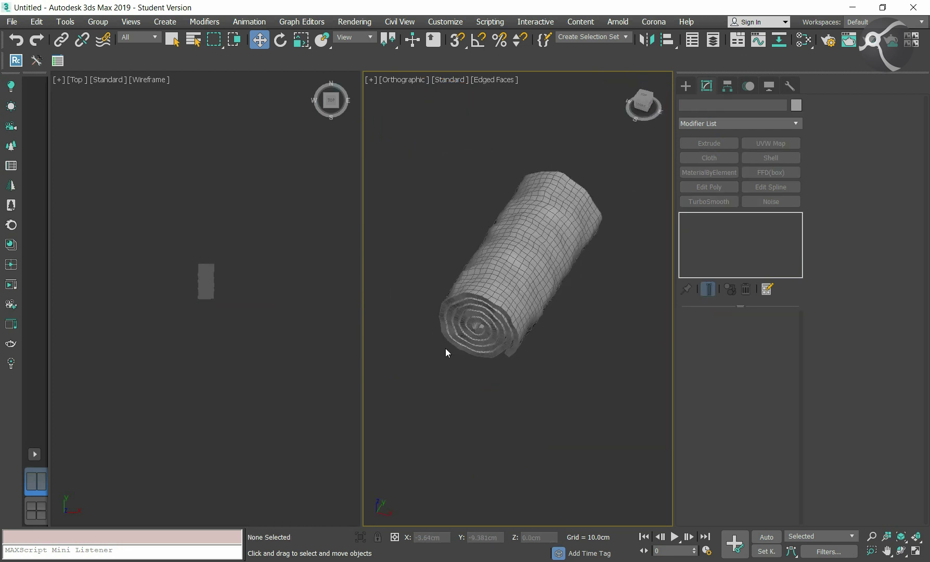
- Add TurboSmooth to the towel roll with 1 iteration
{"action": "left_click", "coordinate": [446, 347]}
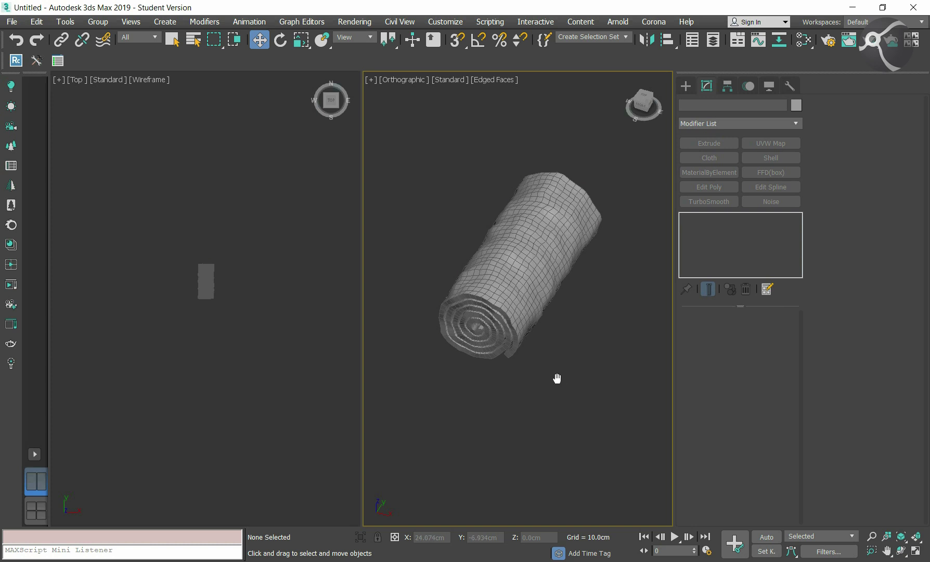
{"action": "key", "text": "z"}
{"action": "left_click", "coordinate": [710, 202]}
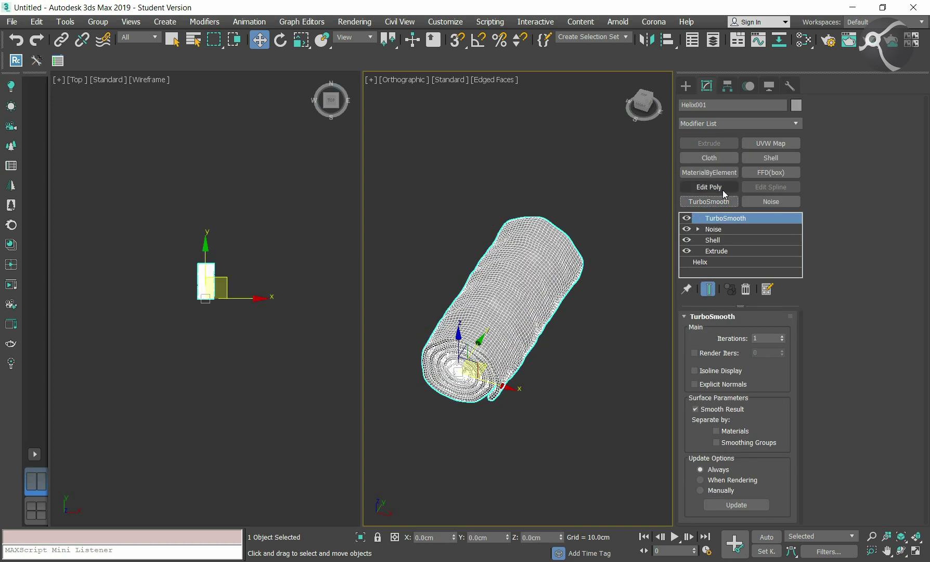
{"action": "double_click", "coordinate": [761, 337]}
{"action": "type", "text": "2"}
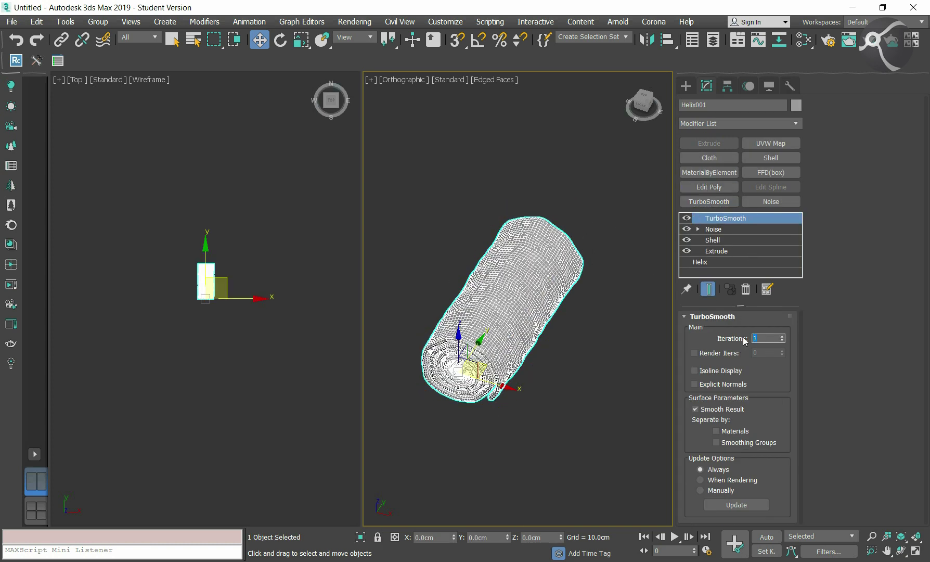
{"action": "key", "text": "Return"}
{"action": "type", "text": "1"}
{"action": "key", "text": "Return"}
- Add Corona displacement driven by a Noise map, instanced into the Slate Material Editor
{"action": "left_click", "coordinate": [750, 123]}
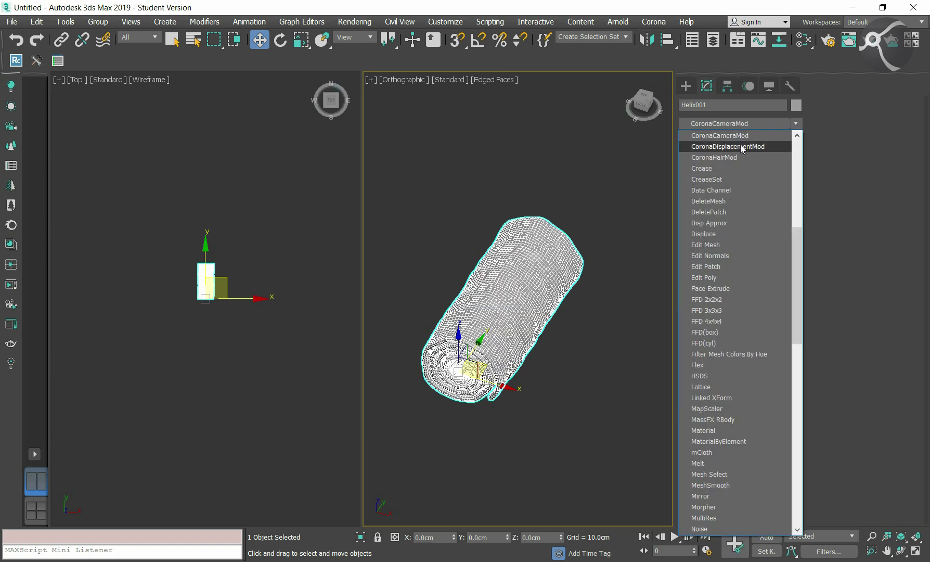
{"action": "left_click", "coordinate": [742, 147]}
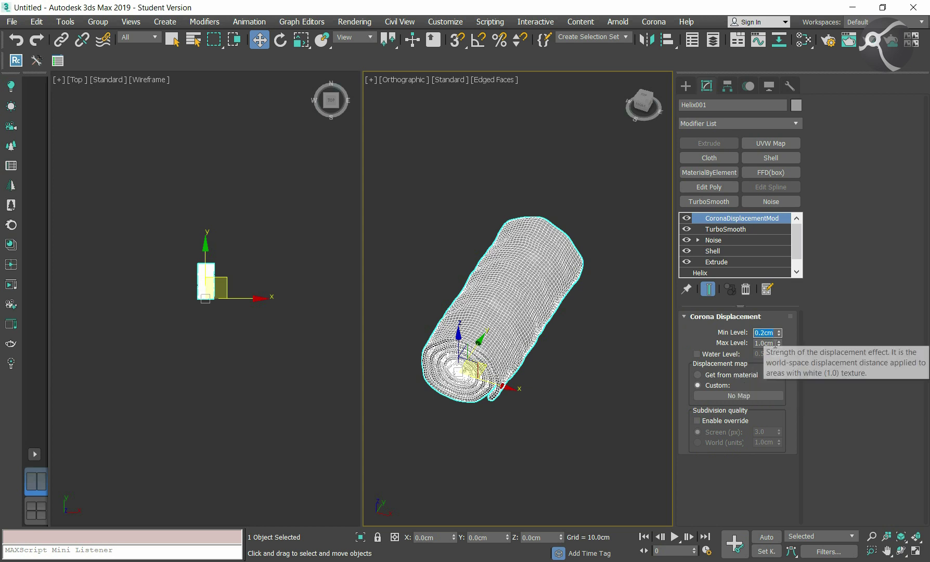
{"action": "type", "text": "0.7"}
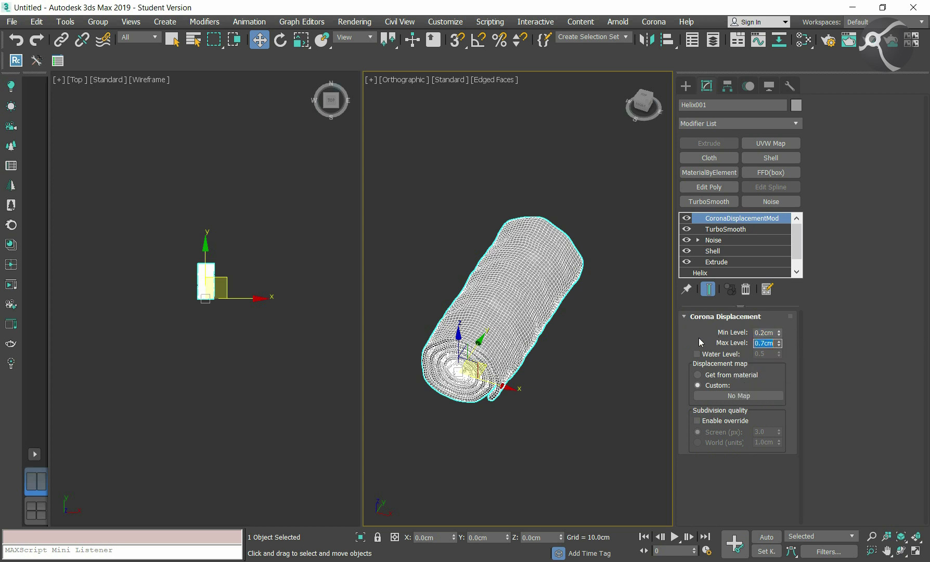
{"action": "left_click", "coordinate": [738, 396]}
{"action": "left_click", "coordinate": [503, 477]}
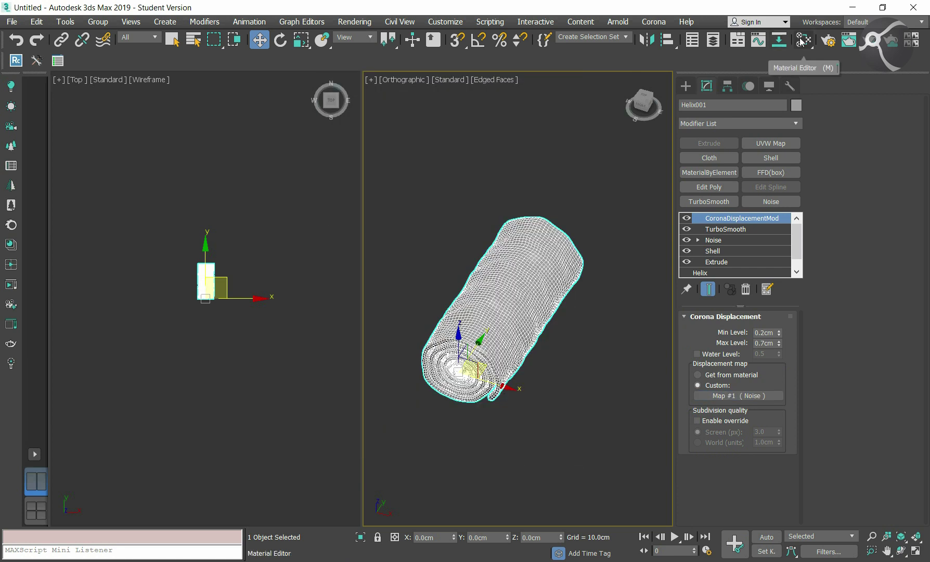
{"action": "left_click", "coordinate": [803, 40]}
{"action": "left_click_drag", "start_coordinate": [723, 395], "coordinate": [243, 268]}
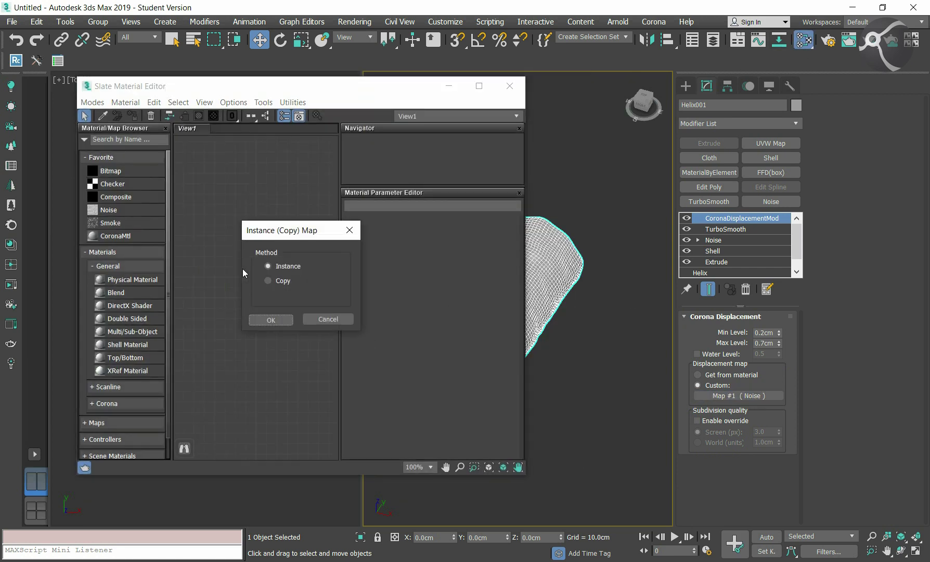
{"action": "left_click", "coordinate": [270, 319]}
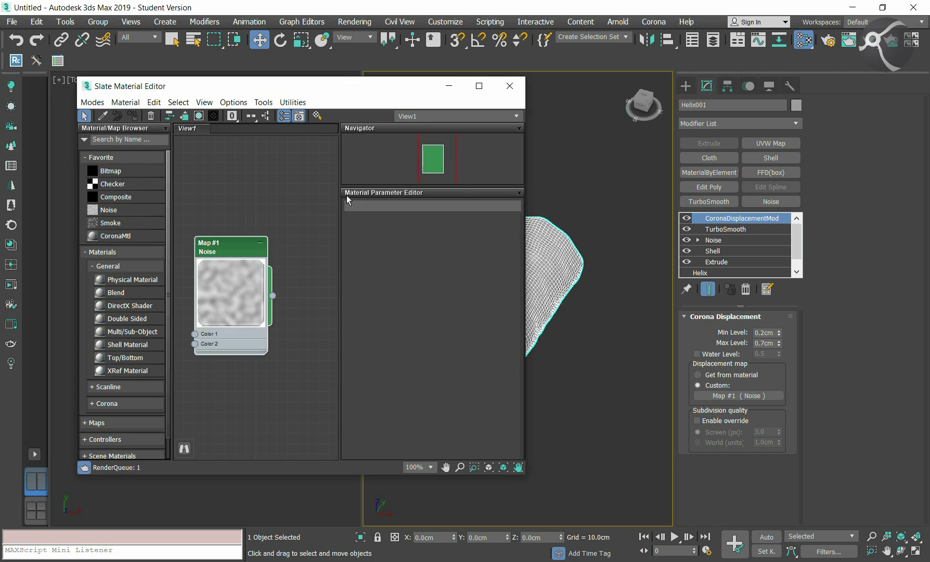
{"action": "left_click", "coordinate": [459, 84]}
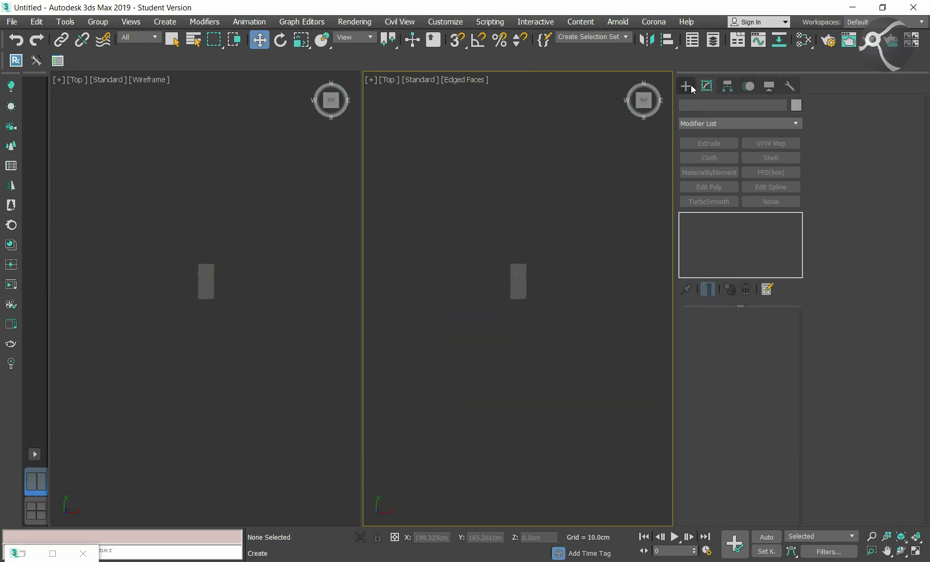
- Start creating a Standard Primitives Box
{"action": "left_click", "coordinate": [685, 86]}
{"action": "left_click", "coordinate": [685, 103]}
{"action": "left_click", "coordinate": [711, 160]}
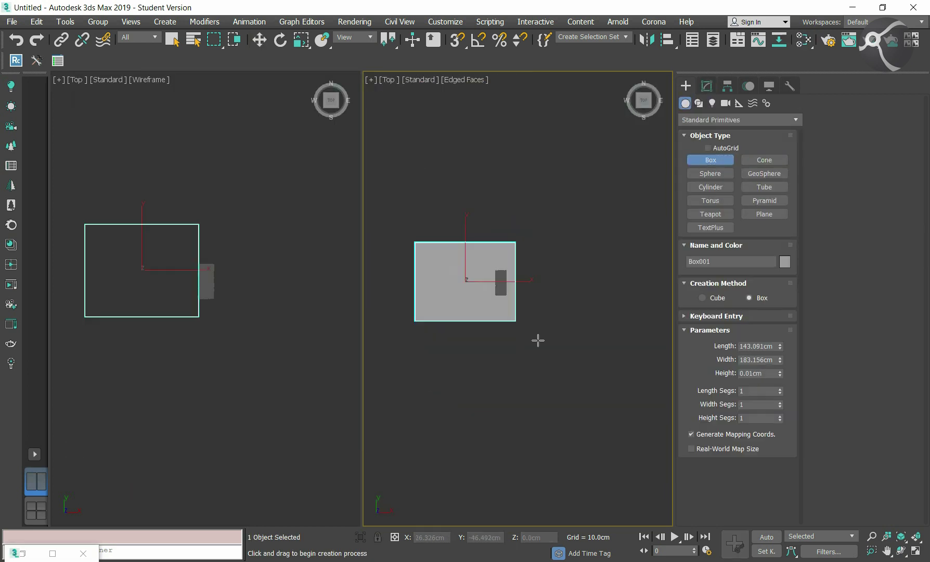
- Draw Box001 around the towel and size it 1000cm × 1000cm with -10cm height
{"action": "left_click_drag", "start_coordinate": [415, 242], "coordinate": [592, 372]}
{"action": "left_click", "coordinate": [649, 388]}
{"action": "left_click", "coordinate": [760, 373]}
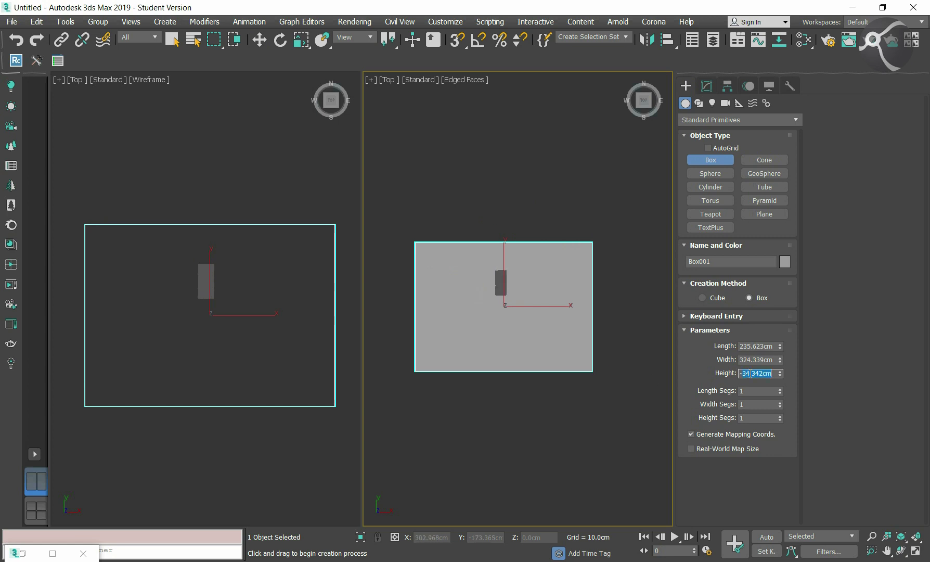
{"action": "left_click", "coordinate": [760, 360]}
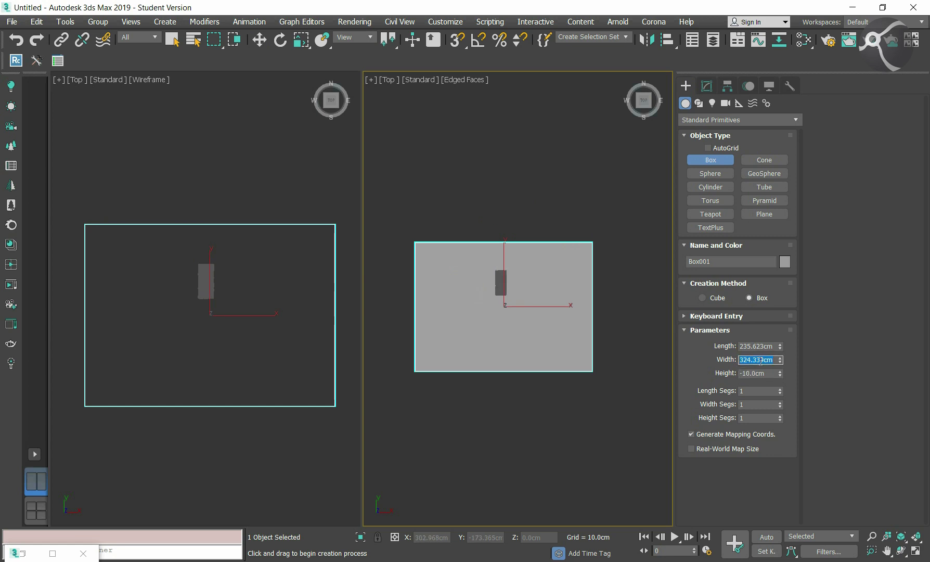
{"action": "type", "text": "1000"}
{"action": "left_click", "coordinate": [762, 346]}
{"action": "left_click", "coordinate": [763, 359]}
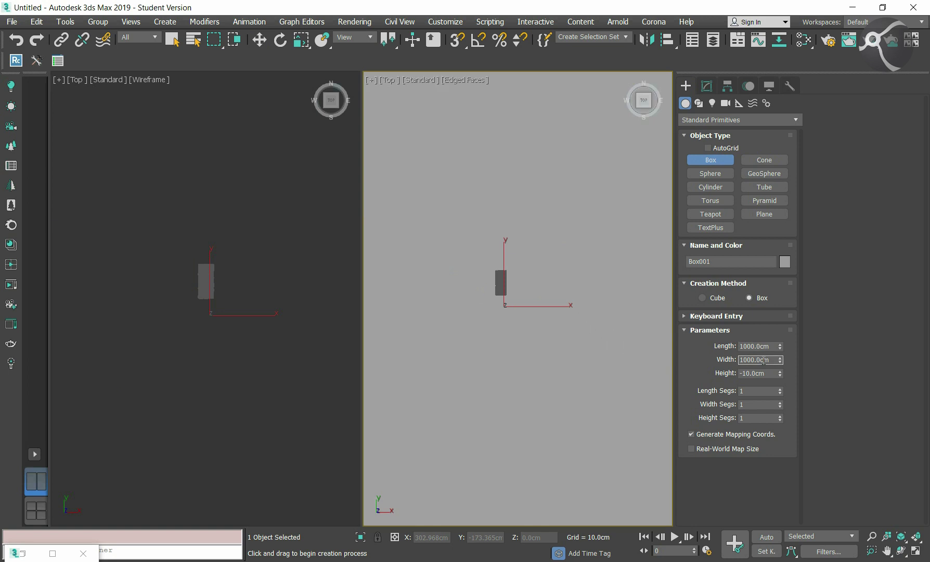
{"action": "left_click", "coordinate": [644, 111]}
- Centre the box at X/Y 0 and lower it beneath the towel roll
{"action": "key", "text": "w"}
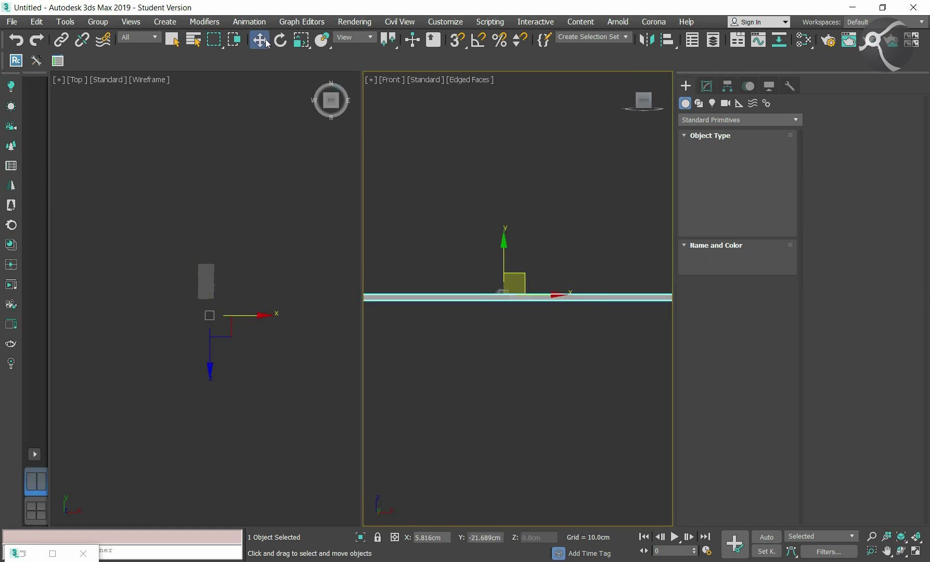
{"action": "left_click", "coordinate": [489, 537]}
{"action": "key", "text": "Return"}
{"action": "left_click", "coordinate": [536, 539]}
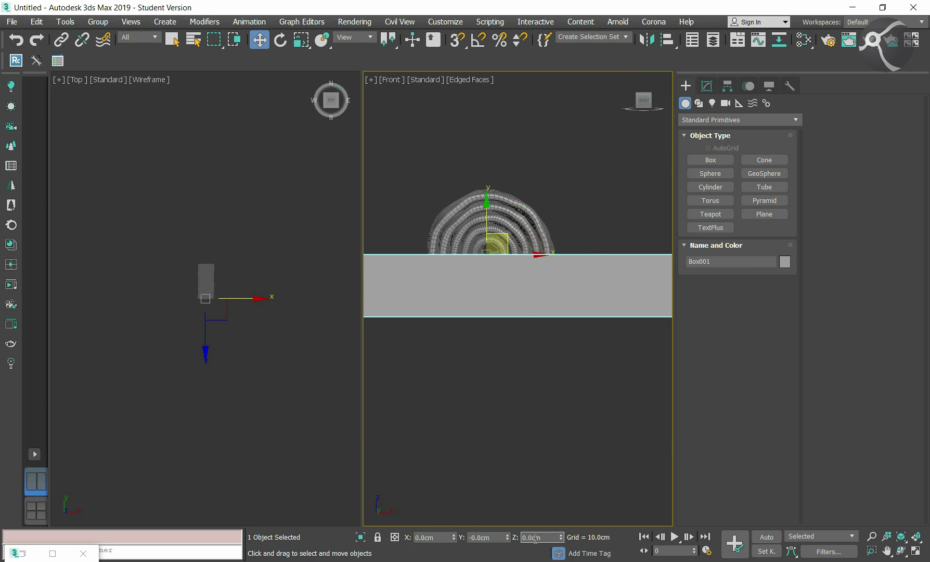
{"action": "left_click_drag", "start_coordinate": [487, 221], "coordinate": [601, 283]}
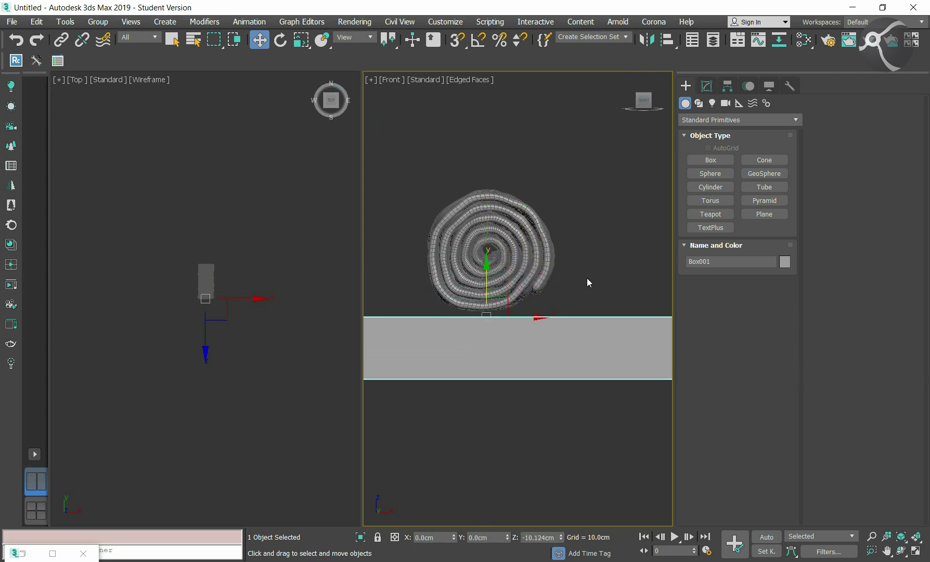
{"action": "scroll", "coordinate": [592, 277], "scroll_direction": "down", "scroll_amount": 3}
{"action": "mouse_move", "coordinate": [591, 277]}
{"action": "middle_mouse_down", "text": "alt"}
{"action": "mouse_move", "coordinate": [603, 306]}
{"action": "mouse_move", "coordinate": [545, 359]}
{"action": "middle_mouse_up", "text": "alt"}
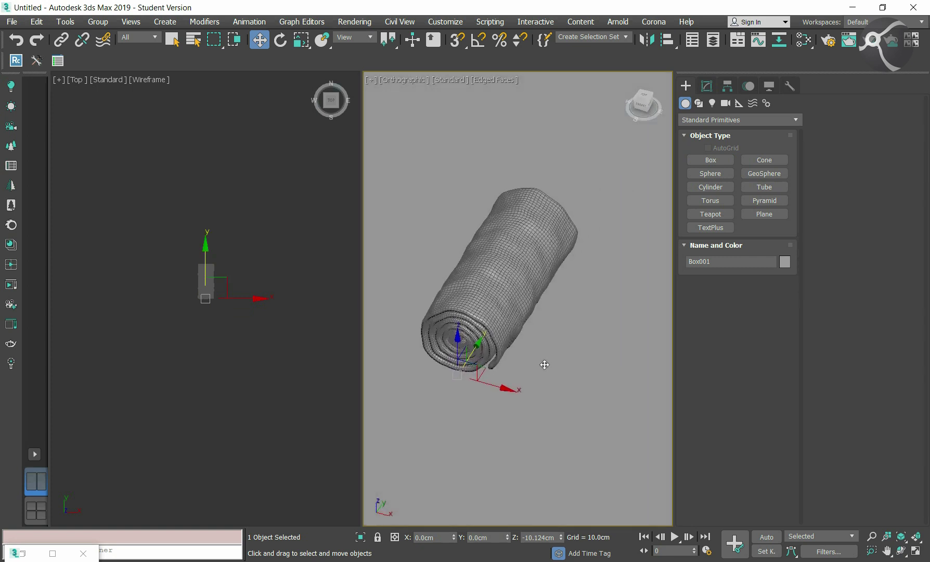
- Frame the towel in the Perspective view and create a matching physical camera
{"action": "key", "text": "p"}
{"action": "scroll", "coordinate": [520, 291], "scroll_direction": "down", "scroll_amount": 10}
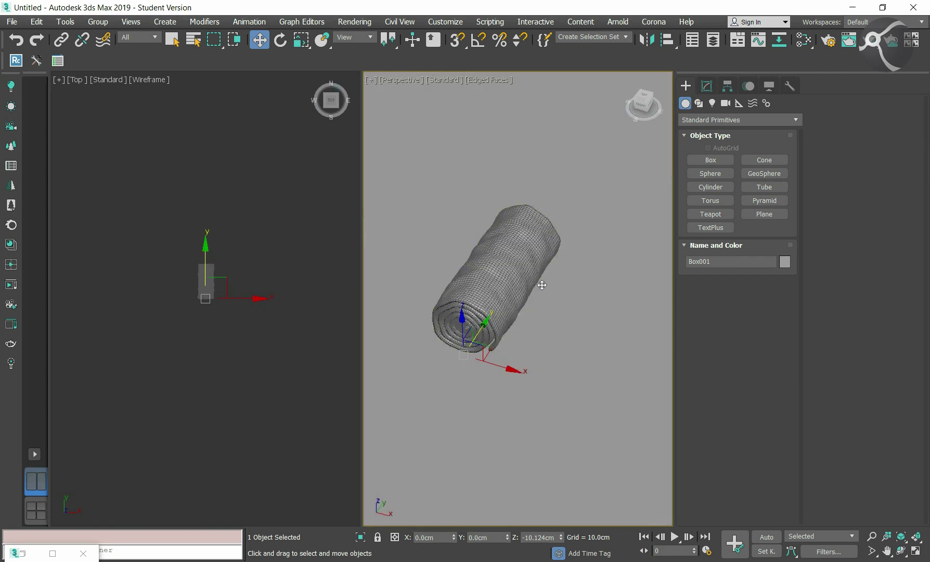
{"action": "scroll", "coordinate": [548, 294], "scroll_direction": "up", "scroll_amount": 2}
{"action": "mouse_move", "coordinate": [544, 317]}
{"action": "middle_mouse_down", "text": "alt"}
{"action": "mouse_move", "coordinate": [553, 299]}
{"action": "mouse_move", "coordinate": [540, 303]}
{"action": "mouse_move", "coordinate": [549, 349]}
{"action": "middle_mouse_up", "text": "alt"}
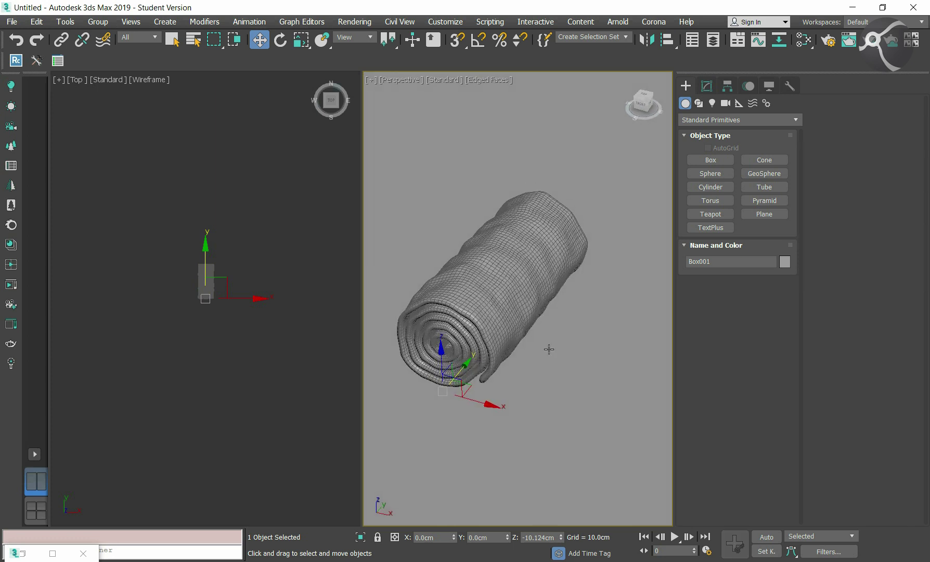
{"action": "key", "text": "ctrl+c"}
- Make the physical camera target-free, hide its cone, and view through it in the left viewport
{"action": "left_click", "coordinate": [706, 87]}
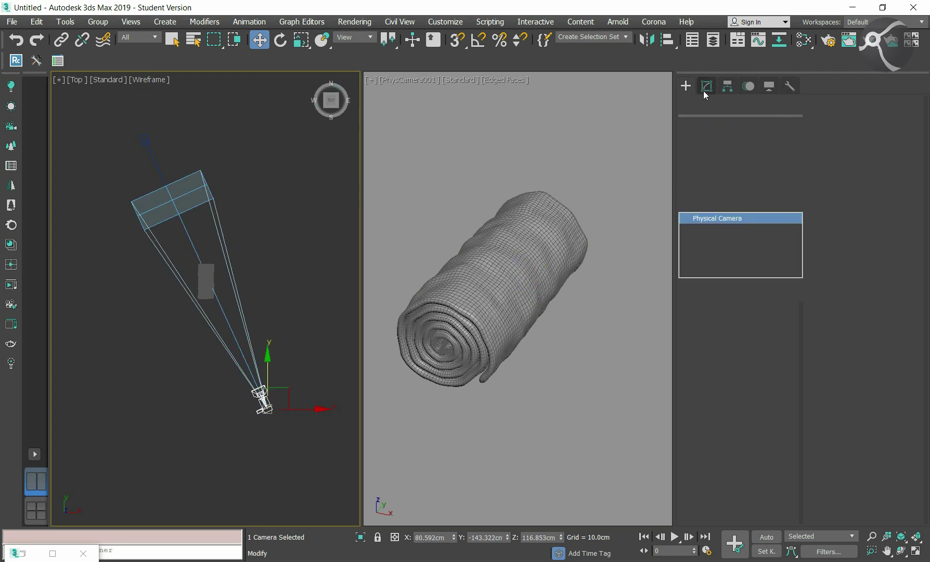
{"action": "left_click", "coordinate": [687, 330]}
{"action": "left_click", "coordinate": [761, 366]}
{"action": "left_click", "coordinate": [766, 394]}
{"action": "left_click", "coordinate": [327, 451]}
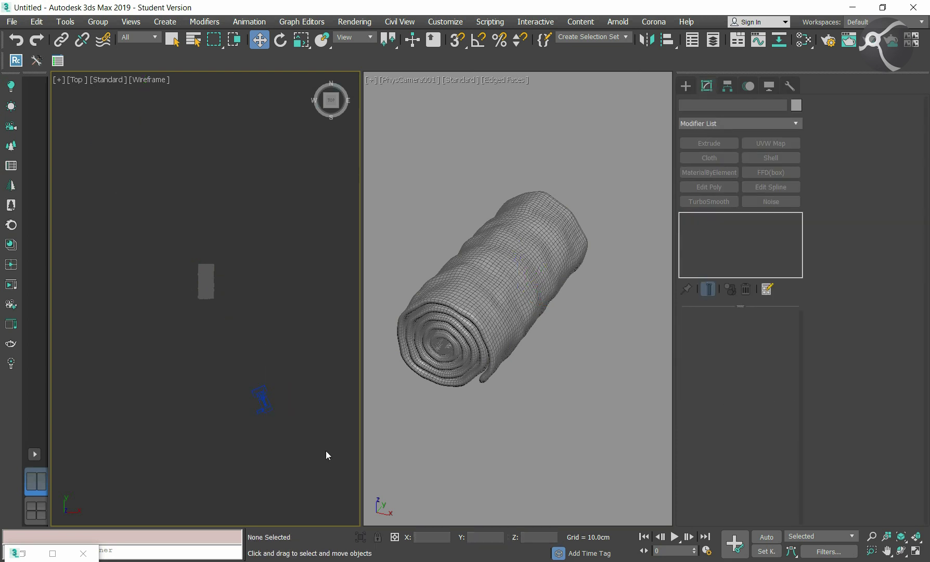
{"action": "key", "text": "c"}
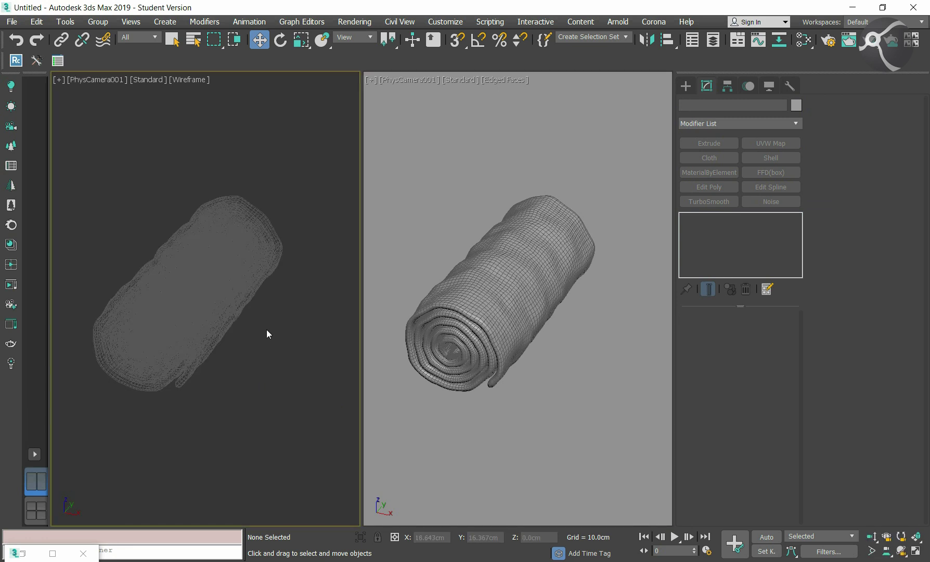
- Lock rendering to the camera view and set the output size to 1788×1080
{"action": "left_click", "coordinate": [829, 42]}
{"action": "left_click", "coordinate": [696, 178]}
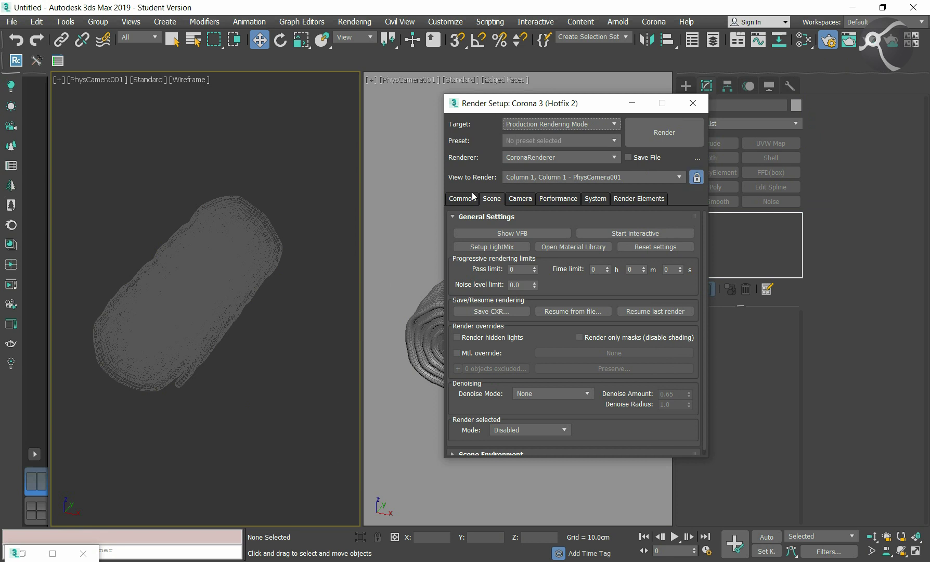
{"action": "left_click", "coordinate": [473, 197]}
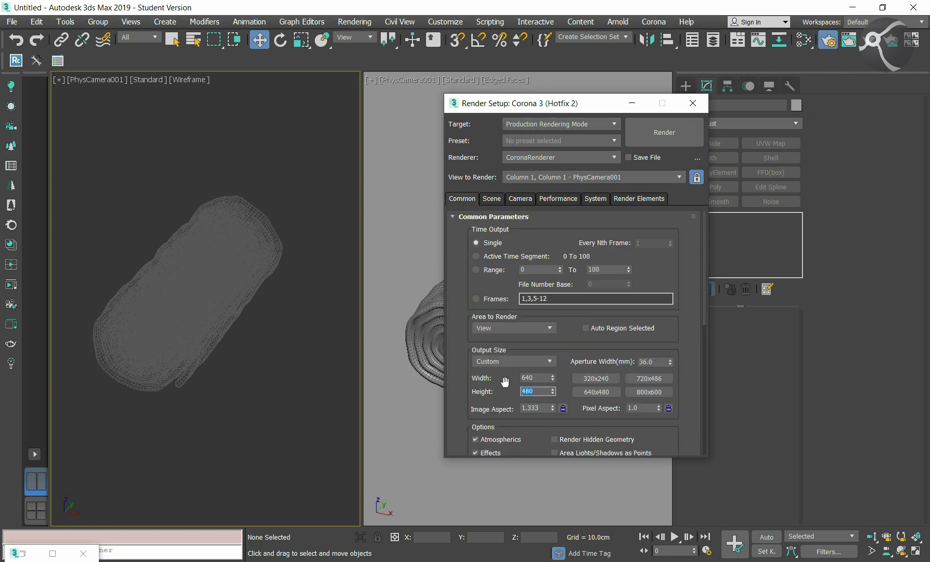
{"action": "type", "text": "1080"}
{"action": "left_click", "coordinate": [539, 378]}
- Show safe frames in the camera view and widen its field of view so the towel appears smaller
{"action": "left_click", "coordinate": [94, 80]}
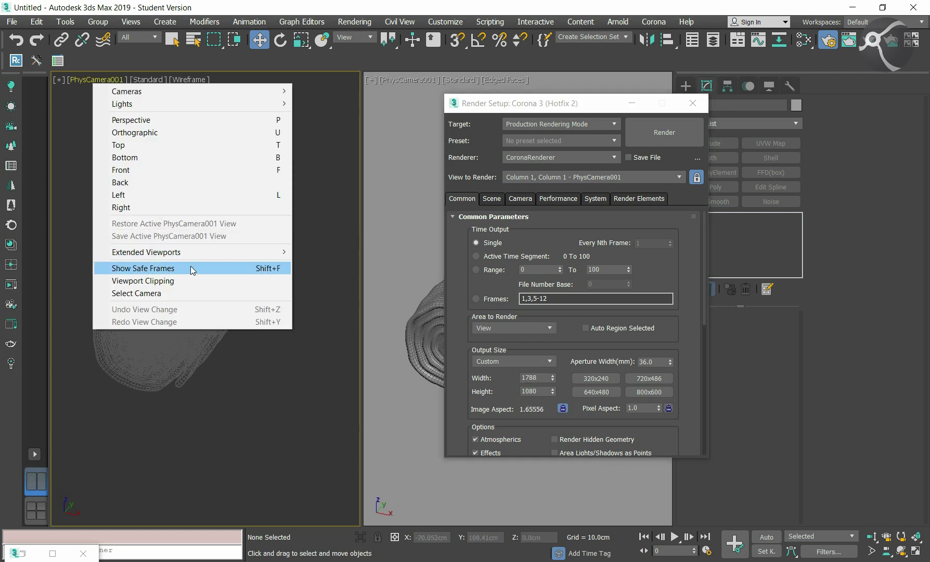
{"action": "left_click", "coordinate": [191, 268]}
{"action": "key", "text": "ctrl+w"}
{"action": "left_click_drag", "start_coordinate": [155, 268], "coordinate": [220, 307]}
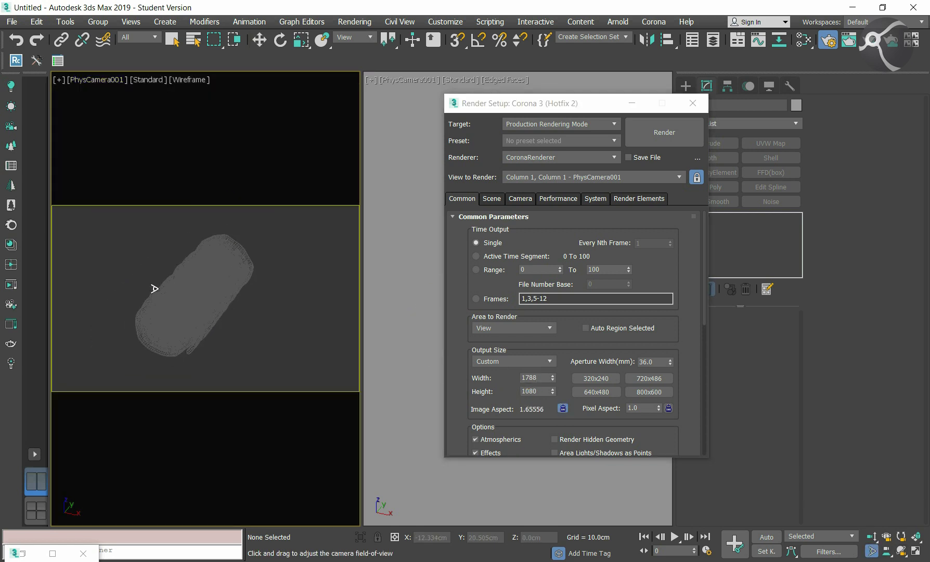
{"action": "left_click", "coordinate": [632, 102]}
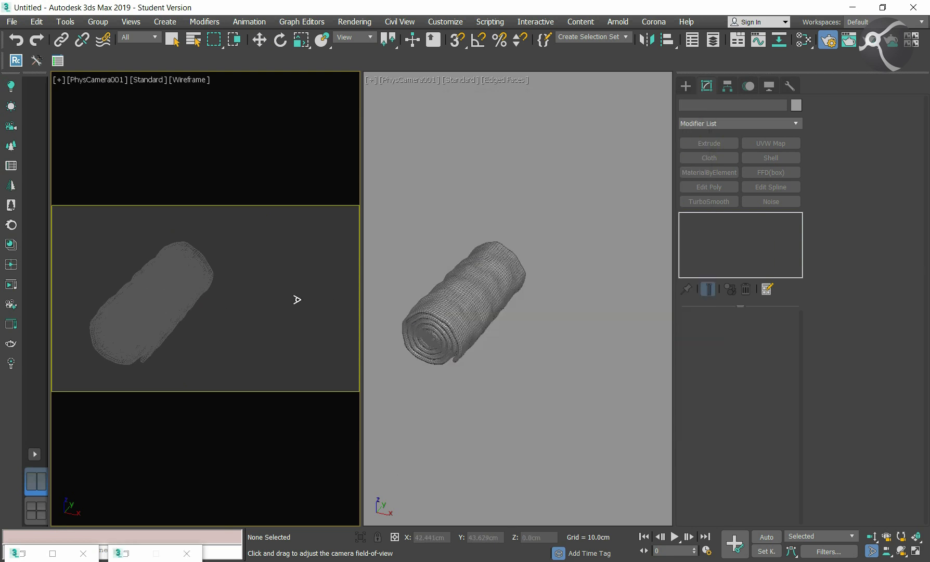
{"action": "left_click", "coordinate": [259, 40]}
- Turn on edged-faces shading and frame the ground in a top view in the right viewport
{"action": "key", "text": "F3"}
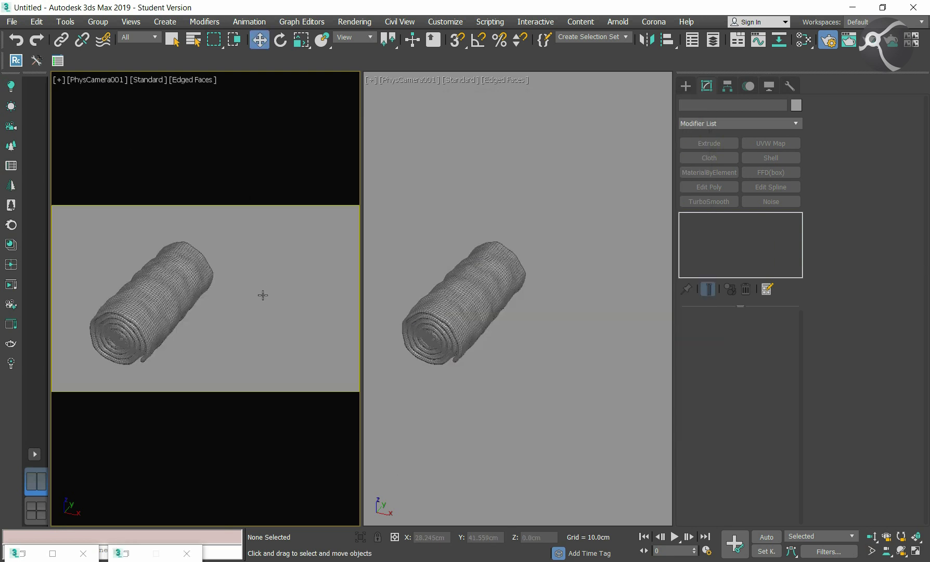
{"action": "left_click", "coordinate": [504, 395]}
{"action": "key", "text": "t"}
{"action": "scroll", "coordinate": [507, 281], "scroll_direction": "down", "scroll_amount": 3}
{"action": "middle_click_drag", "start_coordinate": [515, 259], "coordinate": [547, 296], "text": "alt"}
{"action": "key", "text": "t"}
- Draw a rectangle-shaped CoronaLight over the towel in the top view
{"action": "left_click", "coordinate": [685, 86]}
{"action": "left_click", "coordinate": [713, 103]}
{"action": "left_click", "coordinate": [710, 120]}
{"action": "left_click", "coordinate": [705, 164]}
{"action": "left_click", "coordinate": [721, 157]}
{"action": "left_click", "coordinate": [739, 337]}
{"action": "left_click", "coordinate": [739, 355]}
{"action": "key", "text": "shift+f"}
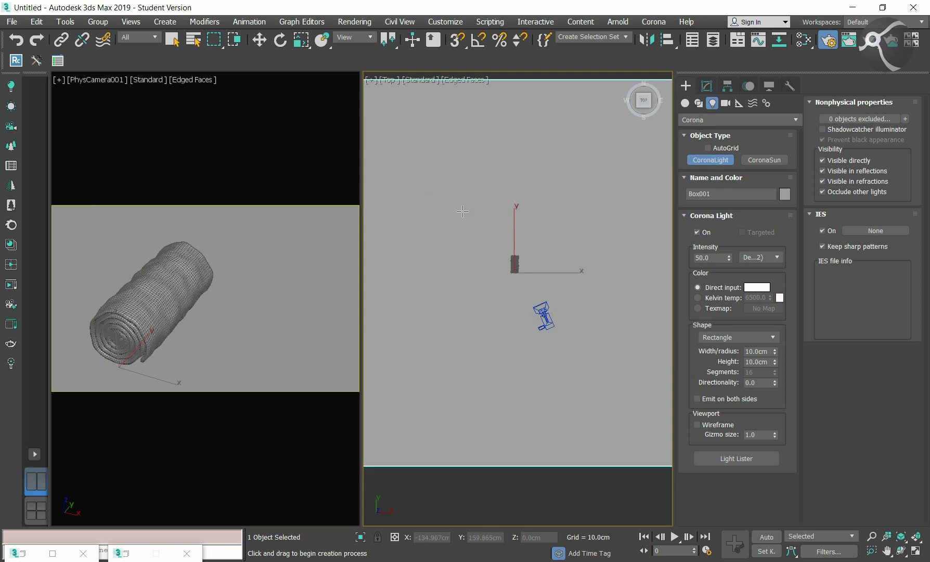
{"action": "left_click_drag", "start_coordinate": [462, 212], "coordinate": [608, 322]}
- Zero the light's X and Y position and set its intensity to 10000 cd
{"action": "key", "text": "w"}
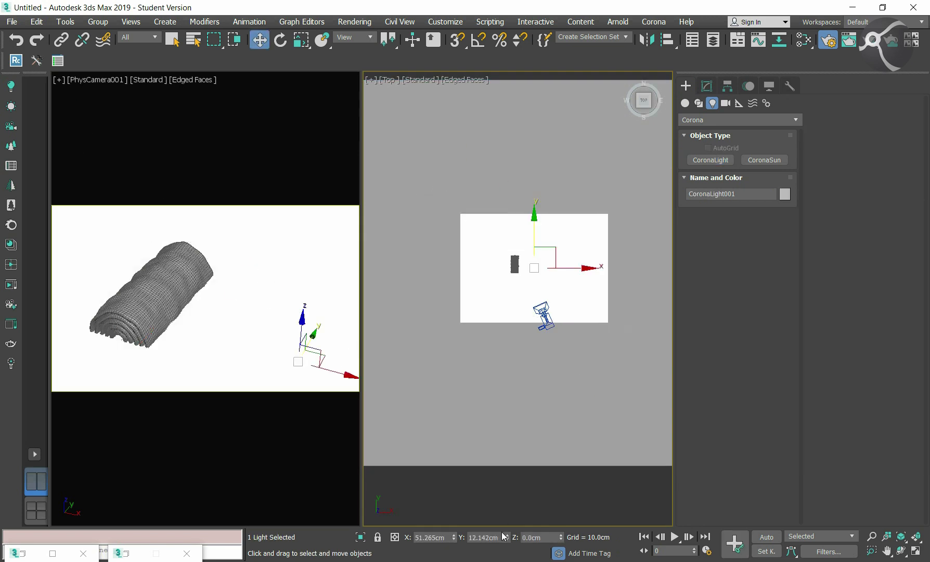
{"action": "right_click", "coordinate": [507, 537]}
{"action": "right_click", "coordinate": [453, 537]}
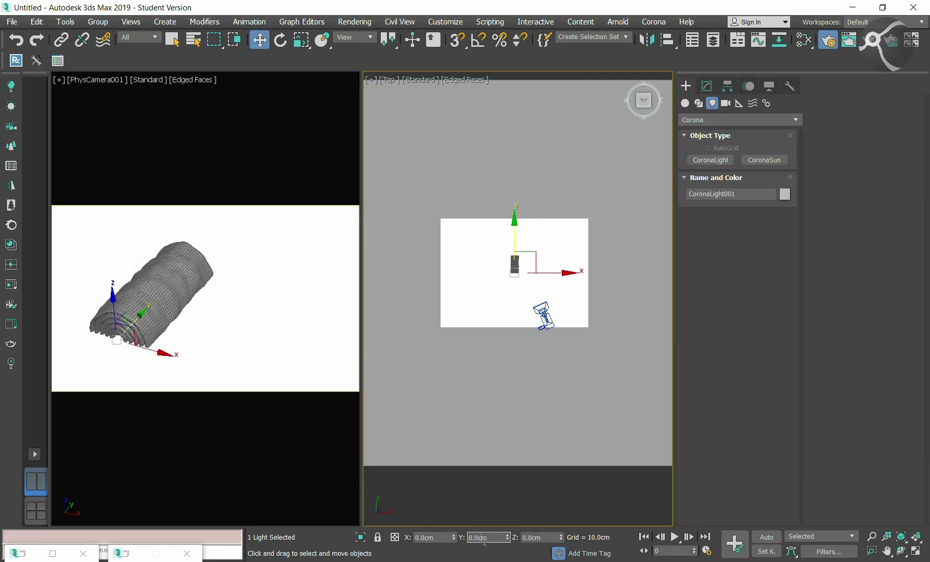
{"action": "left_click", "coordinate": [707, 85]}
{"action": "left_click", "coordinate": [761, 359]}
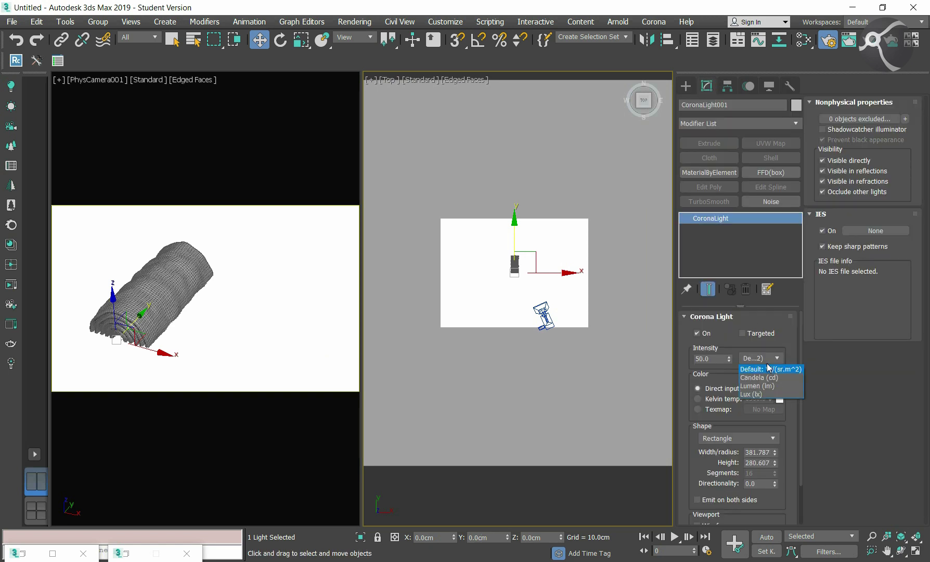
{"action": "double_click", "coordinate": [710, 359]}
{"action": "key", "text": "Return"}
- Raise the light high above the towel in the front view
{"action": "left_click", "coordinate": [644, 112]}
{"action": "mouse_move", "coordinate": [491, 283]}
{"action": "left_mouse_down"}
{"action": "mouse_move", "coordinate": [493, 163]}
{"action": "mouse_move", "coordinate": [502, 148]}
{"action": "left_mouse_up"}
{"action": "left_click", "coordinate": [659, 101]}
{"action": "scroll", "coordinate": [498, 225], "scroll_direction": "down", "scroll_amount": 2}
- Make the light targeted and move its target down onto the towel
{"action": "left_click", "coordinate": [742, 333]}
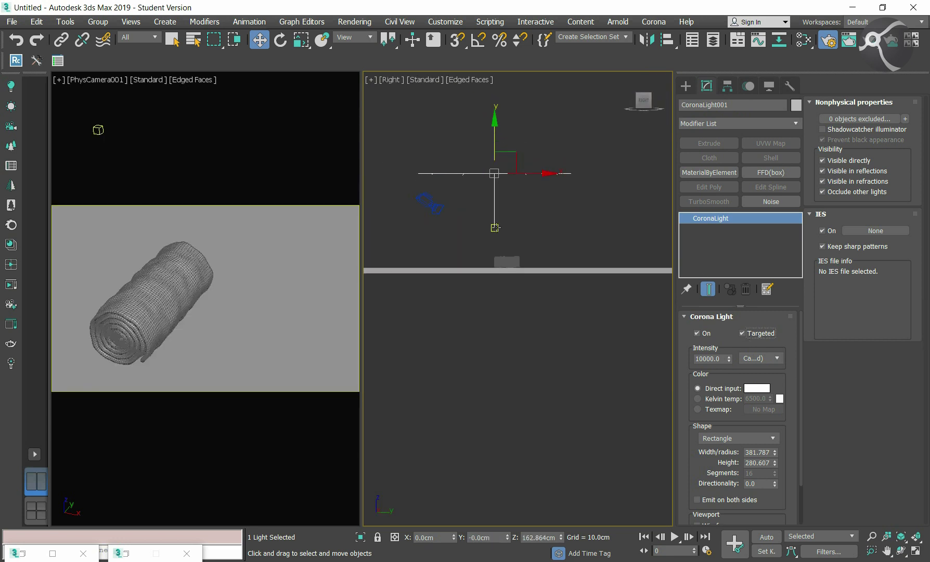
{"action": "left_click", "coordinate": [494, 229]}
{"action": "left_click_drag", "start_coordinate": [517, 214], "coordinate": [529, 238]}
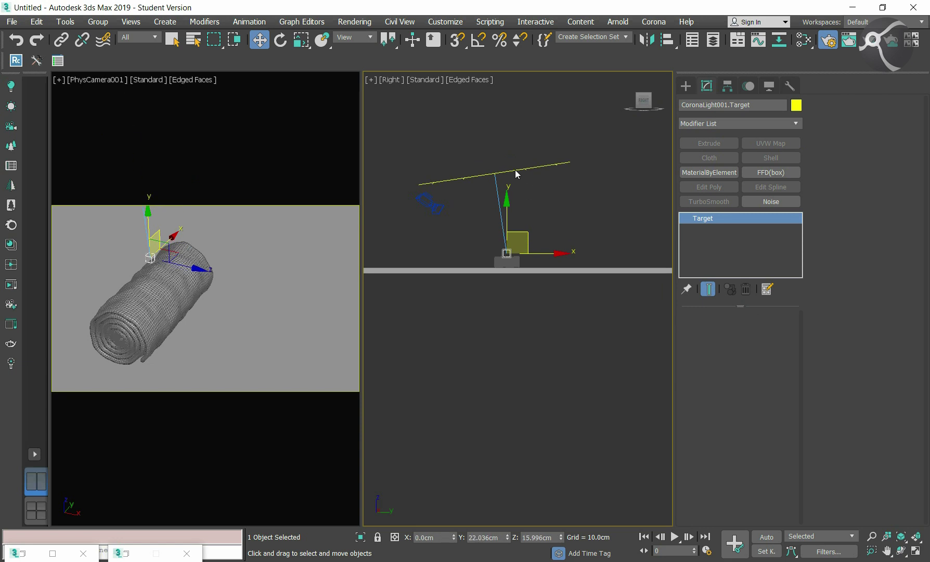
{"action": "left_click", "coordinate": [516, 173]}
{"action": "left_click", "coordinate": [541, 364]}
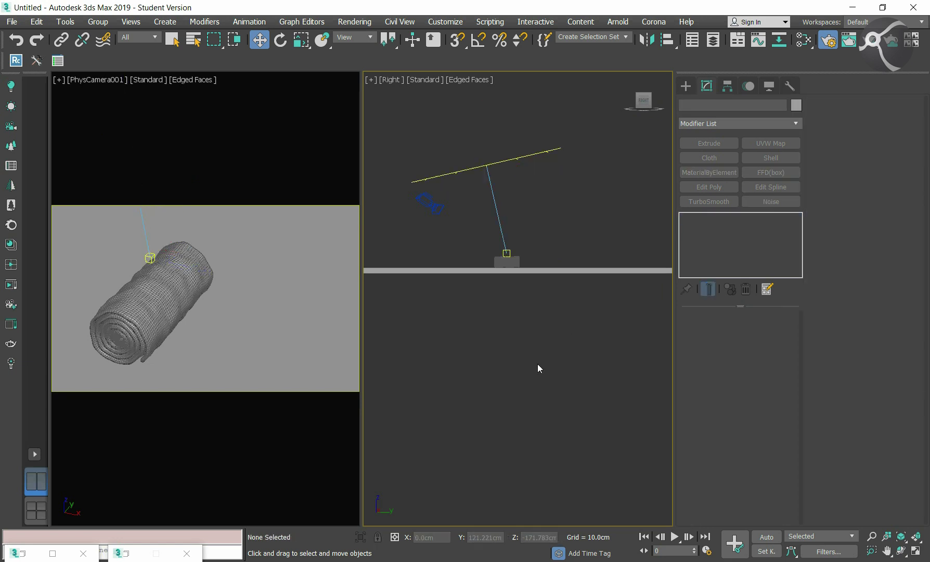
{"action": "left_click", "coordinate": [808, 41]}
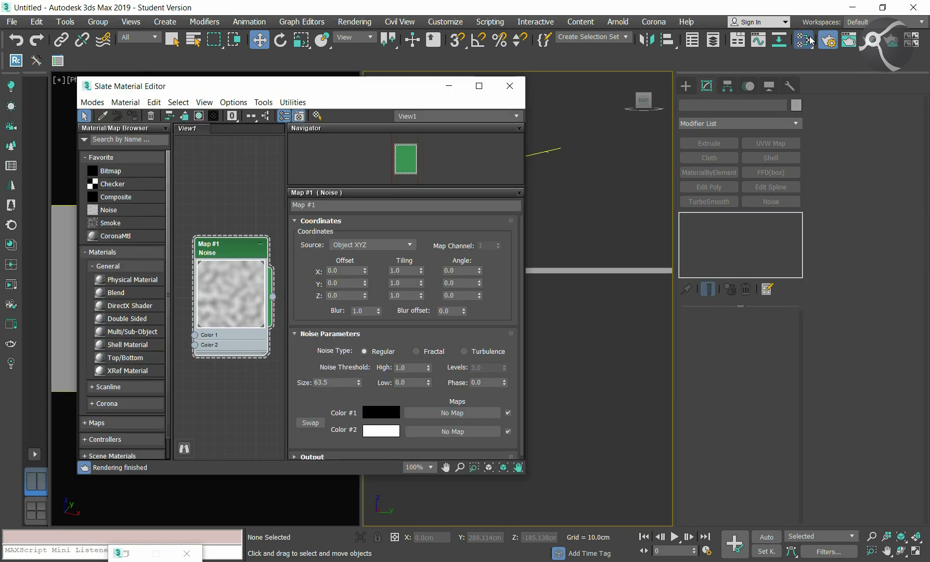
- Run a first Corona production render of the towel, then stop it and close the frame buffer
{"action": "left_click", "coordinate": [449, 86]}
{"action": "left_click", "coordinate": [849, 41]}
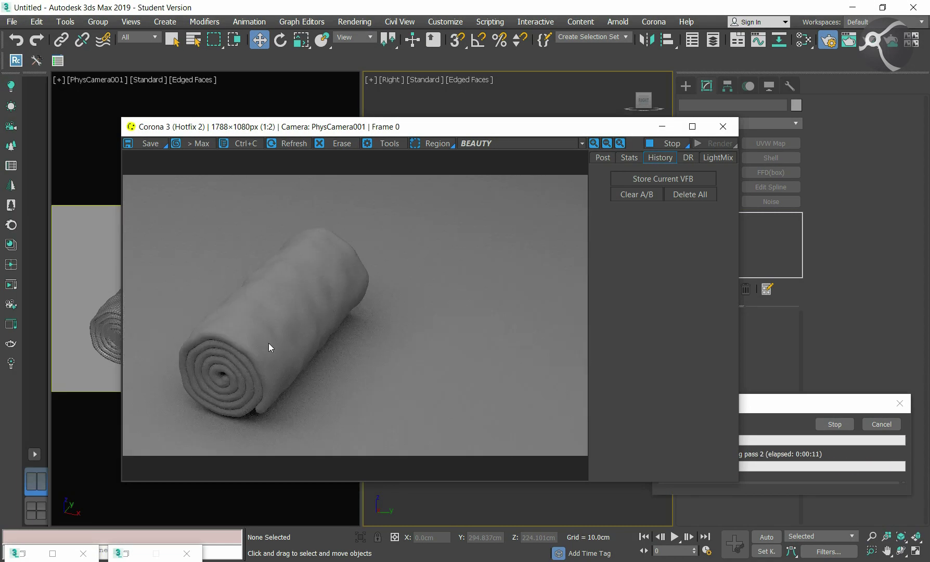
{"action": "left_click", "coordinate": [672, 143]}
{"action": "left_click", "coordinate": [722, 127]}
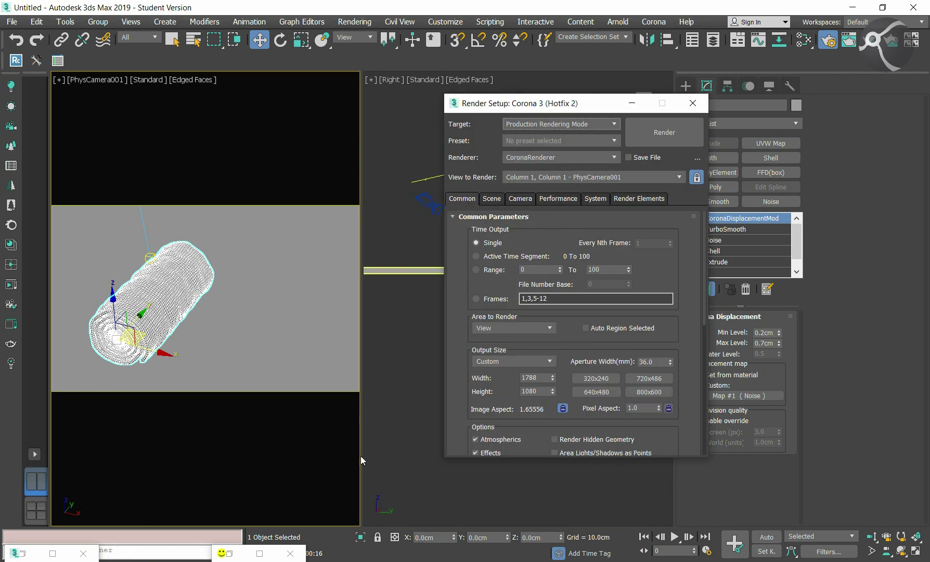
- Set the Noise map tiling to 20 on each axis and its size to 3
{"action": "left_click", "coordinate": [125, 553]}
{"action": "left_click", "coordinate": [691, 106]}
{"action": "key", "text": "m"}
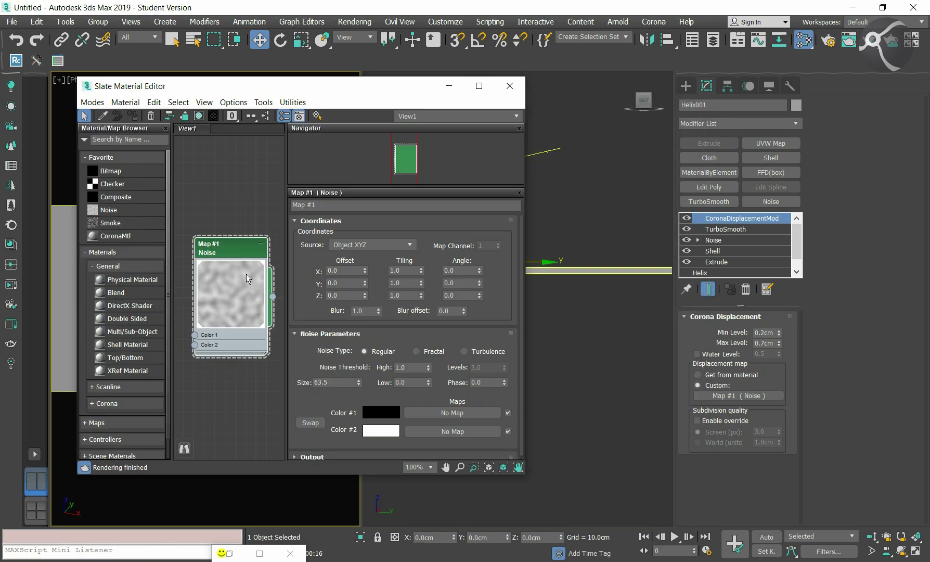
{"action": "left_click", "coordinate": [406, 271]}
{"action": "left_click", "coordinate": [404, 283]}
{"action": "type", "text": "20"}
{"action": "double_click", "coordinate": [333, 382]}
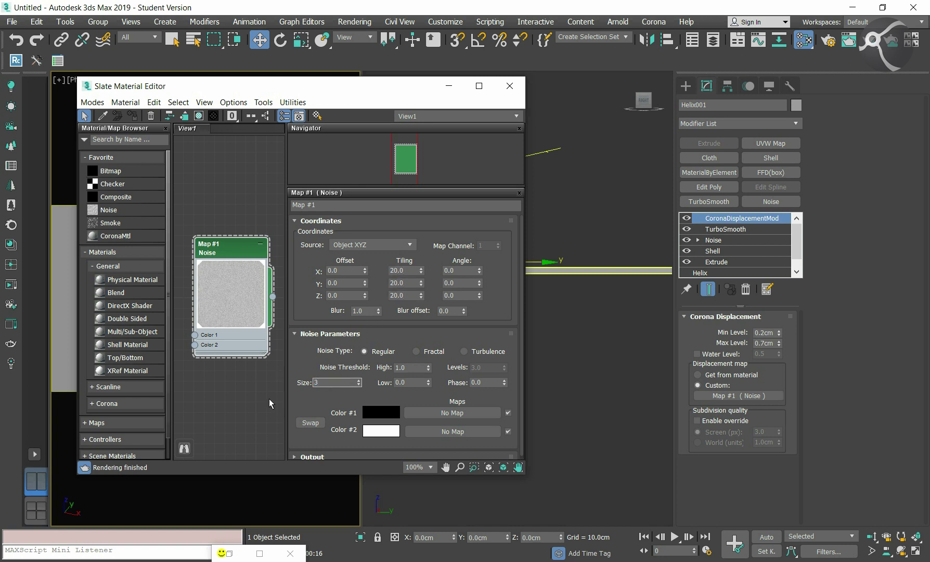
- Re-render the towel and A/B compare it with the stored previous render in the VFB history
{"action": "left_click", "coordinate": [449, 86]}
{"action": "double_click", "coordinate": [238, 553]}
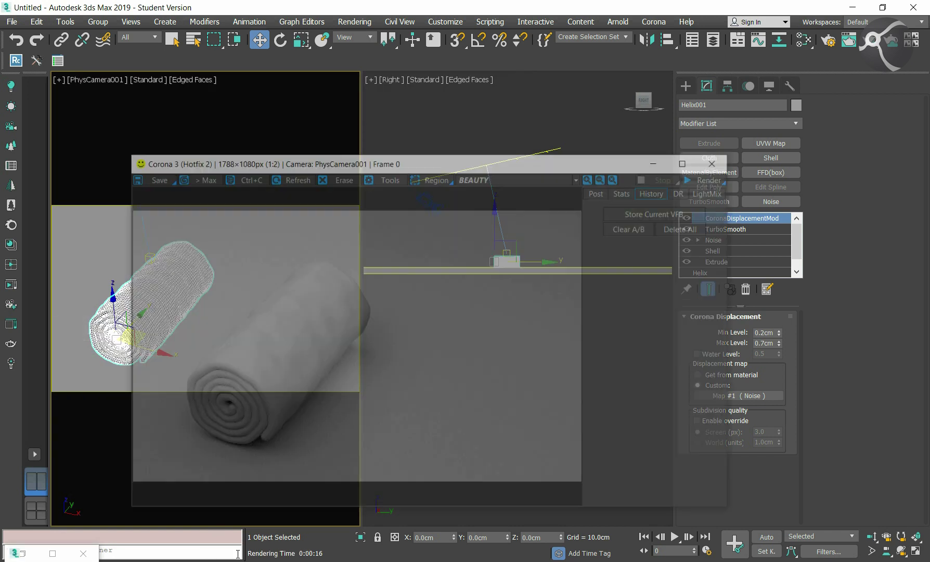
{"action": "left_click", "coordinate": [664, 179]}
{"action": "left_click", "coordinate": [701, 146]}
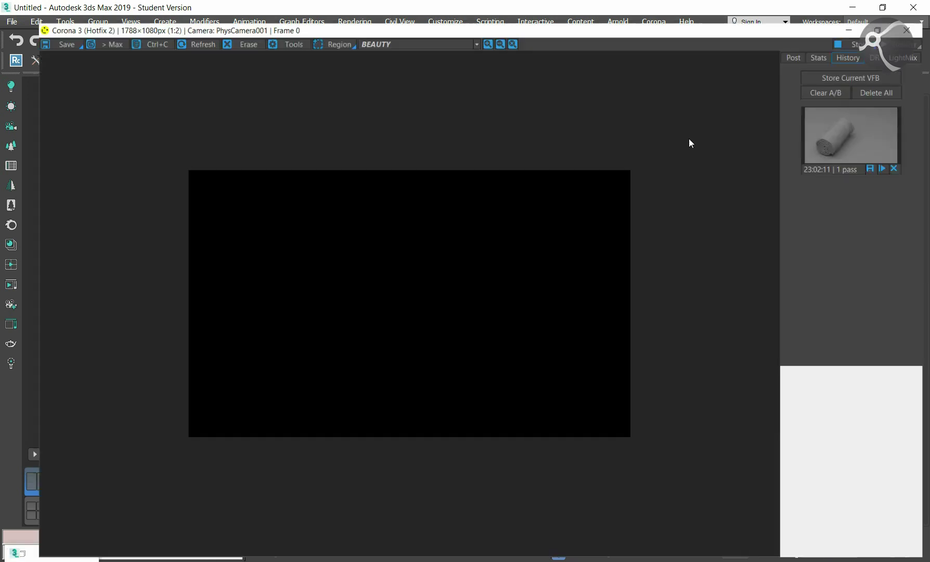
{"action": "left_click", "coordinate": [692, 127]}
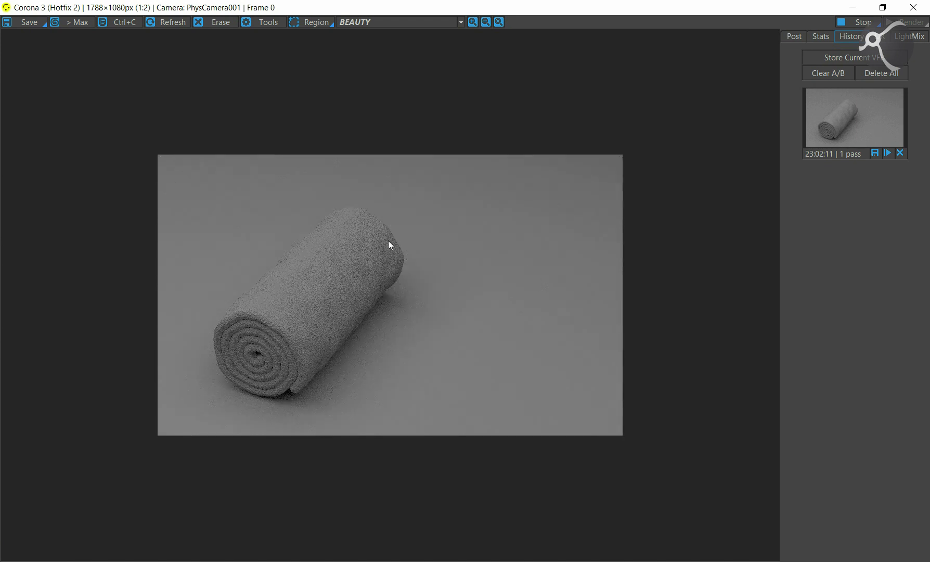
{"action": "left_click", "coordinate": [856, 56]}
{"action": "left_click", "coordinate": [845, 195]}
{"action": "left_click_drag", "start_coordinate": [390, 273], "coordinate": [189, 272]}
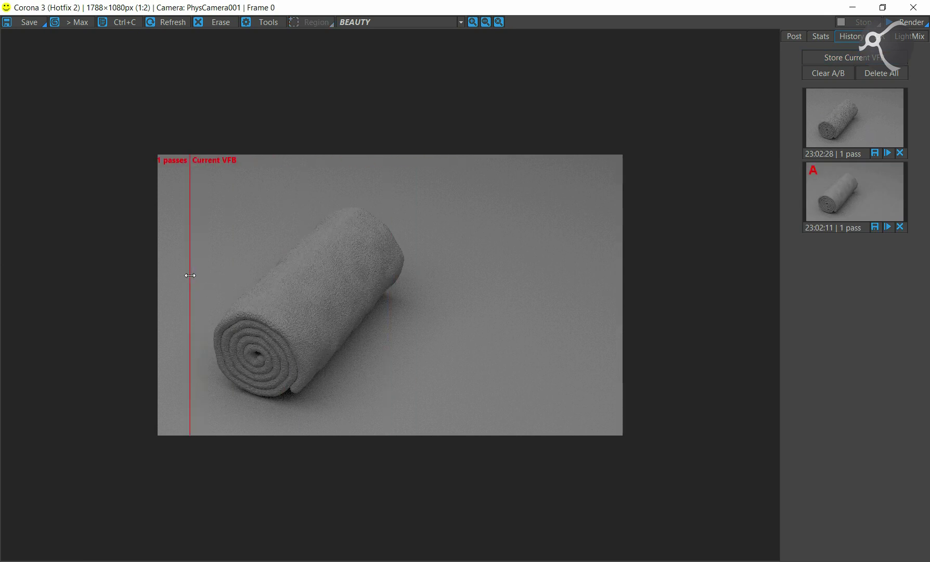
{"action": "left_click", "coordinate": [895, 11]}
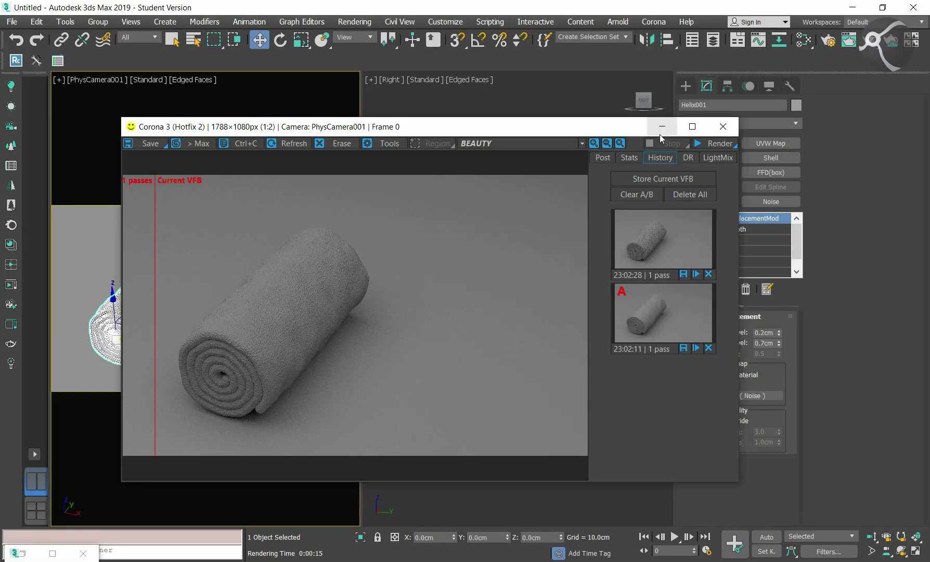
{"action": "left_click", "coordinate": [660, 127]}
- Reselect the towel and enable the subdivision override in its Corona Displacement settings
{"action": "left_click", "coordinate": [474, 351]}
{"action": "key", "text": "ctrl+z"}
{"action": "left_click", "coordinate": [697, 421]}
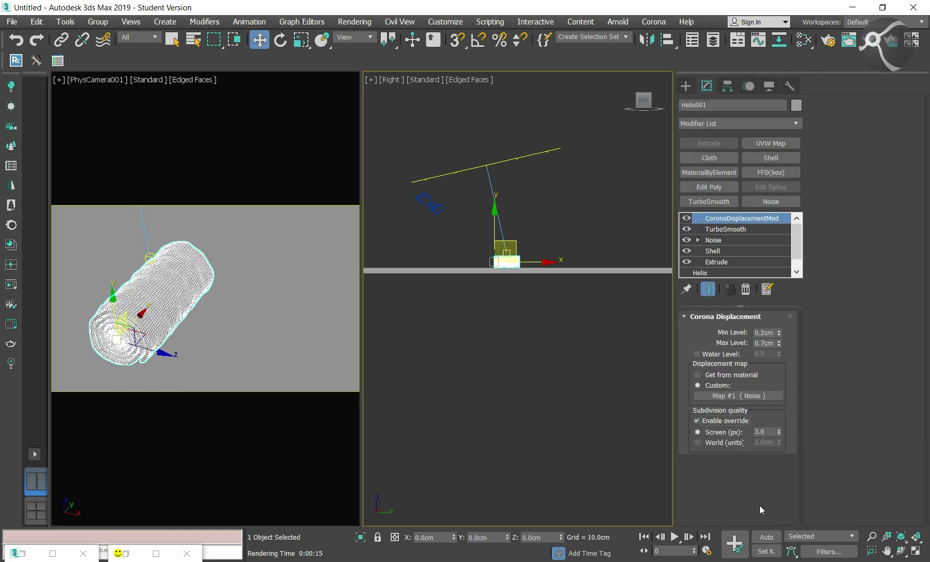
- Add an Edit Poly modifier to the towel and give all its polygons material ID 1
{"action": "left_click", "coordinate": [615, 467]}
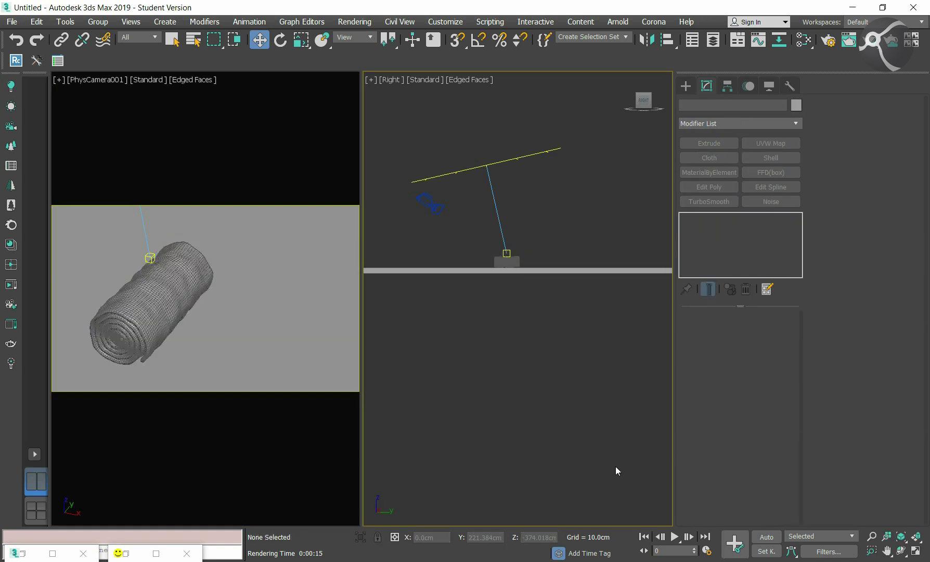
{"action": "left_click", "coordinate": [506, 260]}
{"action": "left_click", "coordinate": [707, 187]}
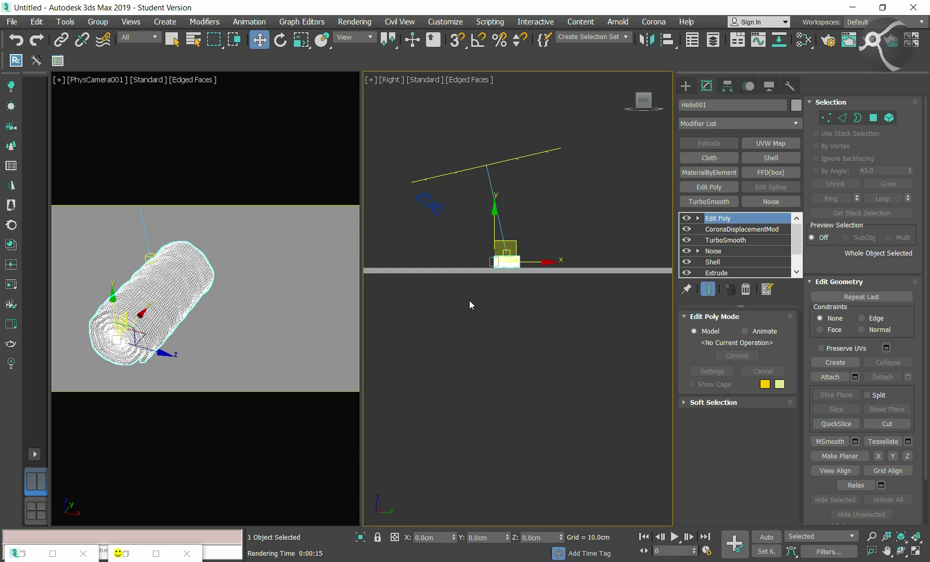
{"action": "left_click", "coordinate": [874, 118]}
{"action": "left_click_drag", "start_coordinate": [483, 288], "coordinate": [556, 233]}
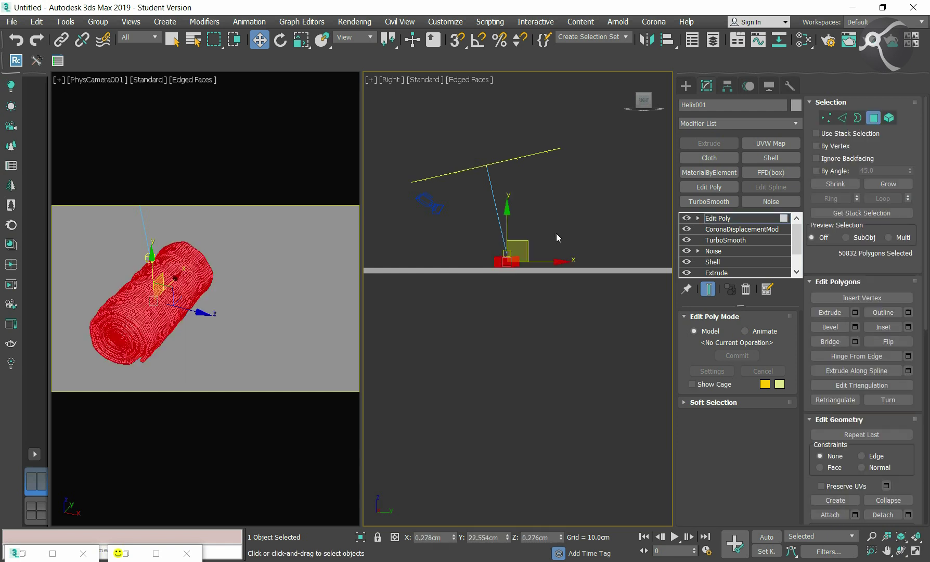
{"action": "left_click", "coordinate": [809, 283]}
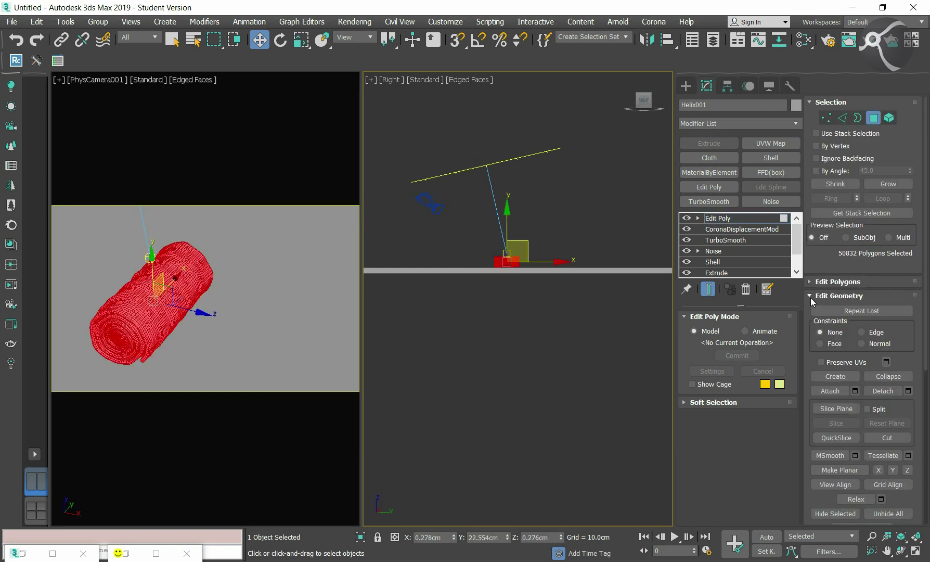
{"action": "double_click", "coordinate": [870, 325]}
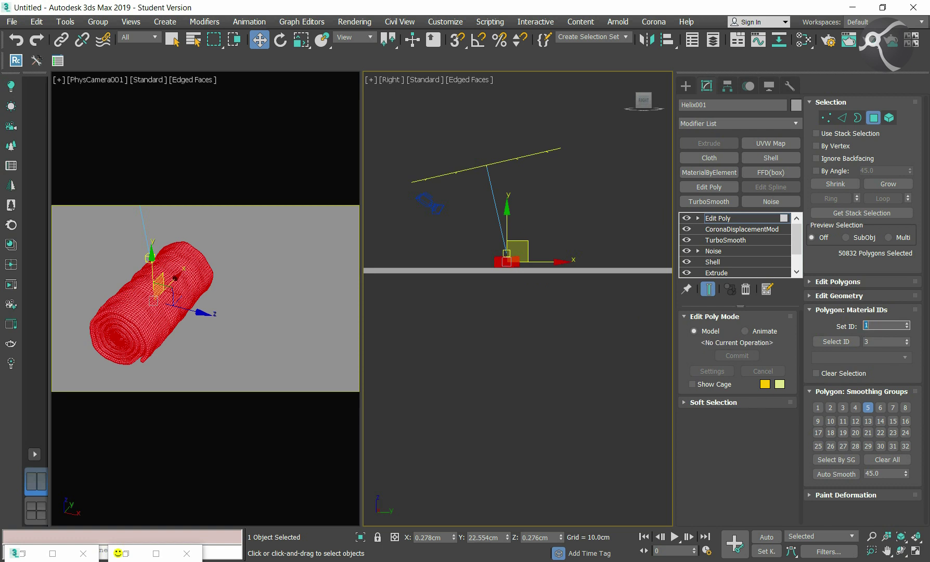
- Isolate the towel and assign material ID 2 to the 936-polygon loop at its rolled end
{"action": "middle_click_drag", "start_coordinate": [514, 336], "coordinate": [285, 511], "text": "alt"}
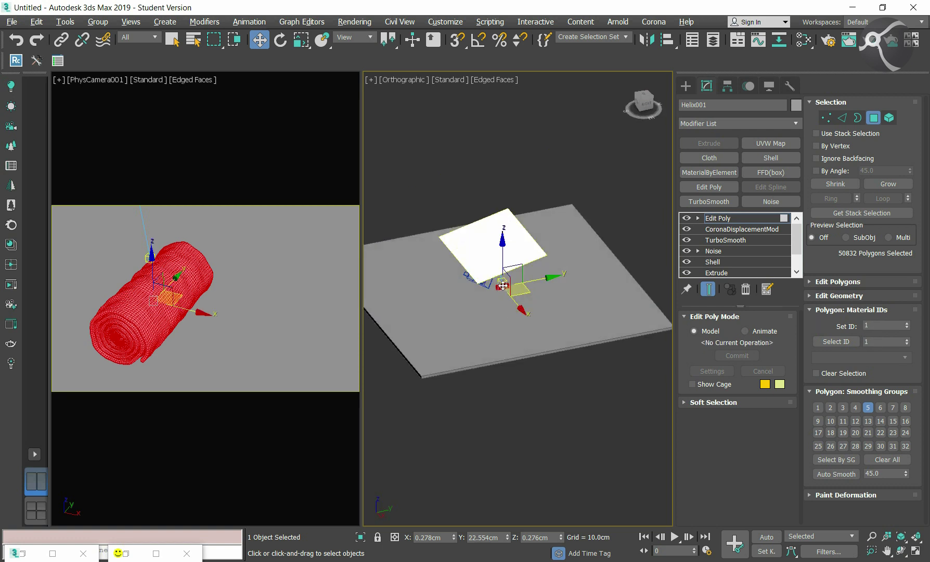
{"action": "left_click", "coordinate": [367, 536]}
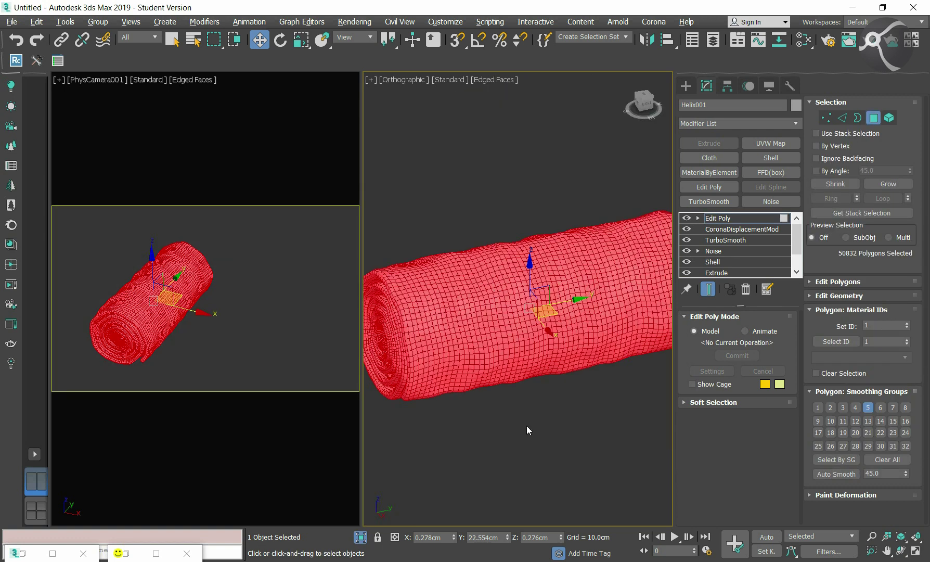
{"action": "left_click", "coordinate": [517, 423]}
{"action": "scroll", "coordinate": [517, 423], "scroll_direction": "up", "scroll_amount": 2}
{"action": "scroll", "coordinate": [515, 421], "scroll_direction": "up", "scroll_amount": 5}
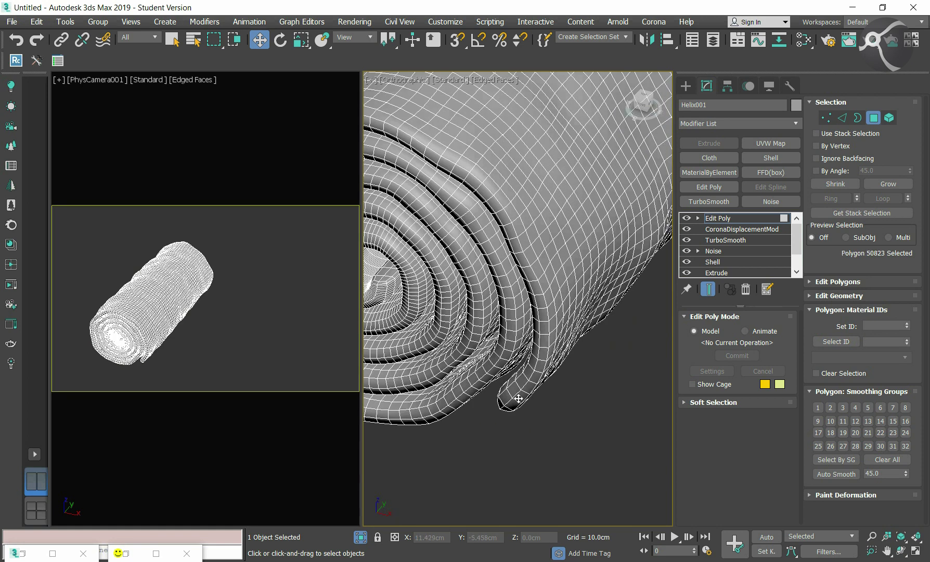
{"action": "left_click", "coordinate": [504, 421]}
{"action": "left_click", "coordinate": [504, 421], "text": "shift"}
{"action": "left_click", "coordinate": [866, 325]}
{"action": "key", "text": "Return"}
- Give the 820-polygon edge-strip loop material ID 2
{"action": "left_click", "coordinate": [490, 366]}
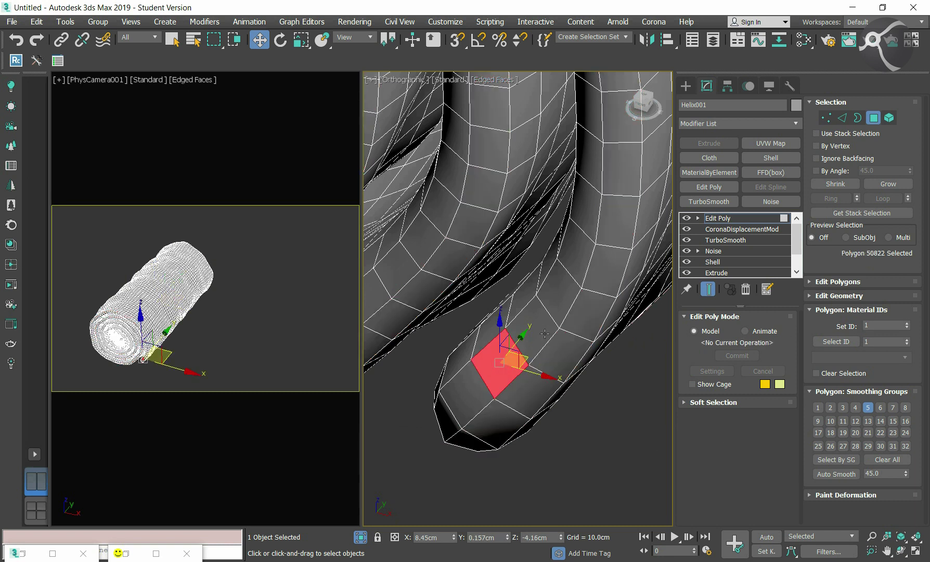
{"action": "left_click", "coordinate": [538, 340], "text": "shift"}
{"action": "left_click", "coordinate": [866, 325]}
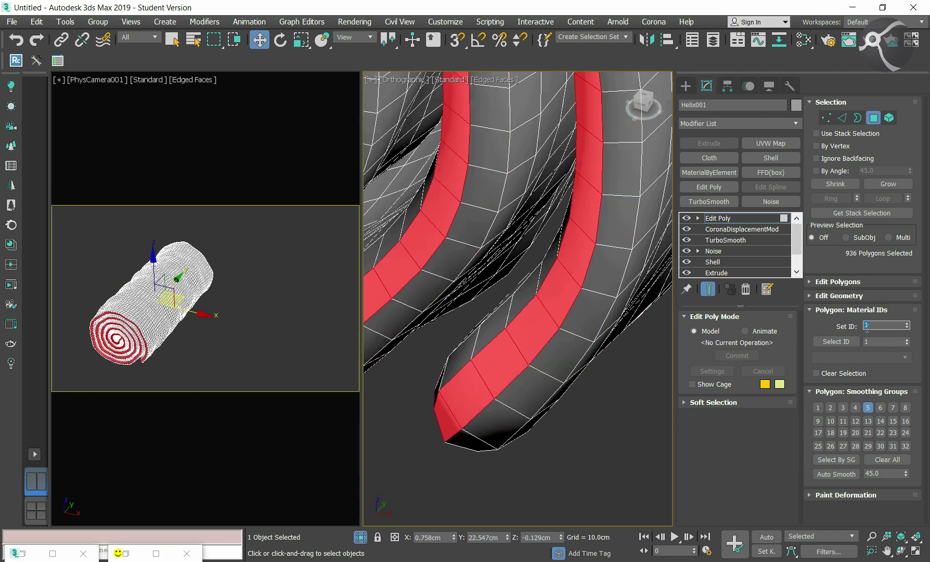
{"action": "type", "text": "2"}
{"action": "key", "text": "Return"}
{"action": "left_click", "coordinate": [616, 310]}
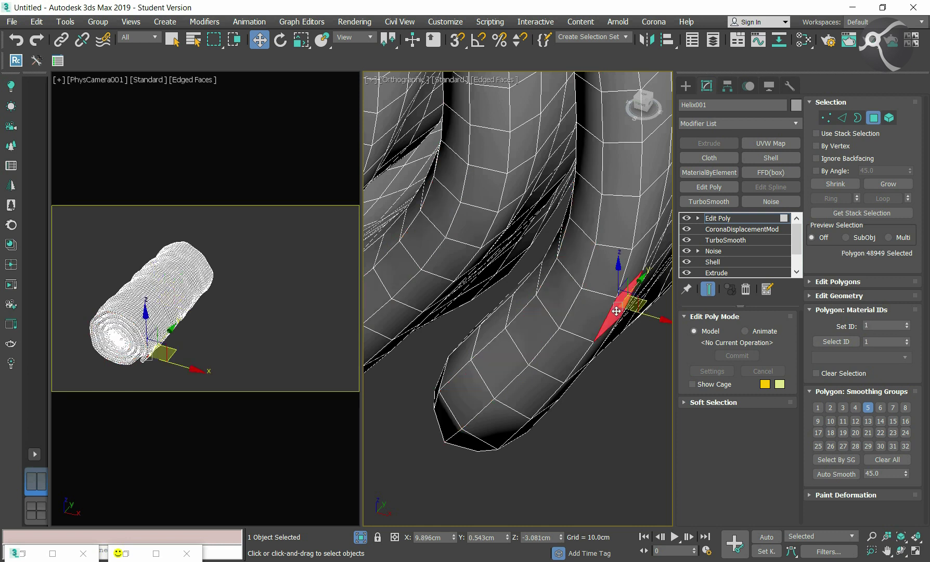
{"action": "left_click", "coordinate": [633, 267], "text": "shift"}
{"action": "left_click", "coordinate": [871, 325]}
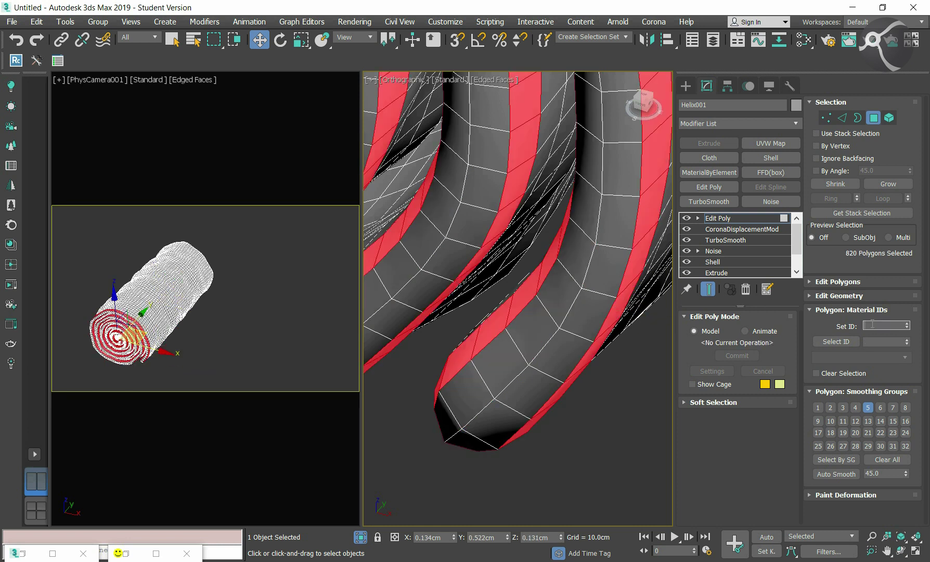
{"action": "type", "text": "2"}
{"action": "key", "text": "Return"}
- Set material ID 2 on the 124-polygon loop in the roll's end groove
{"action": "scroll", "coordinate": [520, 364], "scroll_direction": "down", "scroll_amount": 5}
{"action": "scroll", "coordinate": [538, 410], "scroll_direction": "down", "scroll_amount": 2}
{"action": "scroll", "coordinate": [538, 411], "scroll_direction": "down", "scroll_amount": 1}
{"action": "scroll", "coordinate": [537, 405], "scroll_direction": "up", "scroll_amount": 1}
{"action": "scroll", "coordinate": [499, 375], "scroll_direction": "up", "scroll_amount": 5}
{"action": "scroll", "coordinate": [489, 364], "scroll_direction": "up", "scroll_amount": 2}
{"action": "left_click", "coordinate": [466, 348]}
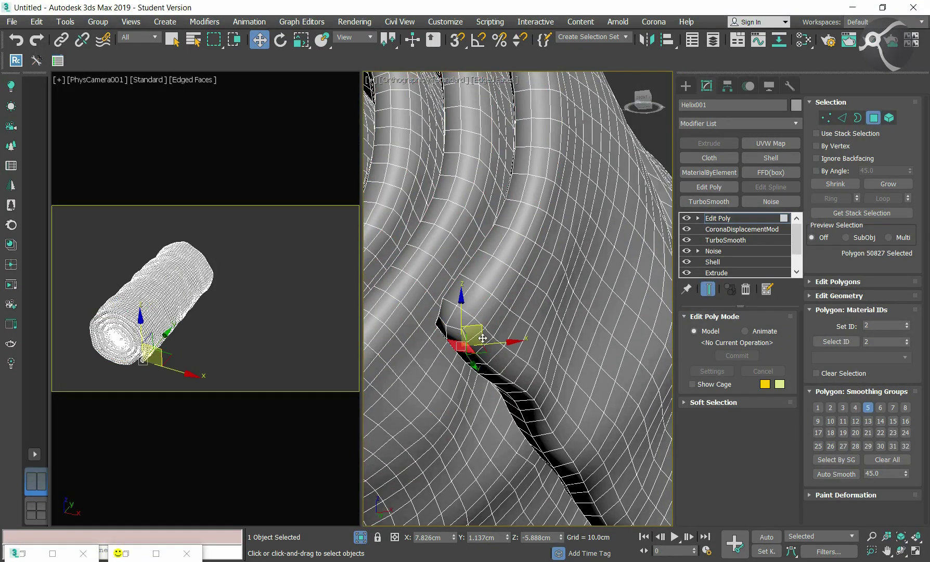
{"action": "left_click", "coordinate": [481, 348]}
{"action": "scroll", "coordinate": [464, 330], "scroll_direction": "up", "scroll_amount": 2}
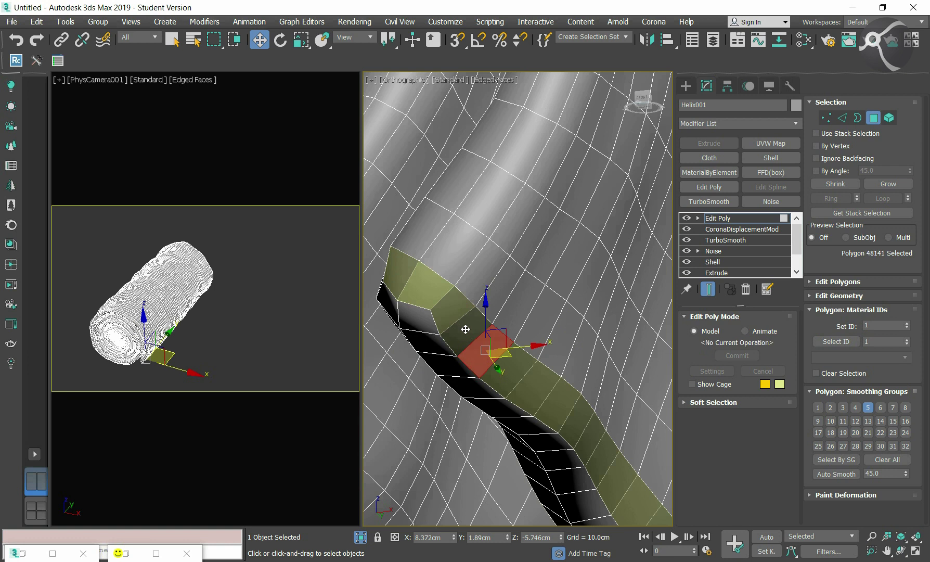
{"action": "left_click", "coordinate": [465, 328], "text": "shift"}
{"action": "left_click", "coordinate": [866, 325]}
{"action": "type", "text": "2"}
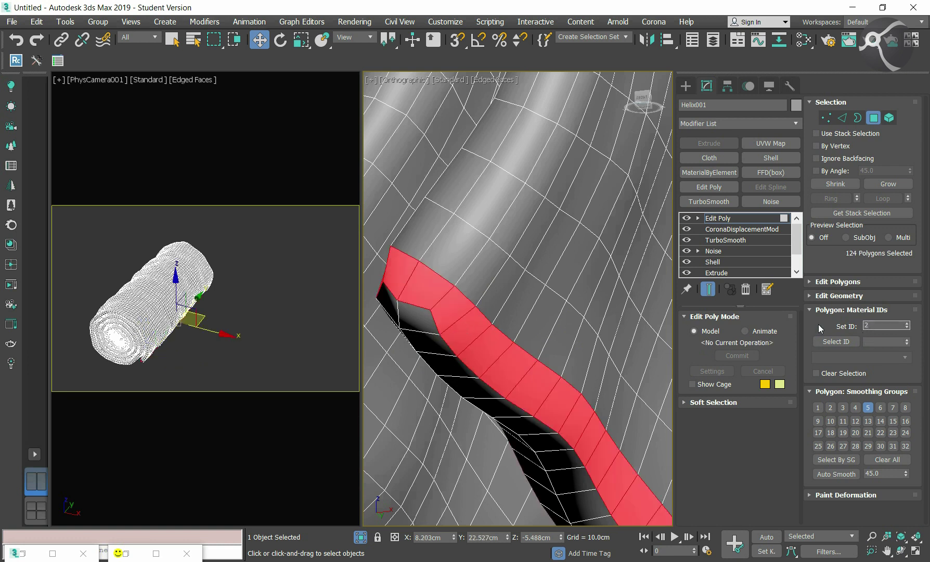
{"action": "key", "text": "Return"}
- Assign ID 2 to another edge-strip polygon loop
{"action": "scroll", "coordinate": [504, 349], "scroll_direction": "down", "scroll_amount": 2}
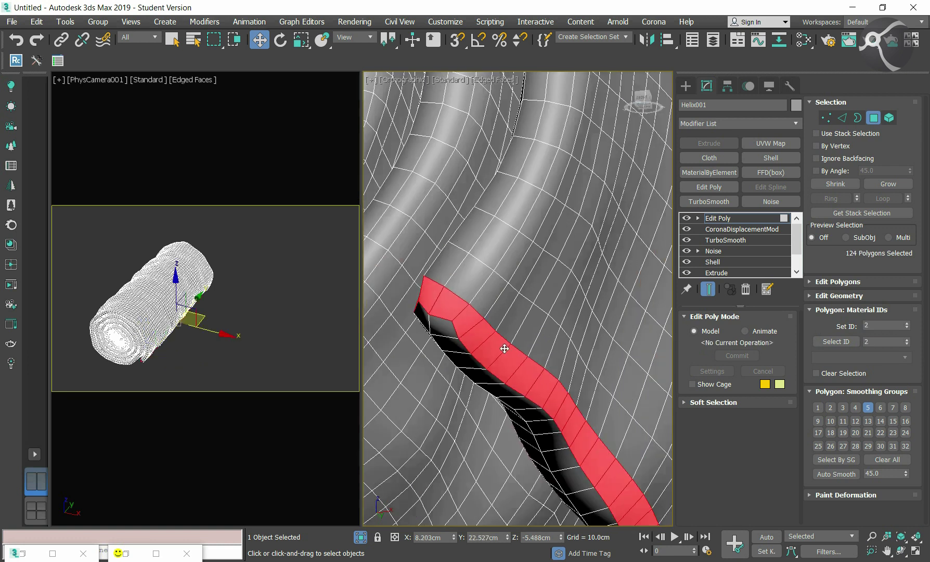
{"action": "scroll", "coordinate": [530, 338], "scroll_direction": "down", "scroll_amount": 2}
{"action": "scroll", "coordinate": [522, 343], "scroll_direction": "down", "scroll_amount": 1}
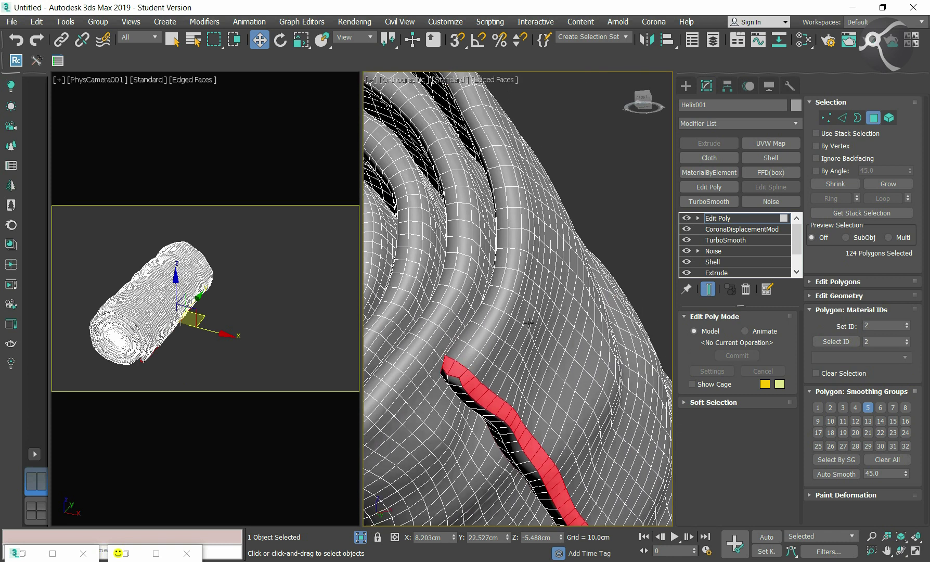
{"action": "left_click", "coordinate": [512, 304]}
{"action": "key", "text": "z"}
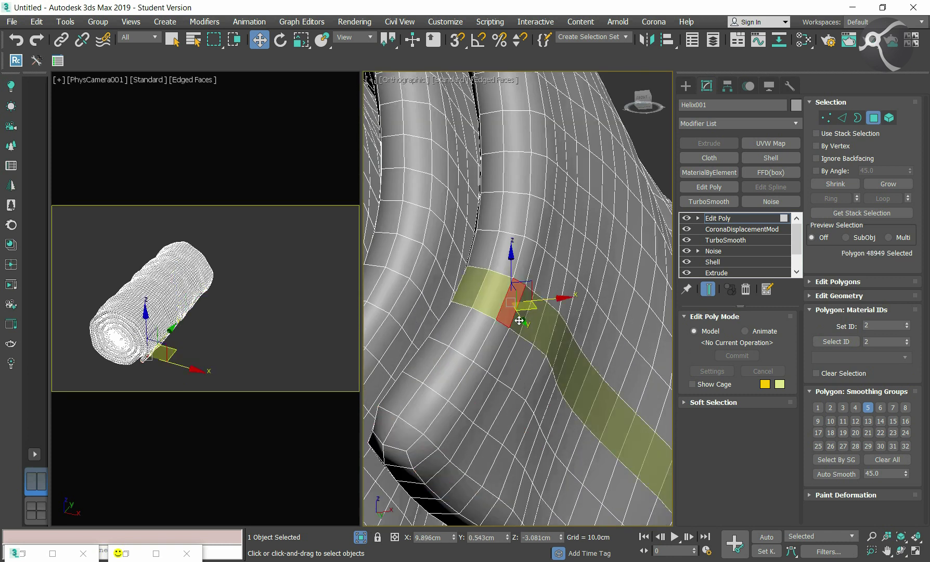
{"action": "left_click", "coordinate": [519, 321], "text": "shift"}
{"action": "scroll", "coordinate": [519, 320], "scroll_direction": "up", "scroll_amount": 2}
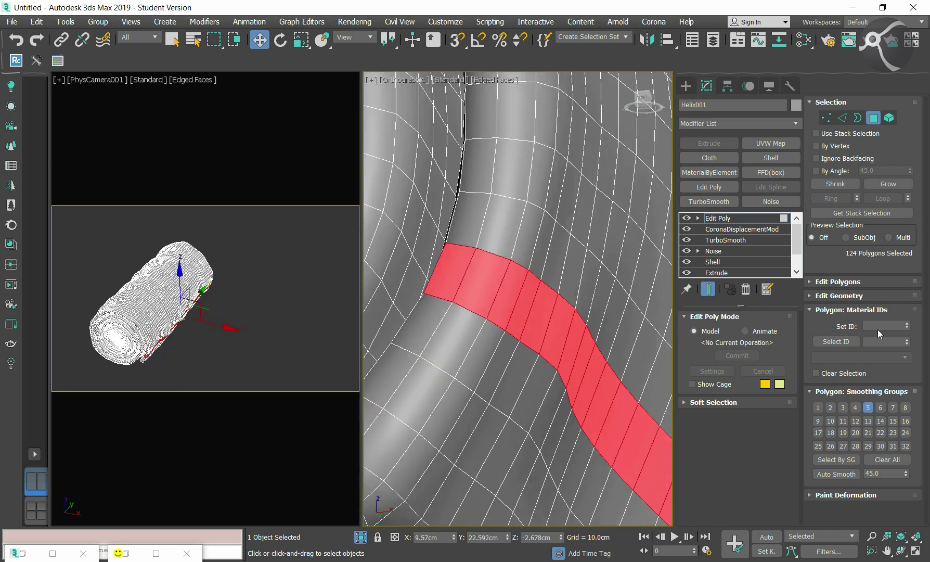
{"action": "key", "text": "Return"}
- Assign ID 2 to the next edge-strip loop along the roll
{"action": "scroll", "coordinate": [571, 314], "scroll_direction": "down", "scroll_amount": 2}
{"action": "scroll", "coordinate": [571, 315], "scroll_direction": "down", "scroll_amount": 1}
{"action": "scroll", "coordinate": [570, 315], "scroll_direction": "down", "scroll_amount": 3}
{"action": "scroll", "coordinate": [570, 314], "scroll_direction": "down", "scroll_amount": 2}
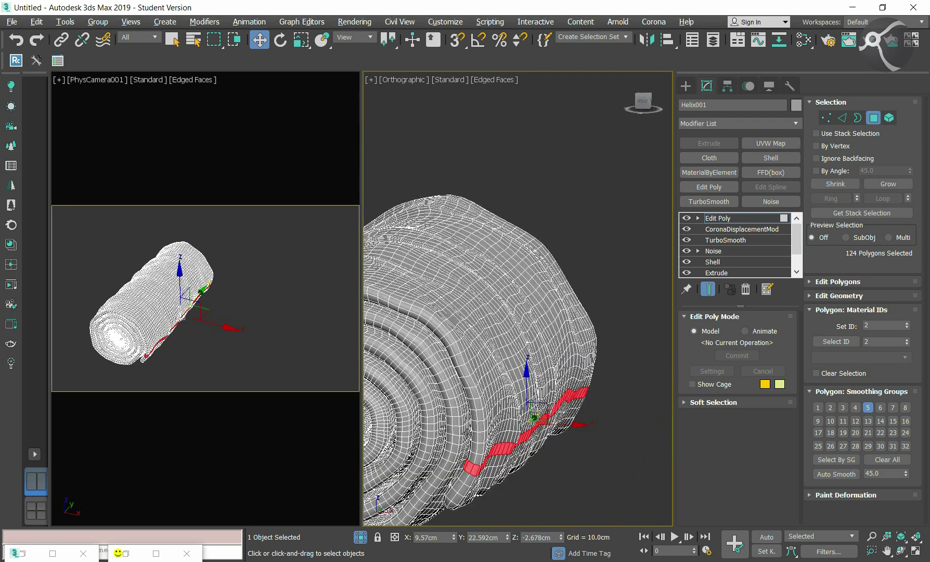
{"action": "scroll", "coordinate": [398, 381], "scroll_direction": "up", "scroll_amount": 2}
{"action": "scroll", "coordinate": [398, 381], "scroll_direction": "up", "scroll_amount": 2}
{"action": "scroll", "coordinate": [398, 381], "scroll_direction": "up", "scroll_amount": 1}
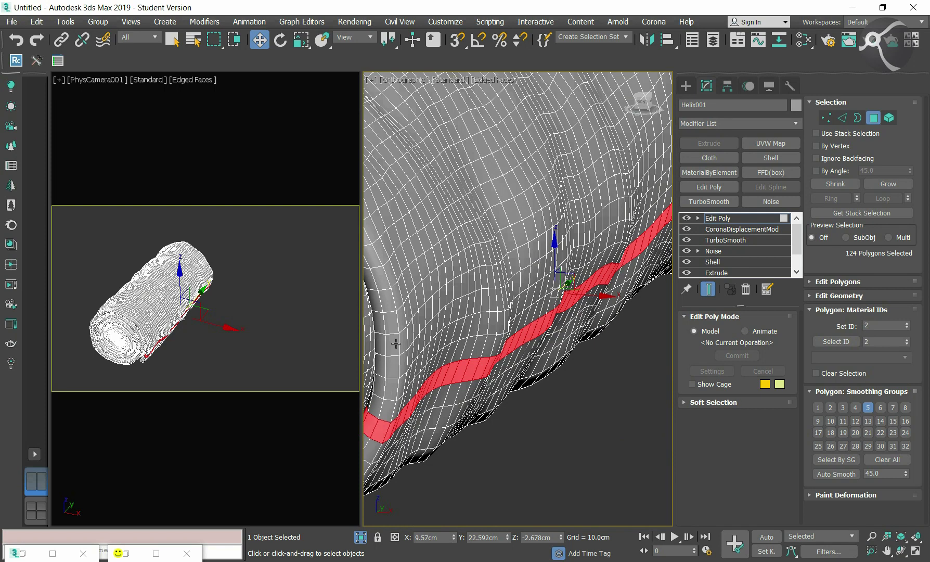
{"action": "left_click", "coordinate": [404, 320]}
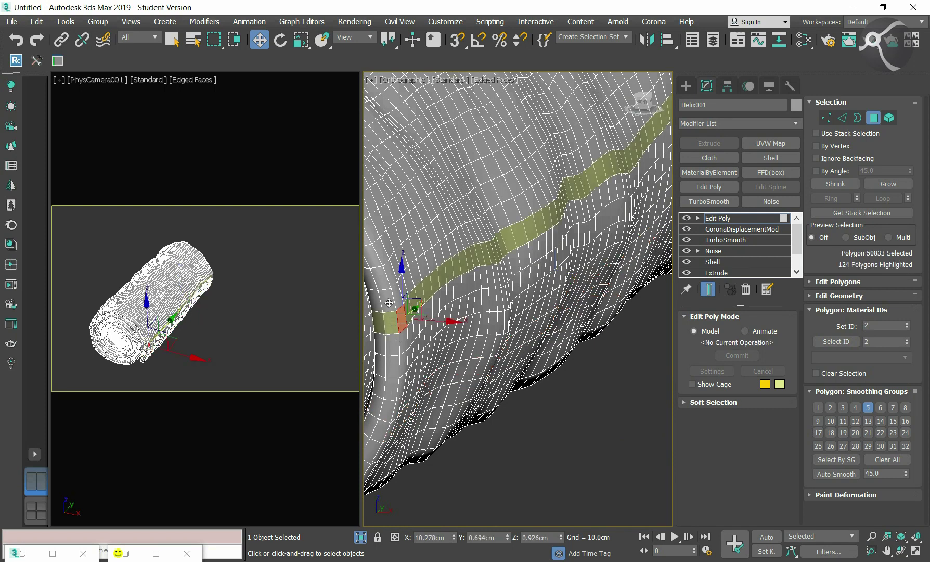
{"action": "left_click", "coordinate": [411, 322], "text": "shift"}
{"action": "left_click", "coordinate": [872, 327]}
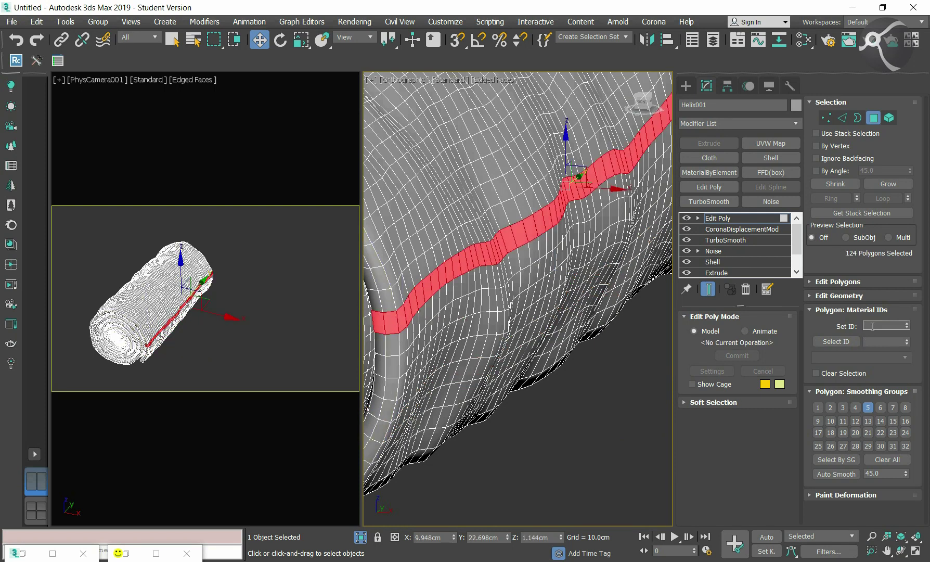
{"action": "key", "text": "Return"}
- Set ID 2 on a further edge-strip polygon loop
{"action": "left_click", "coordinate": [393, 300]}
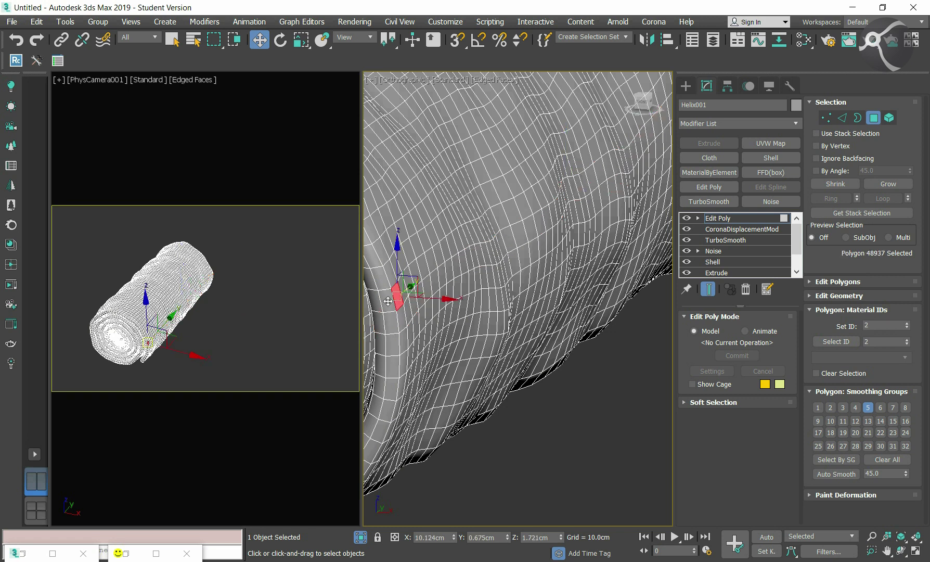
{"action": "left_click", "coordinate": [388, 303], "text": "shift"}
{"action": "left_click", "coordinate": [879, 325]}
{"action": "type", "text": "2"}
{"action": "key", "text": "Return"}
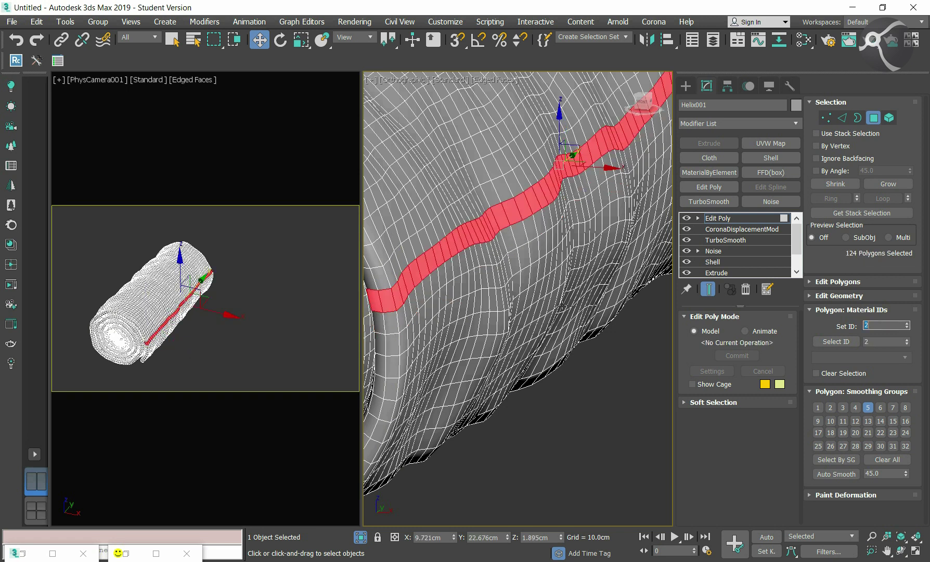
{"action": "scroll", "coordinate": [577, 380], "scroll_direction": "down", "scroll_amount": 3}
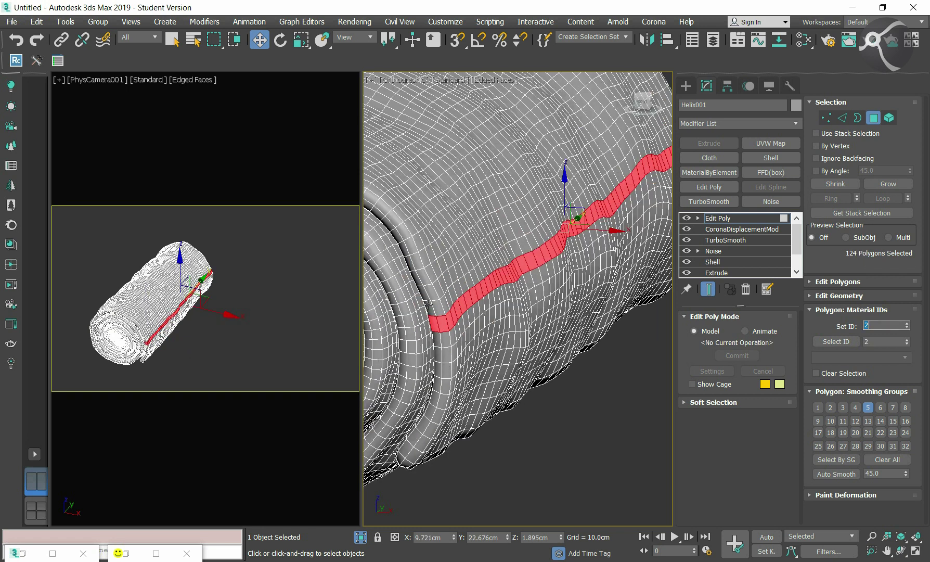
{"action": "scroll", "coordinate": [432, 292], "scroll_direction": "up", "scroll_amount": 2}
{"action": "scroll", "coordinate": [446, 303], "scroll_direction": "up", "scroll_amount": 2}
{"action": "scroll", "coordinate": [451, 317], "scroll_direction": "down", "scroll_amount": 1}
{"action": "scroll", "coordinate": [456, 338], "scroll_direction": "down", "scroll_amount": 1}
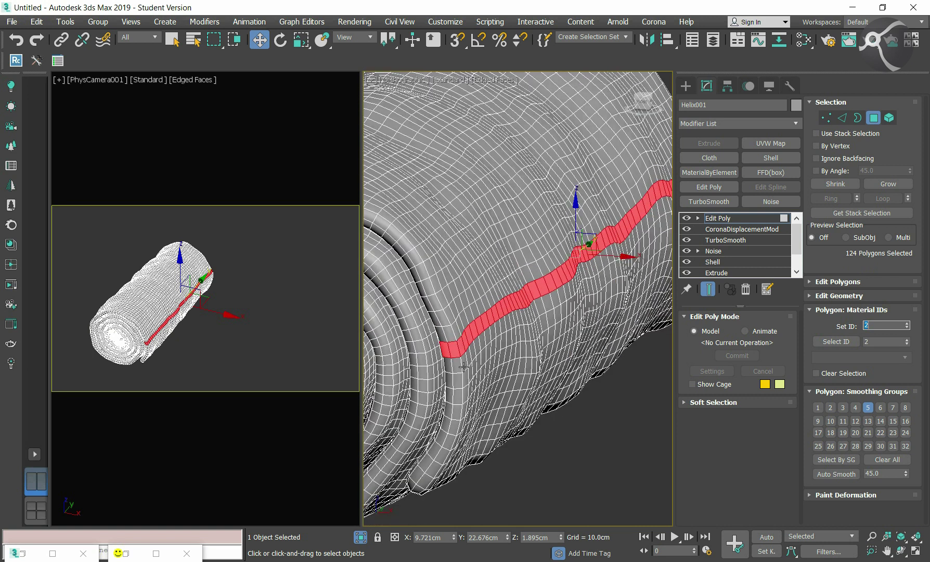
{"action": "scroll", "coordinate": [464, 376], "scroll_direction": "up", "scroll_amount": 1}
- Give the inner strip's 124-polygon band material ID 2
{"action": "left_click", "coordinate": [466, 383]}
{"action": "left_click", "coordinate": [450, 359]}
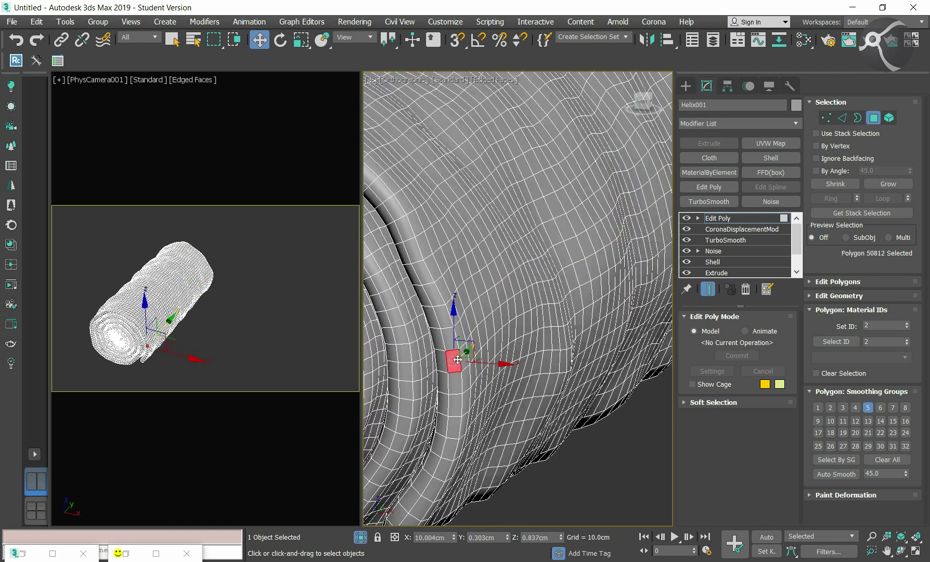
{"action": "left_click", "coordinate": [448, 334]}
{"action": "left_click", "coordinate": [454, 357]}
{"action": "scroll", "coordinate": [456, 380], "scroll_direction": "up", "scroll_amount": 1}
{"action": "scroll", "coordinate": [460, 344], "scroll_direction": "up", "scroll_amount": 1}
{"action": "left_click", "coordinate": [467, 303]}
{"action": "left_click", "coordinate": [473, 339]}
{"action": "left_click", "coordinate": [480, 382]}
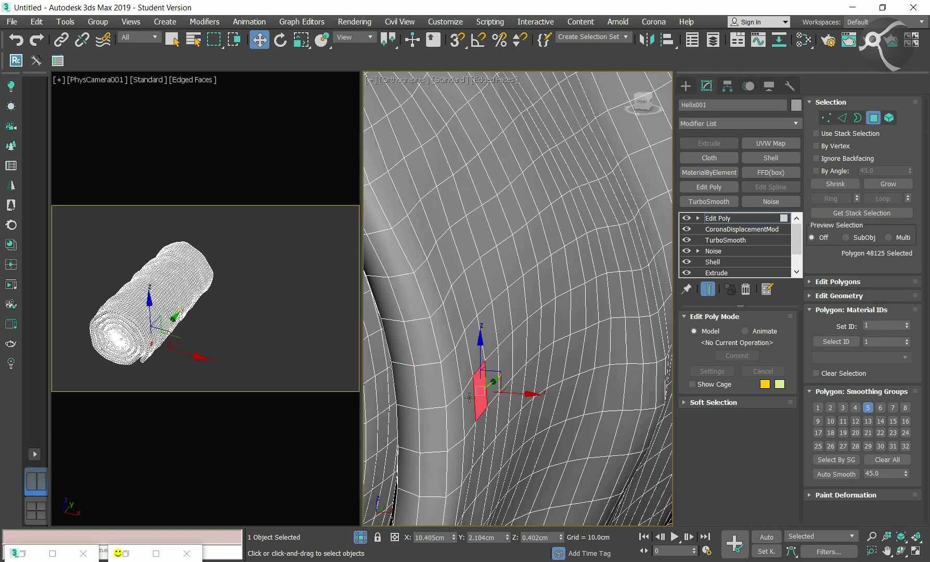
{"action": "left_click", "coordinate": [484, 389], "text": "shift"}
{"action": "type", "text": "2"}
{"action": "key", "text": "Return"}
- Select one more 124-polygon band, then clear the selection and view the whole roll
{"action": "scroll", "coordinate": [439, 297], "scroll_direction": "down", "scroll_amount": 4}
{"action": "scroll", "coordinate": [438, 297], "scroll_direction": "up", "scroll_amount": 2}
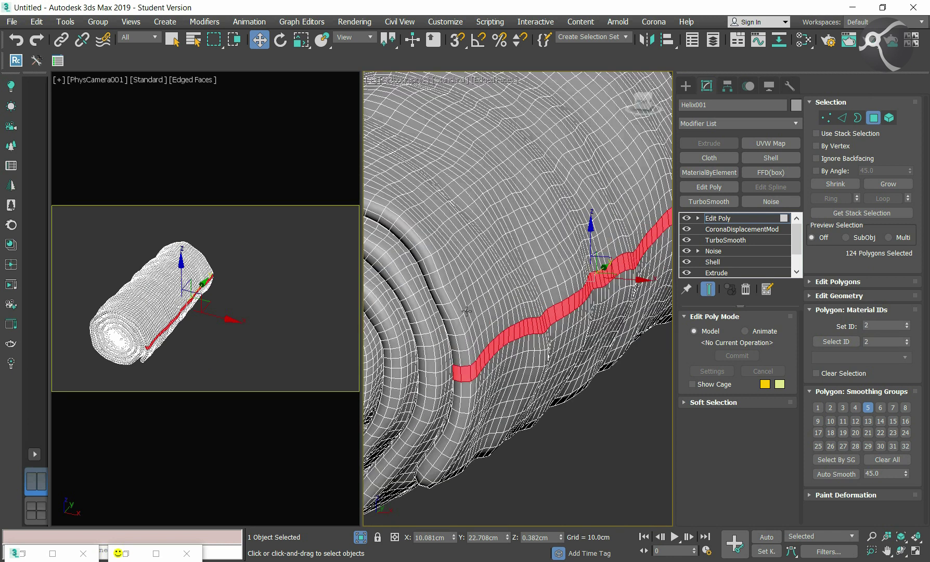
{"action": "scroll", "coordinate": [464, 323], "scroll_direction": "up", "scroll_amount": 2}
{"action": "left_click", "coordinate": [493, 344]}
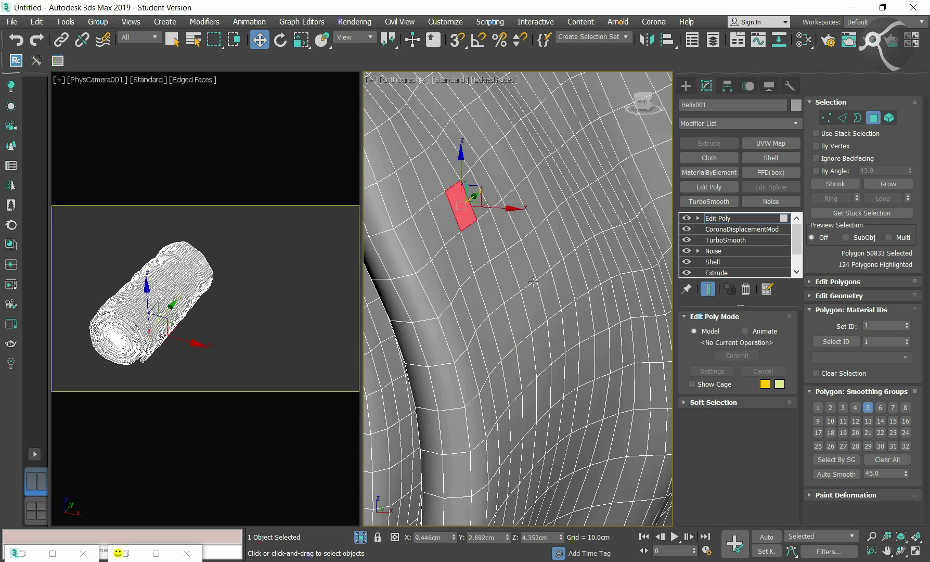
{"action": "left_click", "coordinate": [836, 341]}
{"action": "scroll", "coordinate": [552, 380], "scroll_direction": "down", "scroll_amount": 3}
{"action": "scroll", "coordinate": [552, 381], "scroll_direction": "down", "scroll_amount": 2}
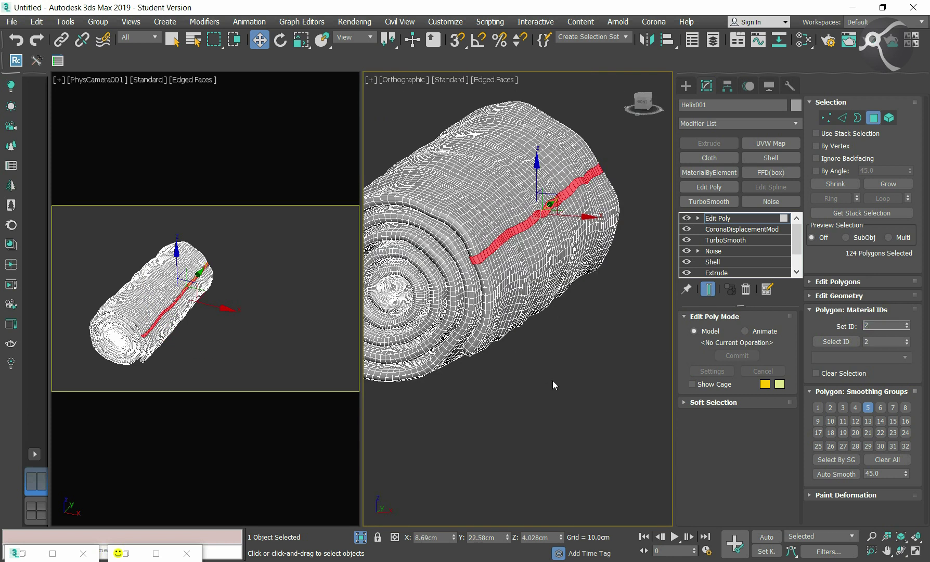
{"action": "scroll", "coordinate": [553, 380], "scroll_direction": "down", "scroll_amount": 2}
{"action": "left_click", "coordinate": [544, 364]}
{"action": "middle_click_drag", "start_coordinate": [539, 365], "coordinate": [556, 363], "text": "alt"}
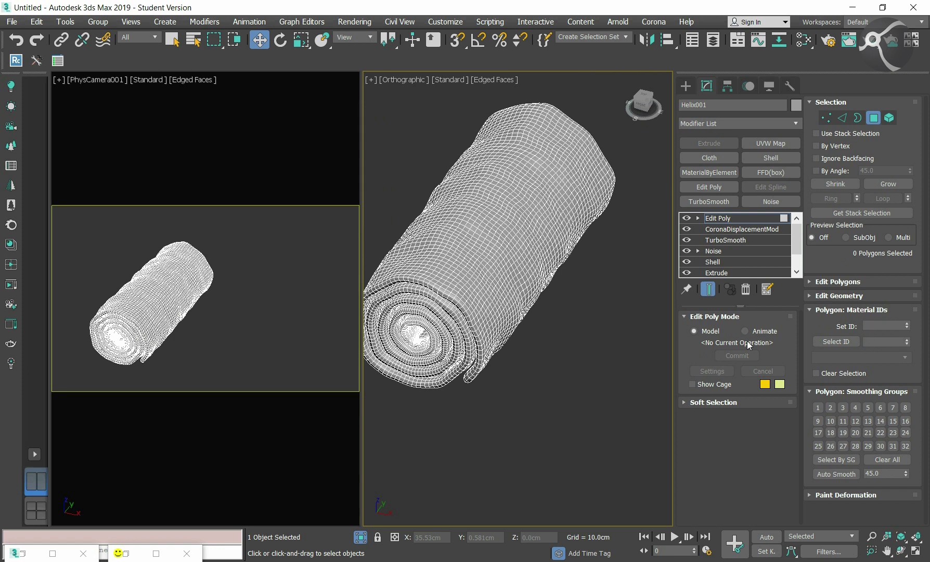
- Select all ID 2 polygons, check them from the front, then deselect and unhide the ground plane
{"action": "scroll", "coordinate": [491, 349], "scroll_direction": "up", "scroll_amount": 5}
{"action": "left_click", "coordinate": [470, 338]}
{"action": "left_click", "coordinate": [835, 342]}
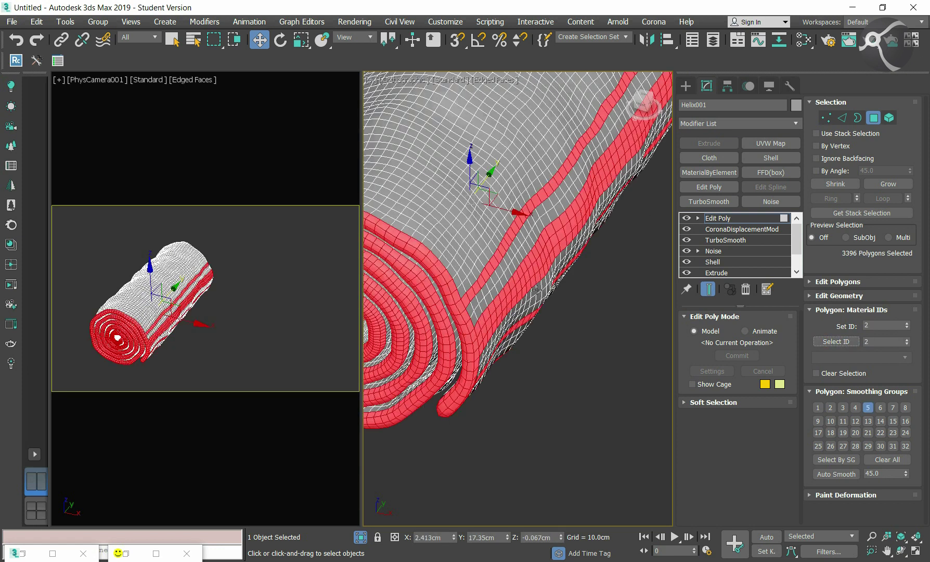
{"action": "scroll", "coordinate": [579, 348], "scroll_direction": "down", "scroll_amount": 3}
{"action": "mouse_move", "coordinate": [553, 348]}
{"action": "middle_mouse_down", "text": "alt"}
{"action": "mouse_move", "coordinate": [559, 328]}
{"action": "mouse_move", "coordinate": [559, 340]}
{"action": "mouse_move", "coordinate": [514, 358]}
{"action": "middle_mouse_up", "text": "alt"}
{"action": "left_click", "coordinate": [641, 106]}
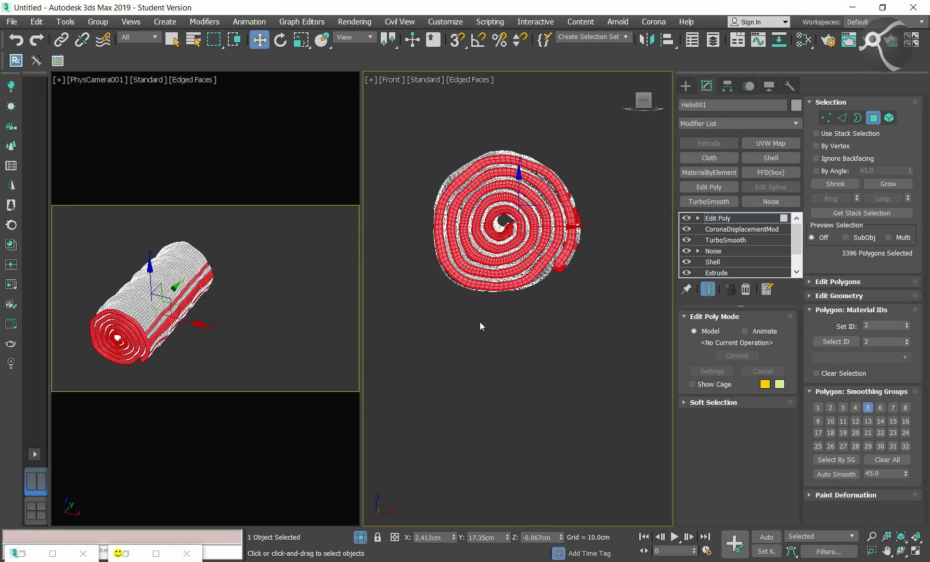
{"action": "key", "text": "ctrl+d"}
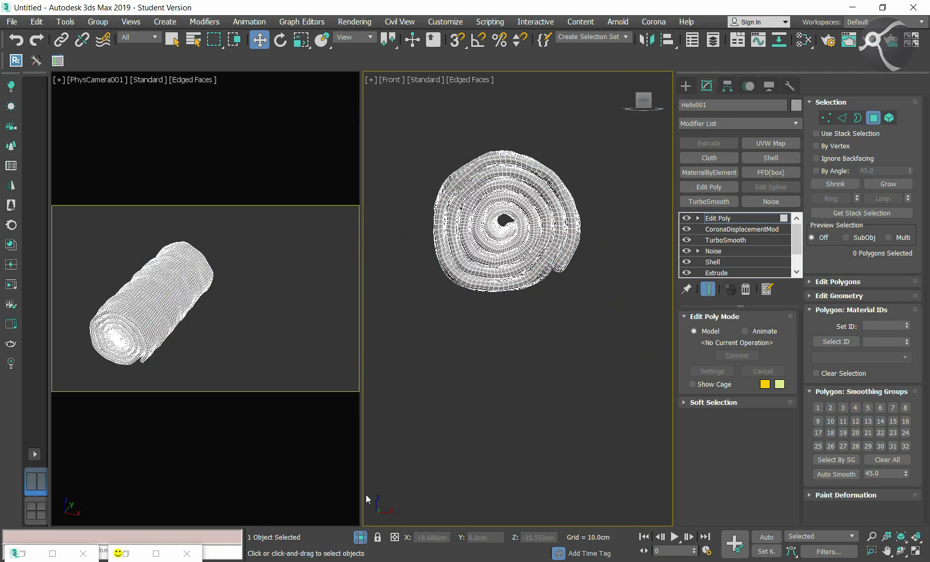
{"action": "key", "text": "alt+q"}
{"action": "scroll", "coordinate": [504, 256], "scroll_direction": "up", "scroll_amount": 3}
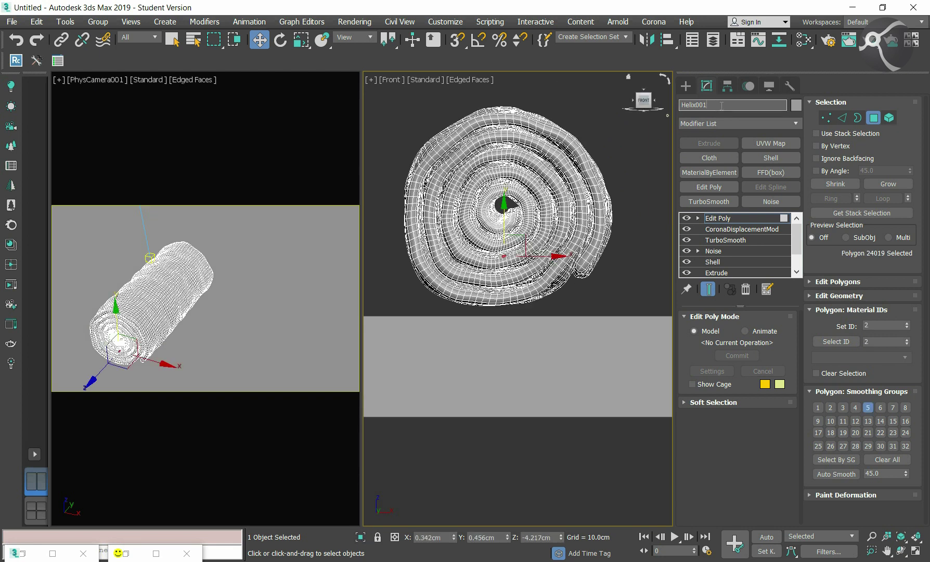
- Return to the towel's object level, keeping the towel selected
{"action": "left_click", "coordinate": [685, 86]}
{"action": "left_click", "coordinate": [706, 85]}
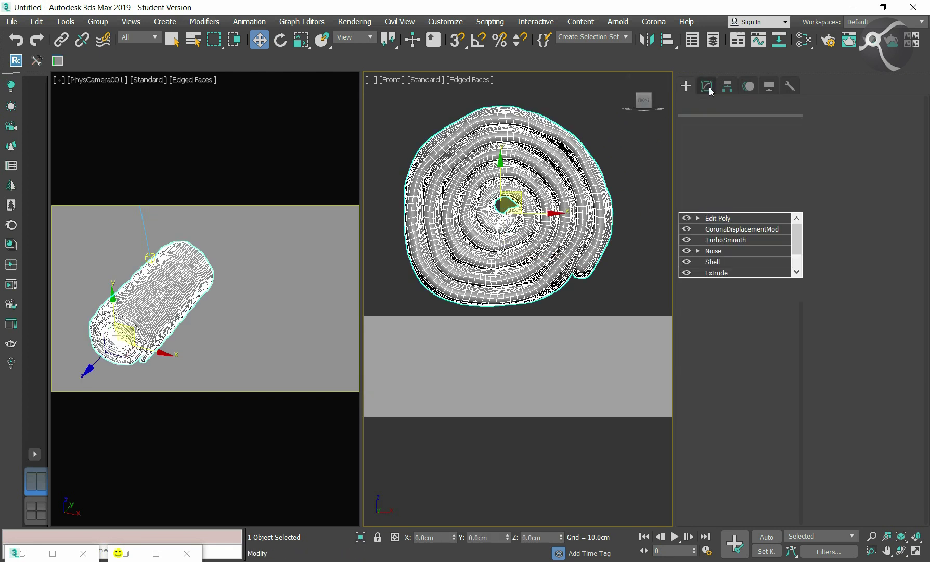
{"action": "key", "text": "5"}
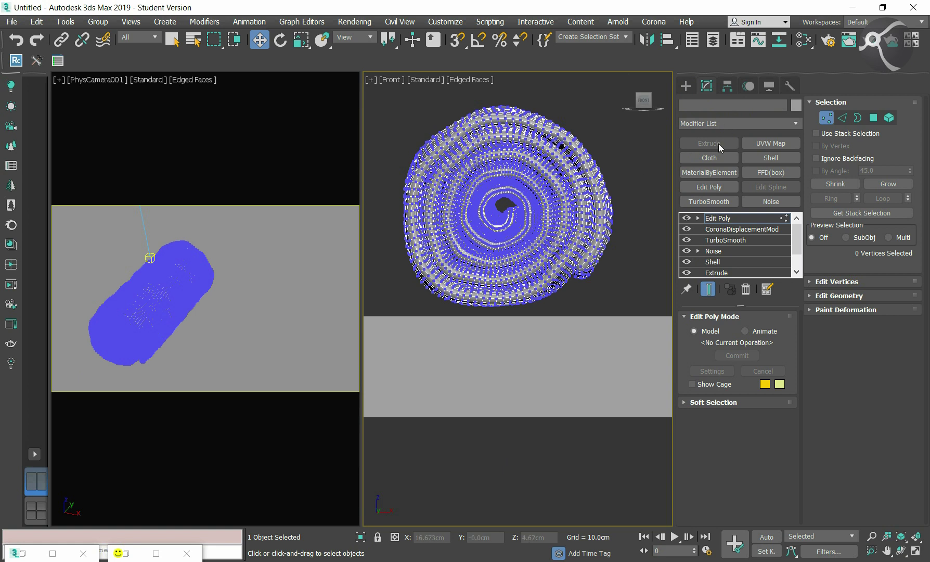
{"action": "left_click", "coordinate": [718, 218]}
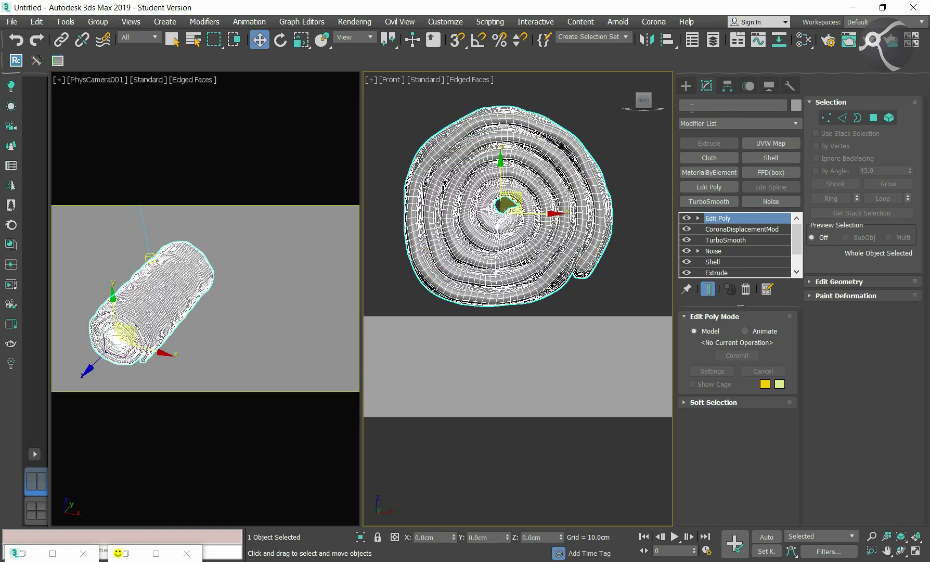
{"action": "left_click", "coordinate": [602, 293]}
{"action": "left_click", "coordinate": [604, 338]}
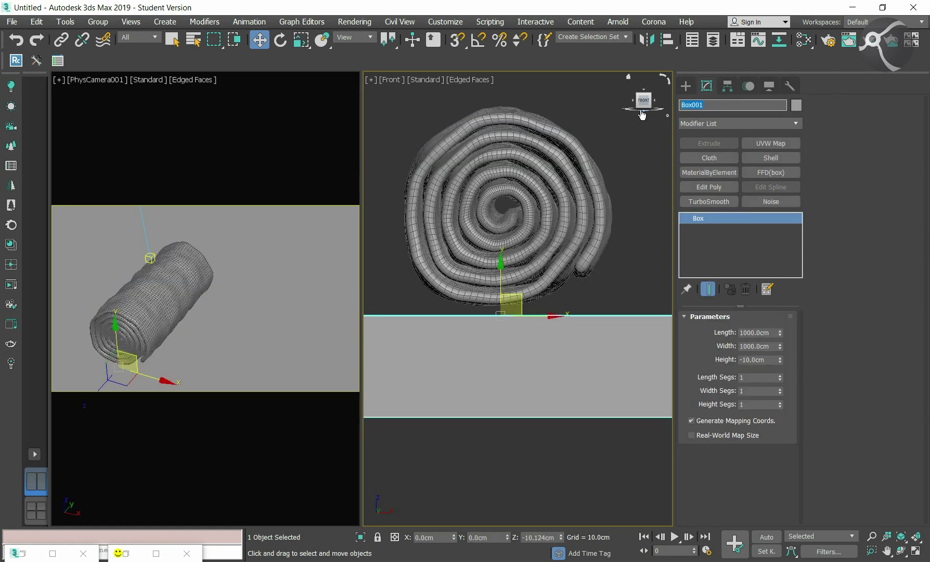
{"action": "key", "text": "ctrl+z"}
- Rename Helix001 to 'towel' and add a Cloth modifier
{"action": "left_click", "coordinate": [712, 108]}
{"action": "type", "text": "towel"}
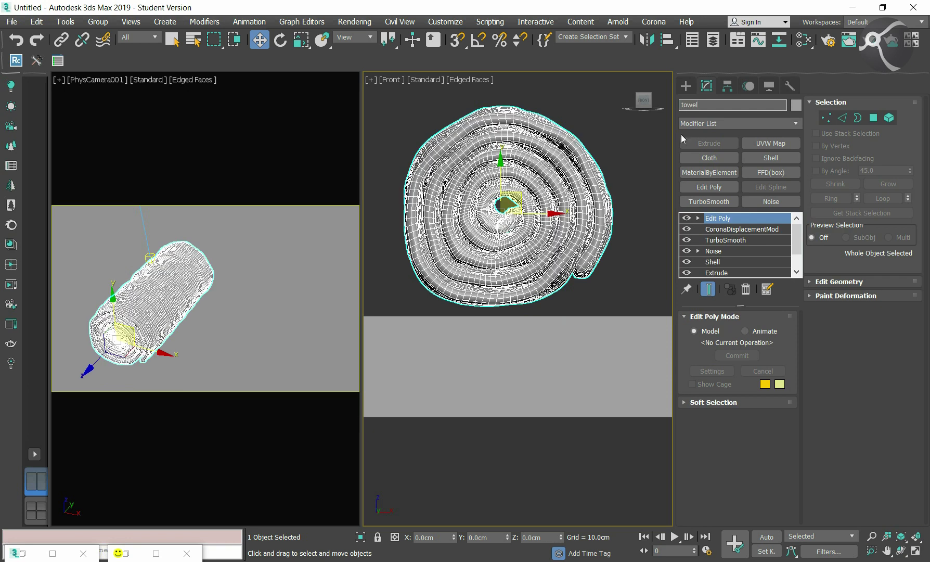
{"action": "left_click", "coordinate": [628, 215]}
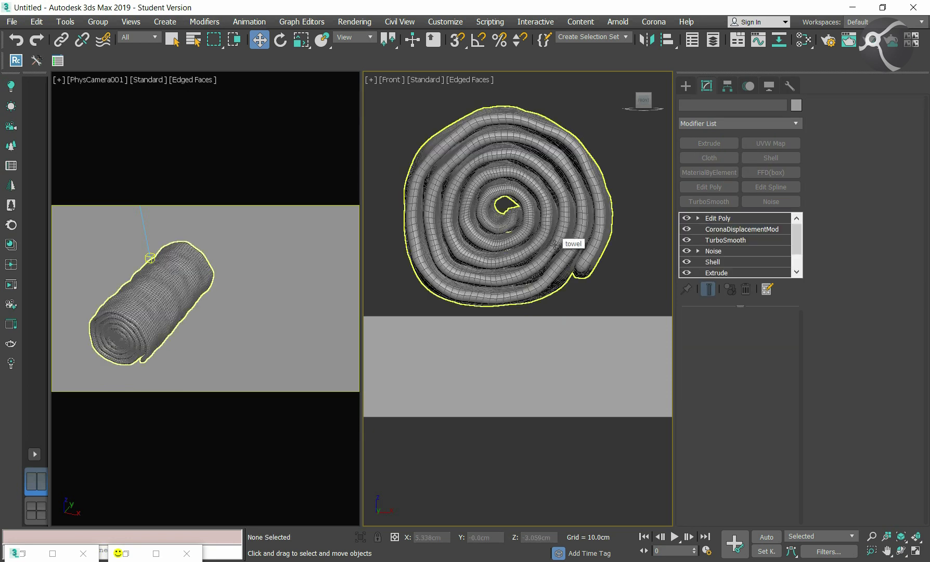
{"action": "left_click", "coordinate": [553, 243]}
{"action": "left_click", "coordinate": [710, 157]}
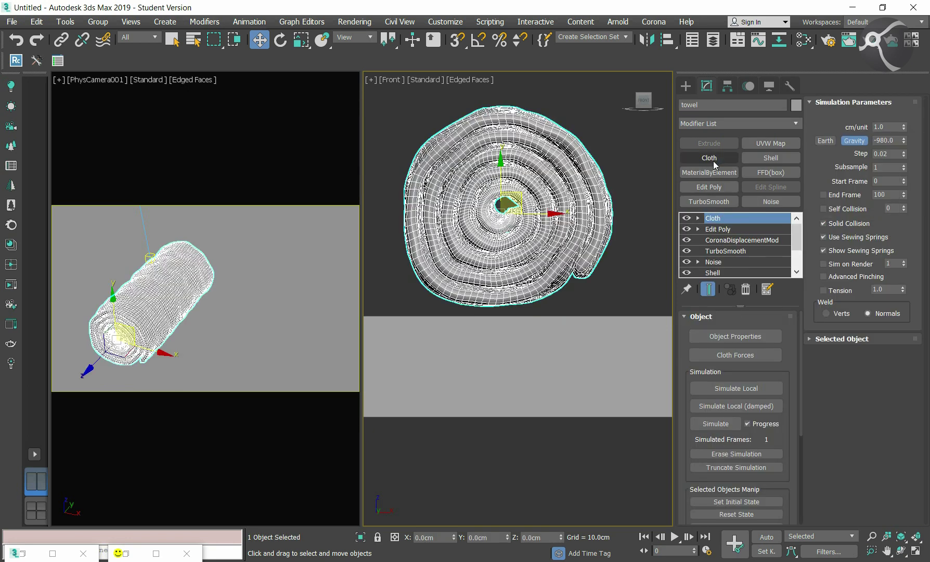
- In Cloth object properties, make the towel Cotton cloth and base a collision object
{"action": "left_click", "coordinate": [732, 338]}
{"action": "left_click", "coordinate": [348, 94]}
{"action": "left_click", "coordinate": [110, 107]}
{"action": "left_click", "coordinate": [271, 310]}
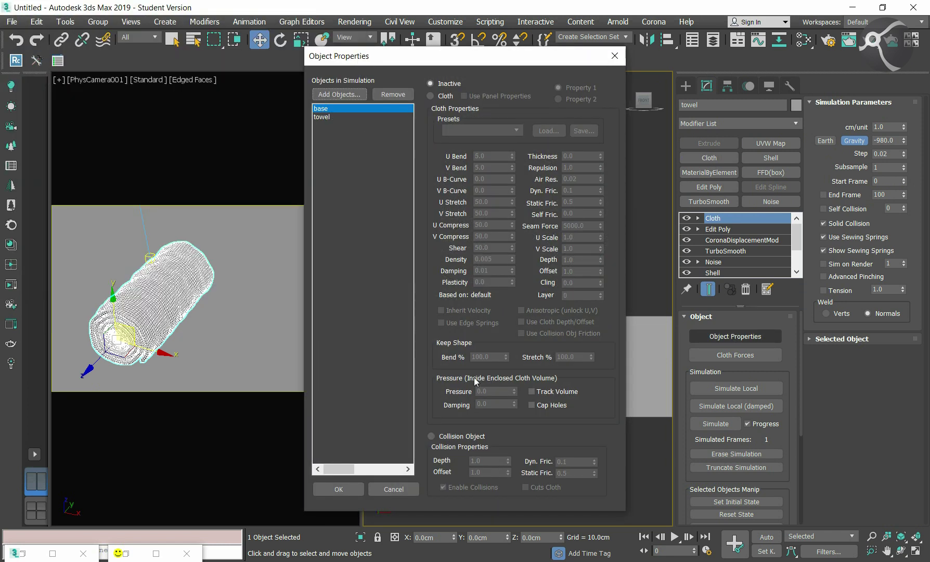
{"action": "left_click", "coordinate": [329, 118]}
{"action": "left_click", "coordinate": [430, 96]}
{"action": "left_click", "coordinate": [500, 130]}
{"action": "left_click", "coordinate": [459, 162]}
{"action": "left_click", "coordinate": [318, 108]}
{"action": "left_click", "coordinate": [431, 436]}
{"action": "left_click", "coordinate": [338, 489]}
- Set cm/unit to 2.0, run and stop a local simulation, then inspect the draped towel
{"action": "left_click", "coordinate": [891, 127]}
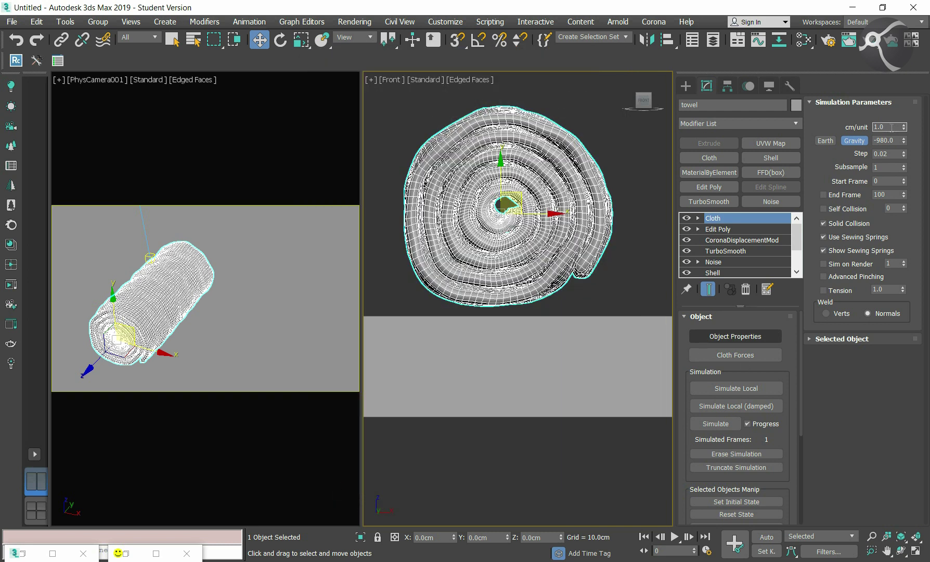
{"action": "type", "text": "2"}
{"action": "left_click", "coordinate": [840, 409]}
{"action": "left_click", "coordinate": [733, 387]}
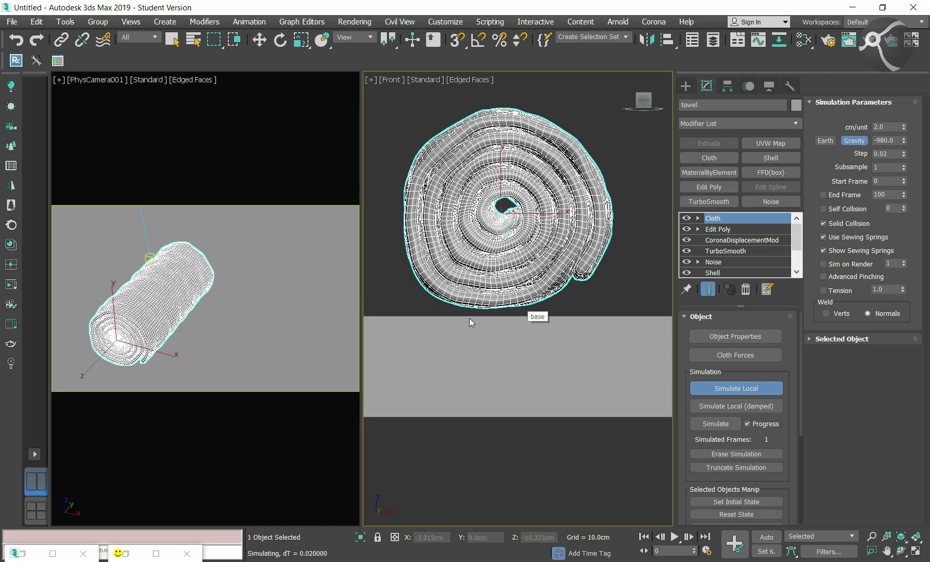
{"action": "left_click", "coordinate": [739, 388]}
{"action": "key", "text": "w"}
{"action": "scroll", "coordinate": [535, 359], "scroll_direction": "down", "scroll_amount": 3}
{"action": "scroll", "coordinate": [536, 359], "scroll_direction": "down", "scroll_amount": 1}
{"action": "mouse_move", "coordinate": [535, 360]}
{"action": "middle_mouse_down", "text": "alt"}
{"action": "mouse_move", "coordinate": [515, 340]}
{"action": "mouse_move", "coordinate": [615, 221]}
{"action": "middle_mouse_up", "text": "alt"}
{"action": "left_click", "coordinate": [641, 103]}
{"action": "scroll", "coordinate": [467, 279], "scroll_direction": "up", "scroll_amount": 5}
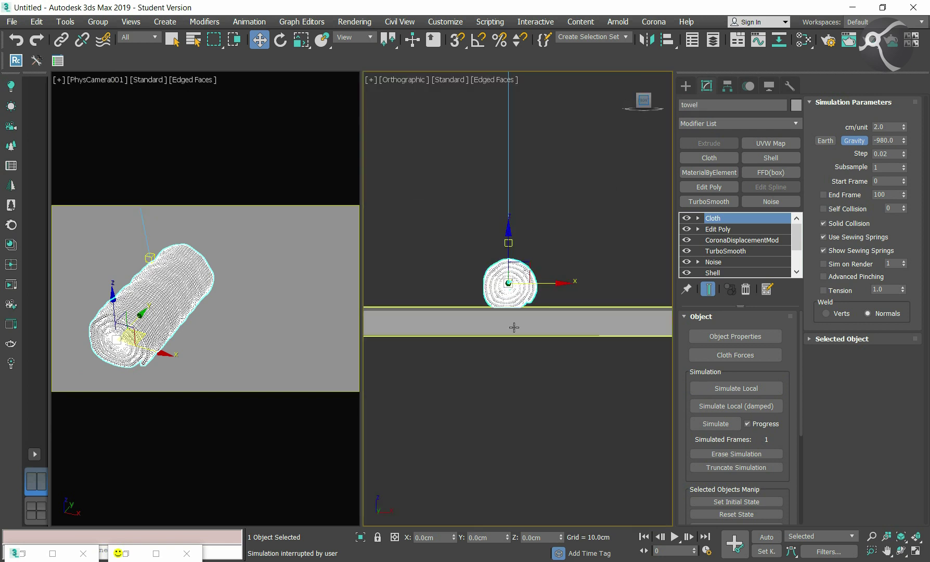
{"action": "scroll", "coordinate": [467, 279], "scroll_direction": "down", "scroll_amount": 6}
{"action": "middle_click_drag", "start_coordinate": [531, 281], "coordinate": [144, 399], "text": "alt"}
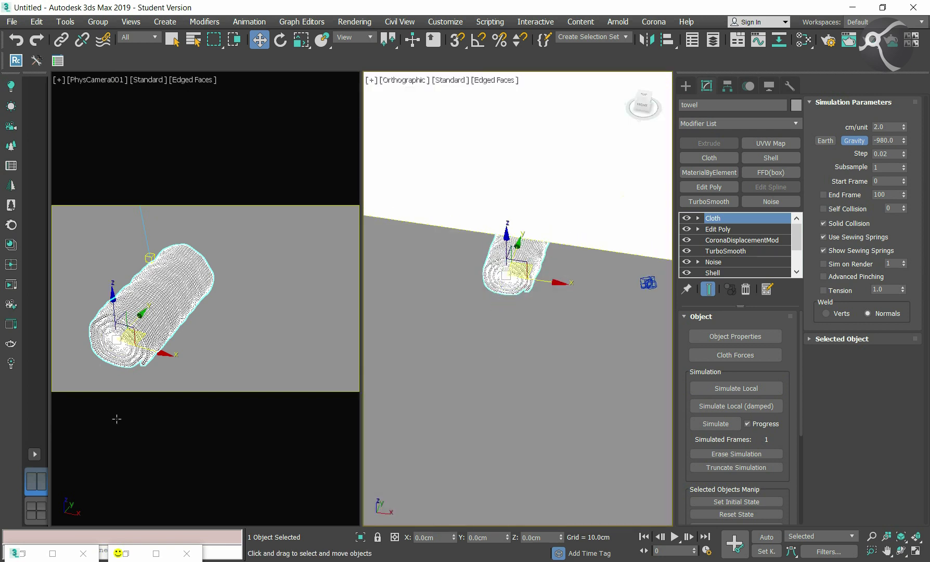
- Re-render the towel in Corona and A/B compare it with the previous render
{"action": "left_click", "coordinate": [122, 552]}
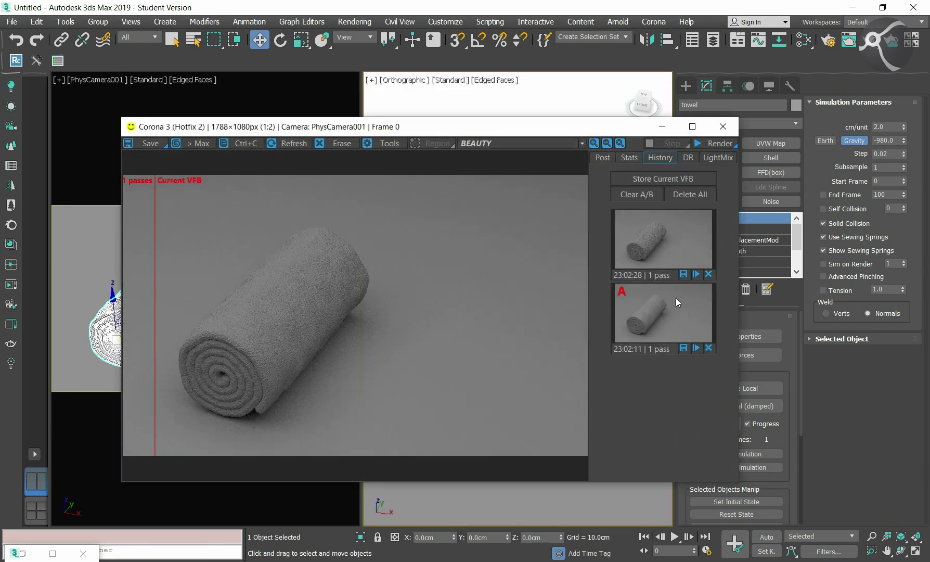
{"action": "left_click", "coordinate": [698, 144]}
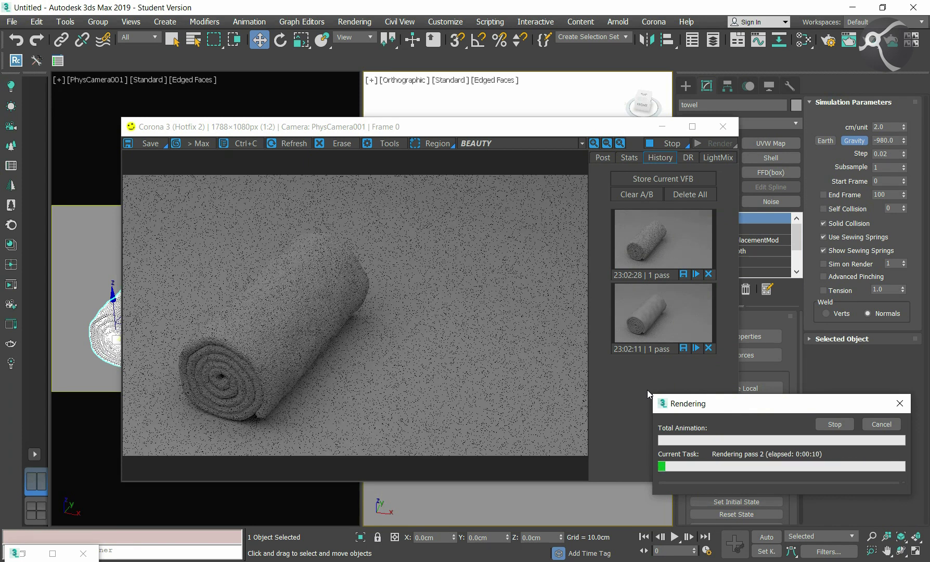
{"action": "left_click", "coordinate": [835, 424]}
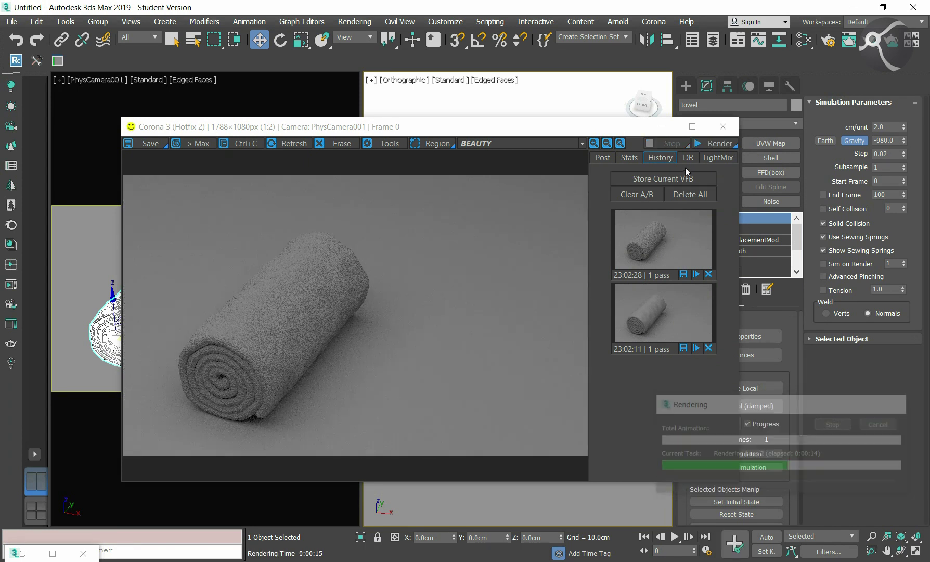
{"action": "left_click", "coordinate": [649, 250]}
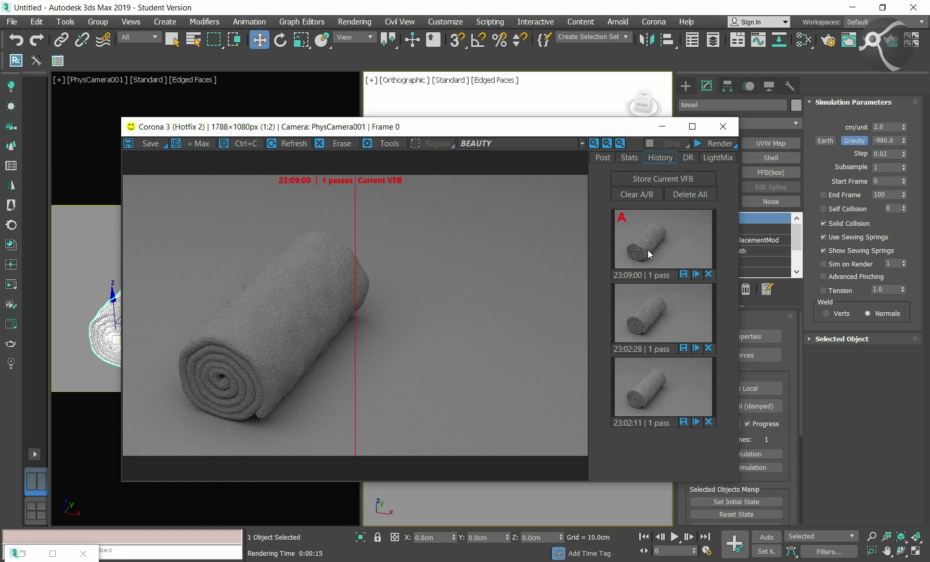
{"action": "left_click_drag", "start_coordinate": [355, 397], "coordinate": [275, 416]}
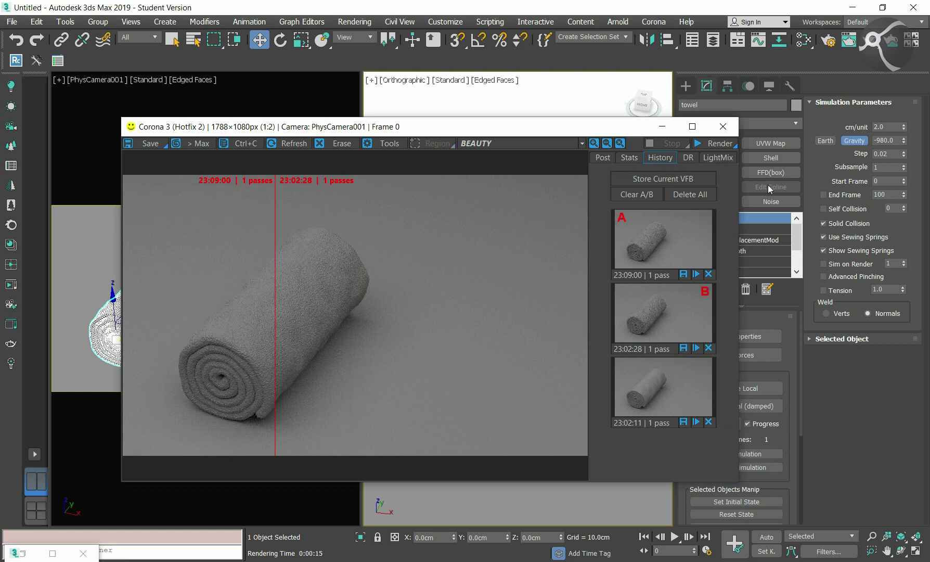
- Delete the render history entries and minimize the Corona frame buffer
{"action": "left_click", "coordinate": [708, 274]}
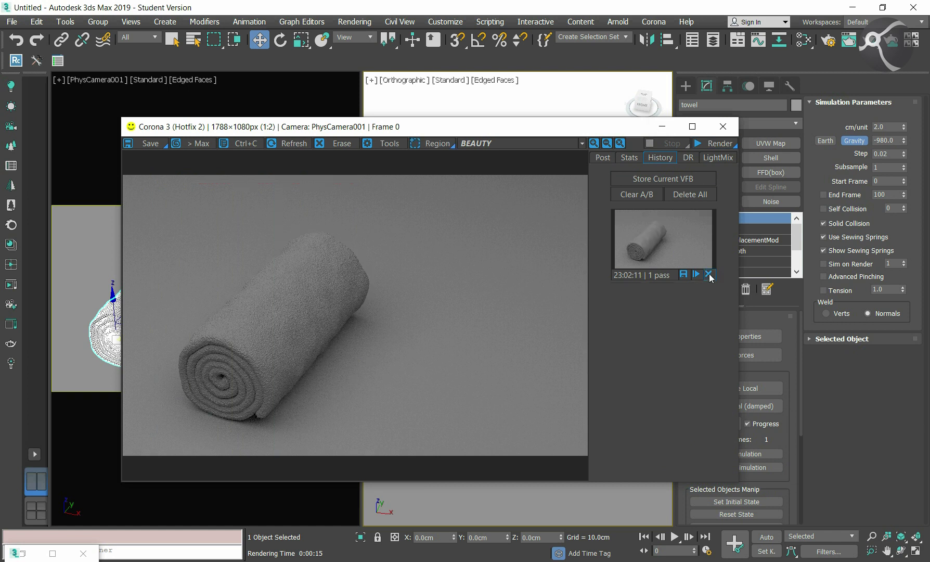
{"action": "left_click", "coordinate": [708, 274]}
{"action": "left_click", "coordinate": [662, 126]}
{"action": "left_click", "coordinate": [529, 340]}
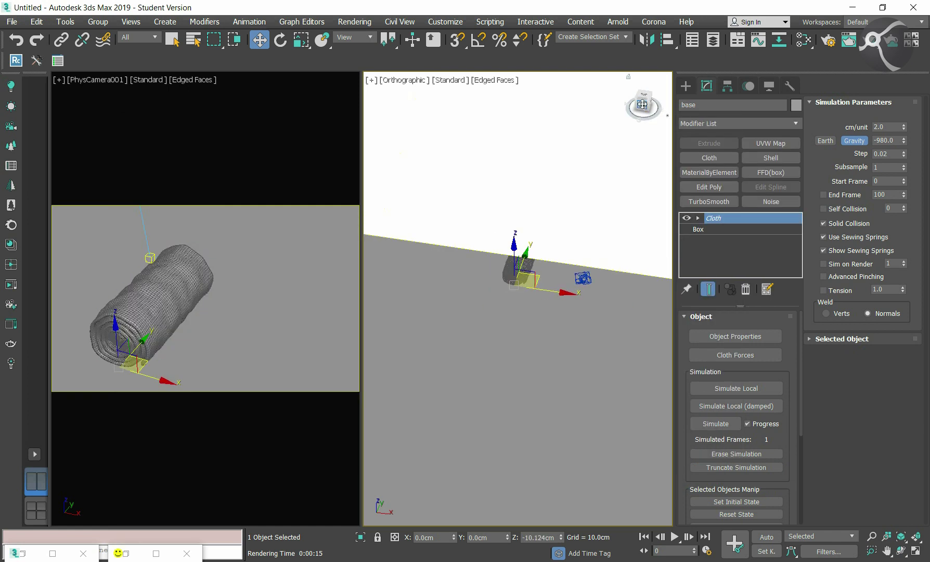
- Create a Multi/Sub-Object material in the Slate editor with 2 sub-material slots
{"action": "key", "text": "f"}
{"action": "left_click", "coordinate": [536, 257]}
{"action": "mouse_move", "coordinate": [536, 256]}
{"action": "middle_mouse_down"}
{"action": "mouse_move", "coordinate": [552, 279]}
{"action": "mouse_move", "coordinate": [552, 306]}
{"action": "middle_mouse_up"}
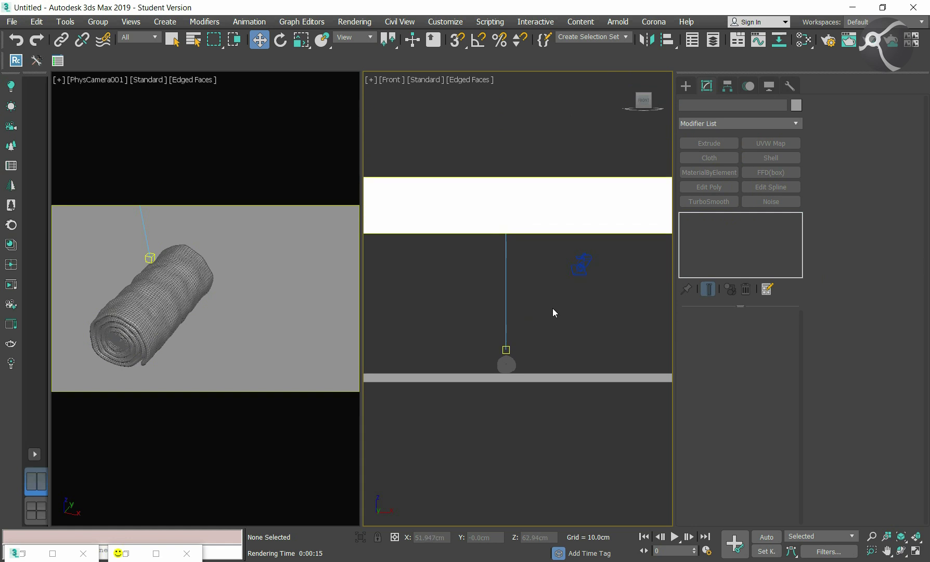
{"action": "left_click", "coordinate": [796, 40]}
{"action": "double_click", "coordinate": [470, 79]}
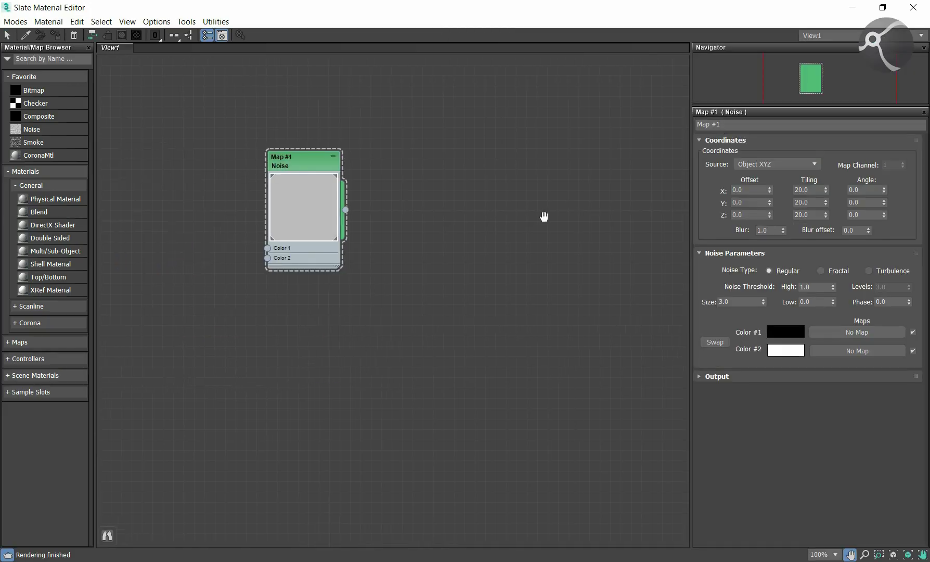
{"action": "middle_click_drag", "start_coordinate": [571, 213], "coordinate": [380, 168]}
{"action": "scroll", "coordinate": [380, 168], "scroll_direction": "down", "scroll_amount": 1}
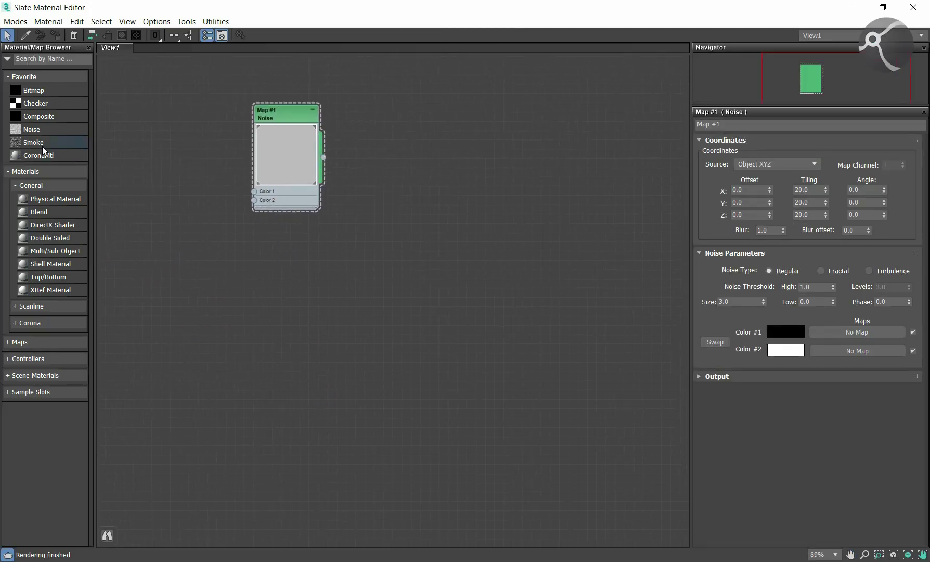
{"action": "right_click", "coordinate": [472, 130]}
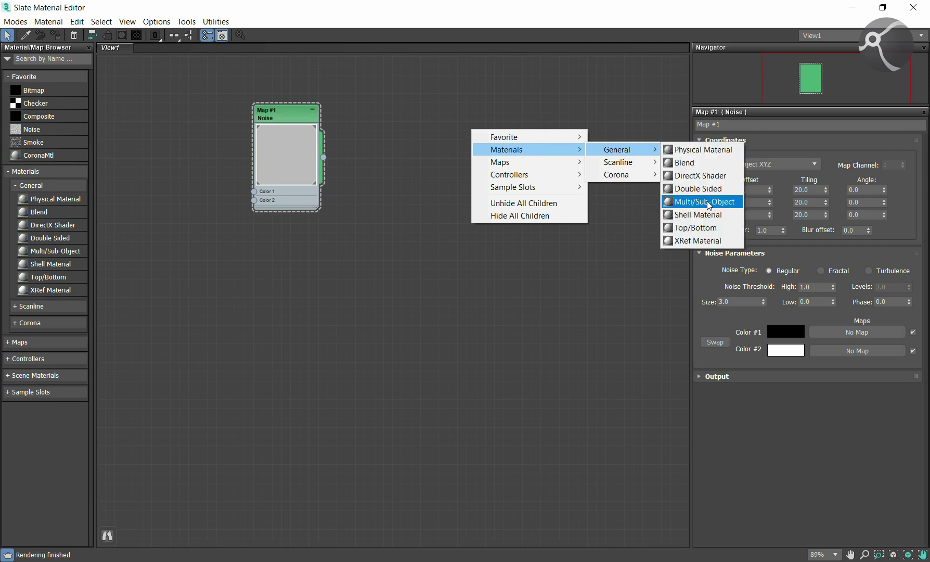
{"action": "left_click", "coordinate": [711, 202]}
{"action": "double_click", "coordinate": [517, 166]}
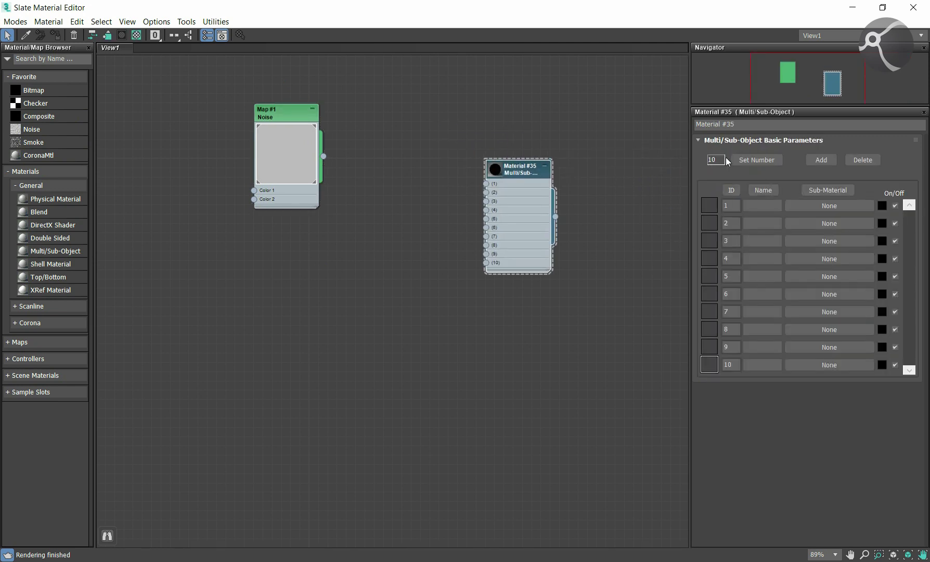
{"action": "left_click", "coordinate": [756, 160]}
{"action": "left_click", "coordinate": [515, 278]}
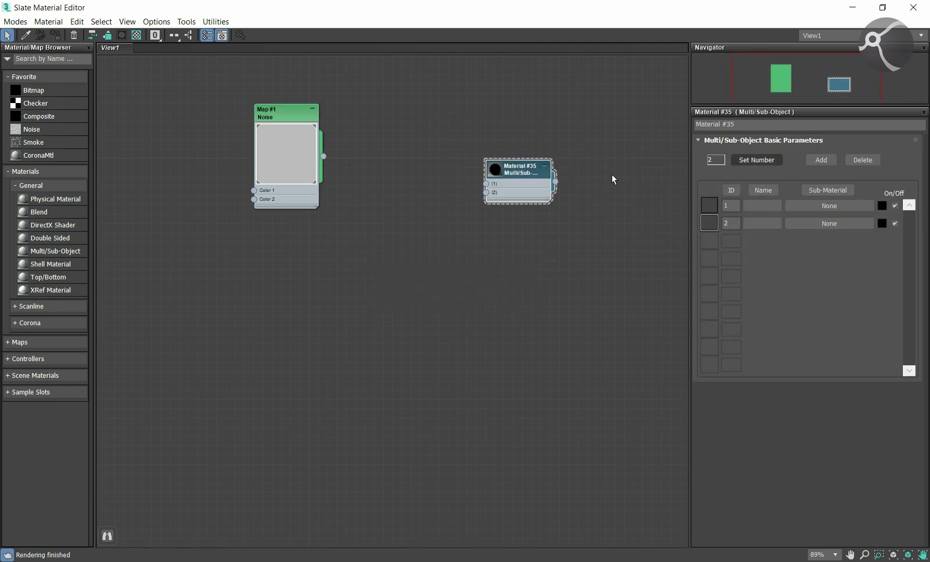
- Give both slots a CoronaMtl, wiring the Noise map into each bump, copied for slot 2
{"action": "left_click_drag", "start_coordinate": [486, 183], "coordinate": [433, 164]}
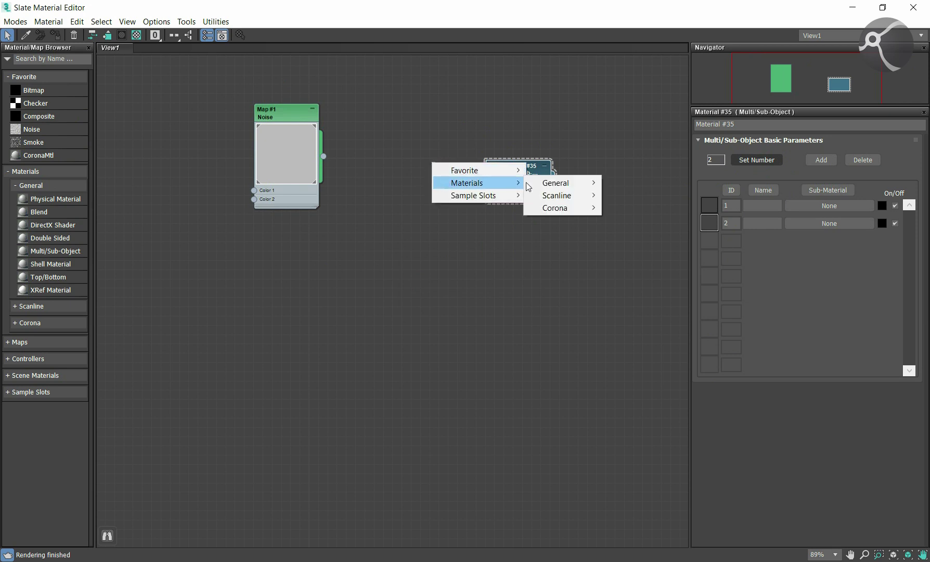
{"action": "left_click", "coordinate": [631, 247]}
{"action": "mouse_move", "coordinate": [323, 156]}
{"action": "left_mouse_down"}
{"action": "mouse_move", "coordinate": [387, 294]}
{"action": "mouse_move", "coordinate": [402, 287]}
{"action": "left_mouse_up"}
{"action": "left_click_drag", "start_coordinate": [436, 165], "coordinate": [408, 82]}
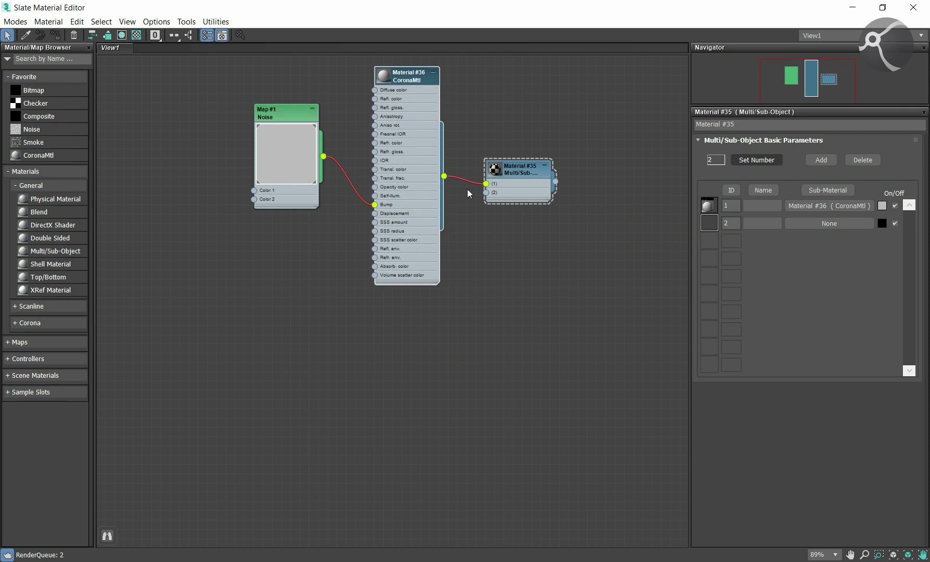
{"action": "left_click_drag", "start_coordinate": [488, 193], "coordinate": [424, 333]}
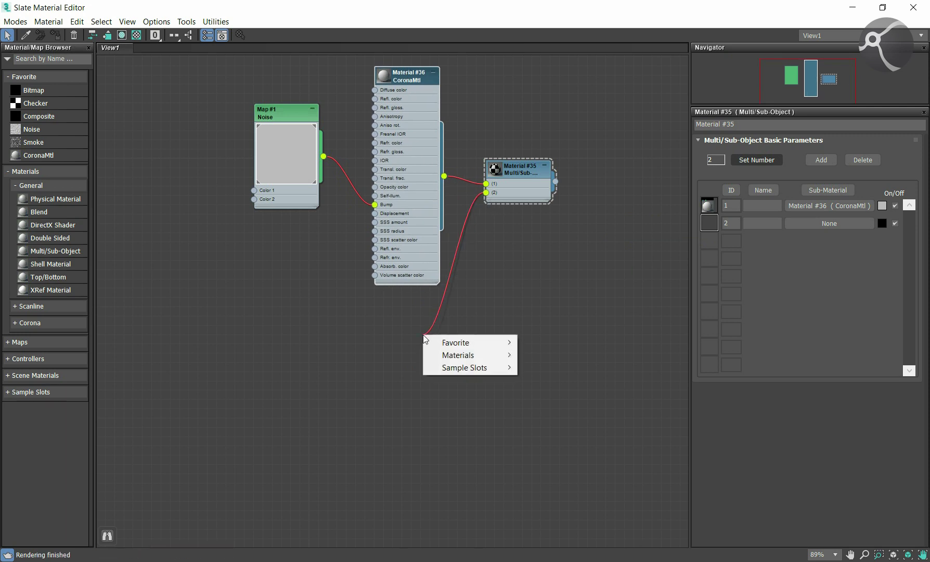
{"action": "left_click", "coordinate": [619, 420]}
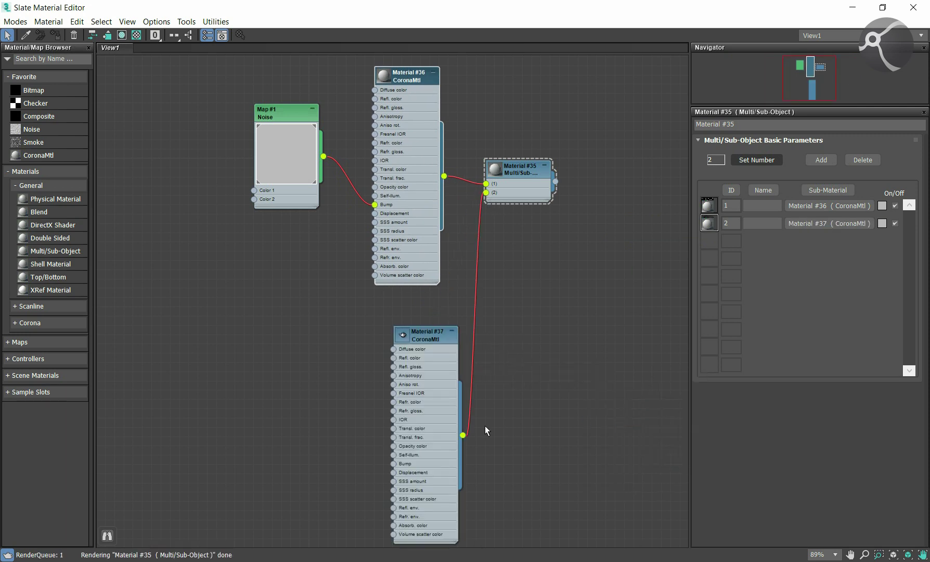
{"action": "mouse_move", "coordinate": [394, 467]}
{"action": "left_mouse_down"}
{"action": "mouse_move", "coordinate": [274, 259]}
{"action": "mouse_move", "coordinate": [316, 409]}
{"action": "left_mouse_up"}
{"action": "key", "text": "Escape"}
{"action": "left_click_drag", "start_coordinate": [275, 110], "coordinate": [275, 351], "text": "shift"}
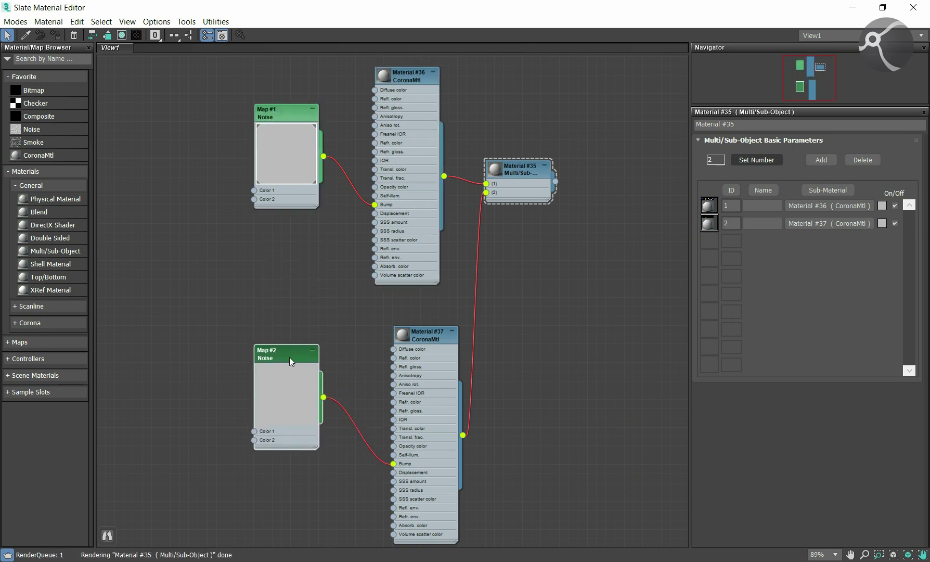
- Set the copied Noise map (Map #2) tiling to 5 on X, Y and Z
{"action": "double_click", "coordinate": [288, 358]}
{"action": "type", "text": "5"}
{"action": "key", "text": "Tab"}
{"action": "type", "text": "5"}
{"action": "key", "text": "Tab"}
{"action": "type", "text": "5"}
{"action": "left_click", "coordinate": [809, 202]}
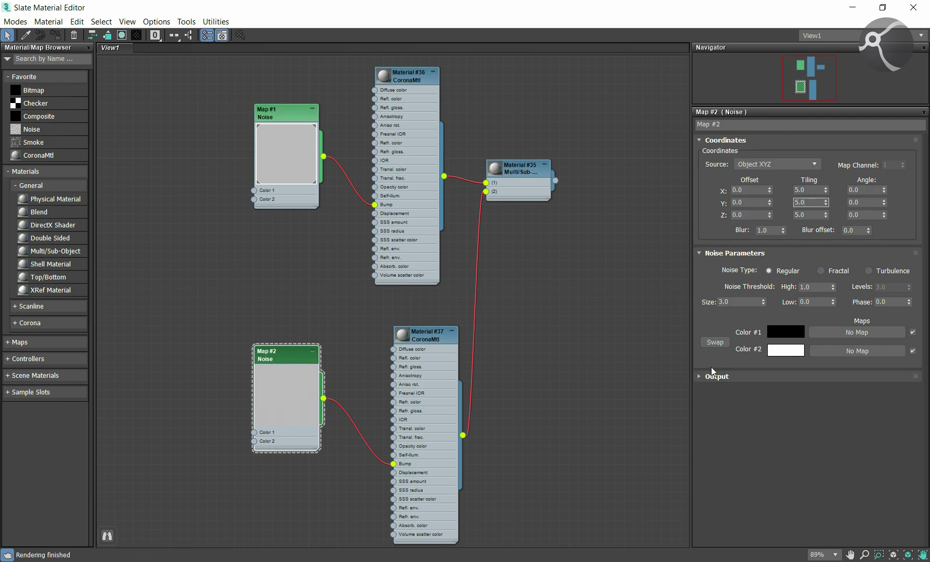
{"action": "key", "text": "Return"}
- Add a new CoronaMtl named 'base', leaving its diffuse colour unchanged
{"action": "double_click", "coordinate": [402, 385]}
{"action": "key", "text": "l"}
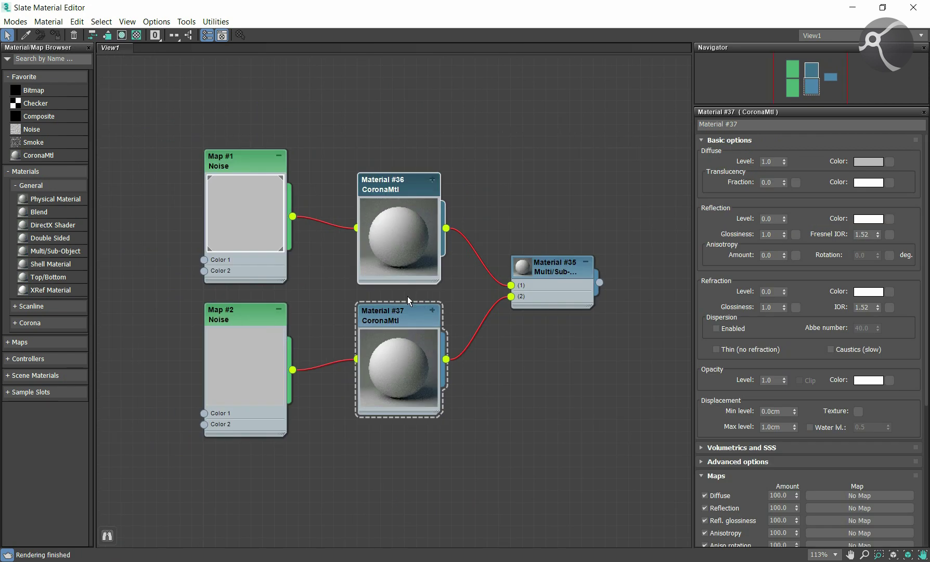
{"action": "mouse_move", "coordinate": [39, 155]}
{"action": "left_mouse_down"}
{"action": "mouse_move", "coordinate": [543, 172]}
{"action": "mouse_move", "coordinate": [543, 152]}
{"action": "left_mouse_up"}
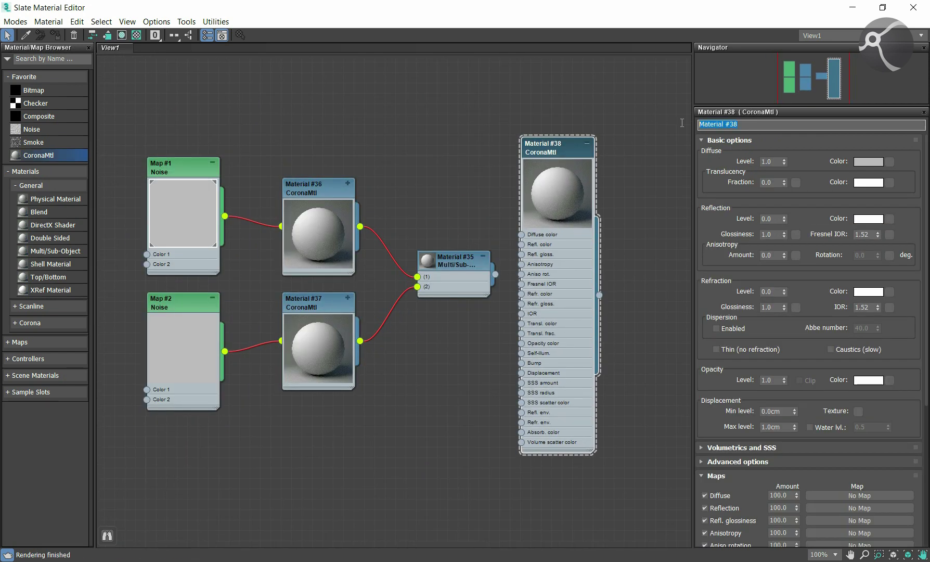
{"action": "type", "text": "base"}
{"action": "left_click", "coordinate": [865, 164]}
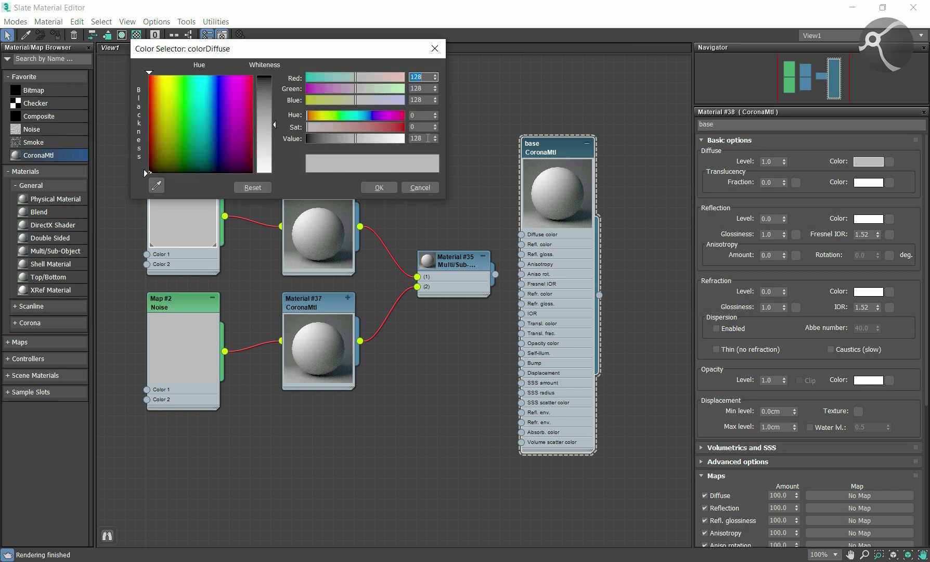
{"action": "left_click", "coordinate": [385, 188]}
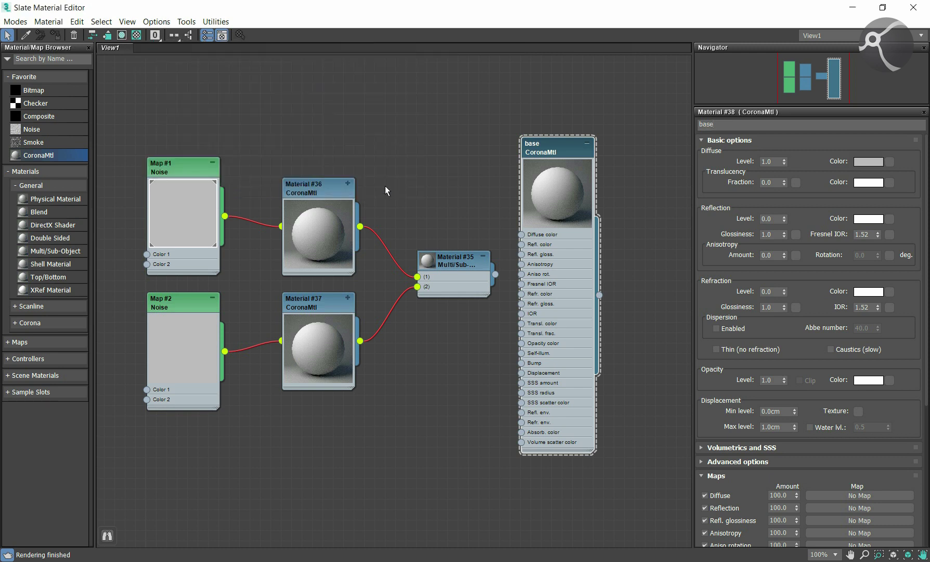
- Add a Box UVW Map modifier to the towel, sized 1005×1005×11 cm
{"action": "left_click", "coordinate": [882, 8]}
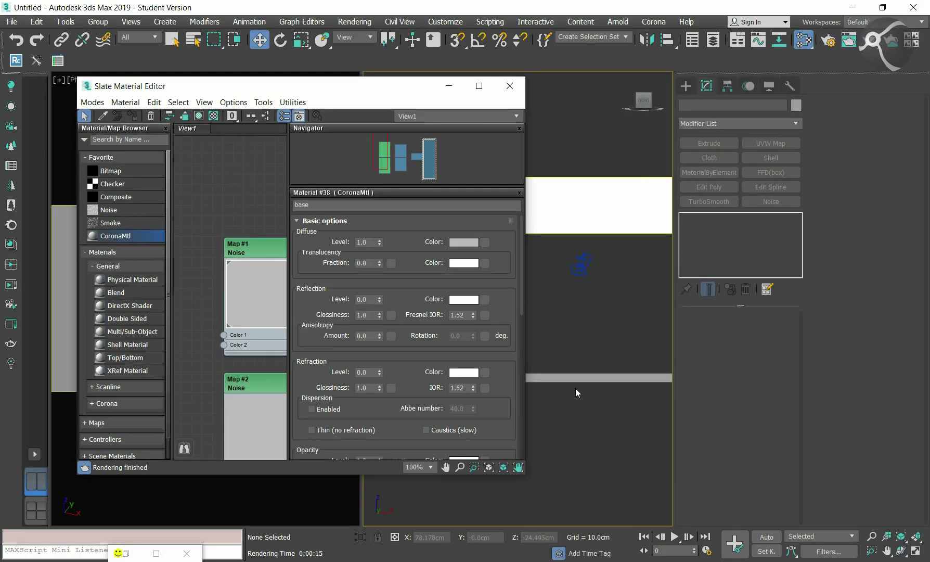
{"action": "left_click", "coordinate": [420, 159]}
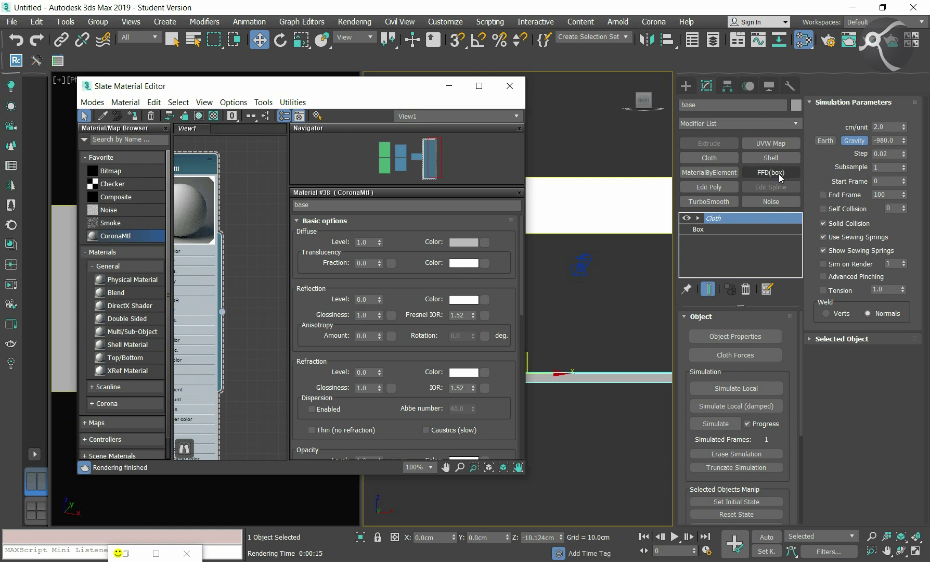
{"action": "left_click", "coordinate": [770, 143]}
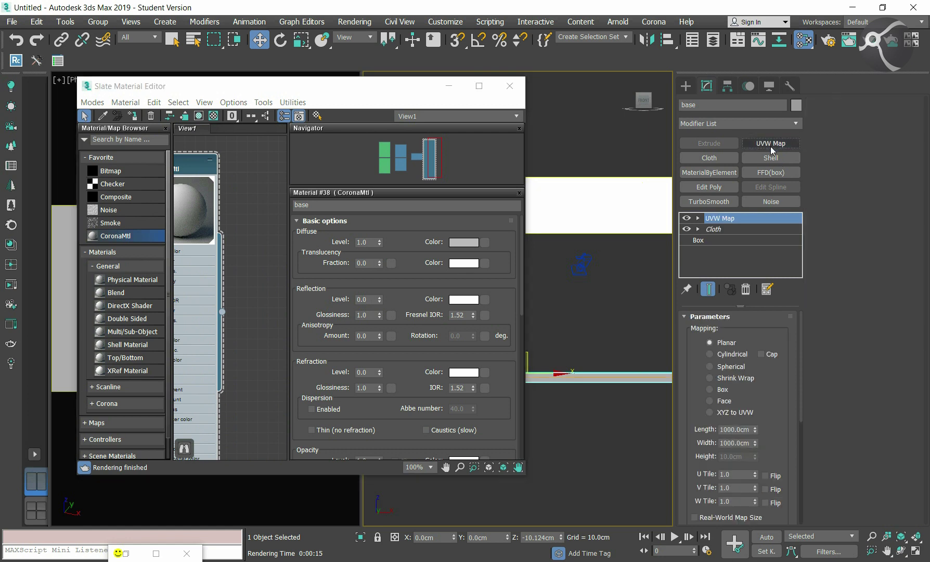
{"action": "left_click", "coordinate": [734, 443]}
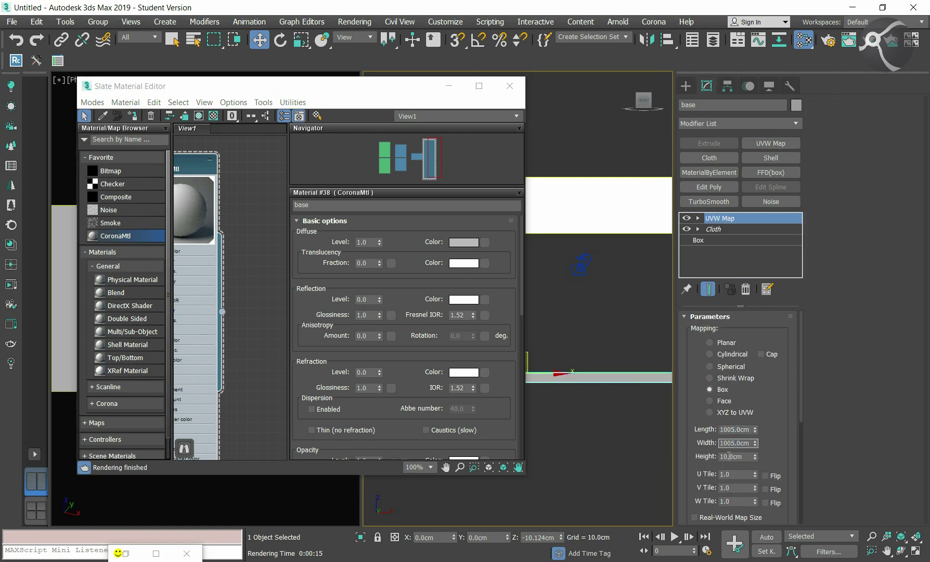
{"action": "type", "text": "1005"}
{"action": "key", "text": "Return"}
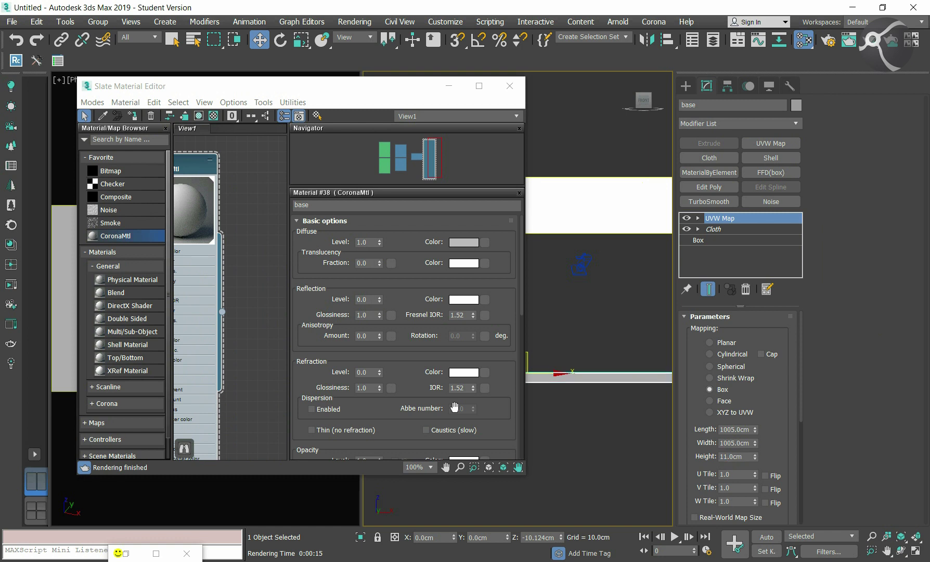
- Set Material #36's diffuse colour to a darker grey with value 110
{"action": "middle_click_drag", "start_coordinate": [265, 198], "coordinate": [314, 209]}
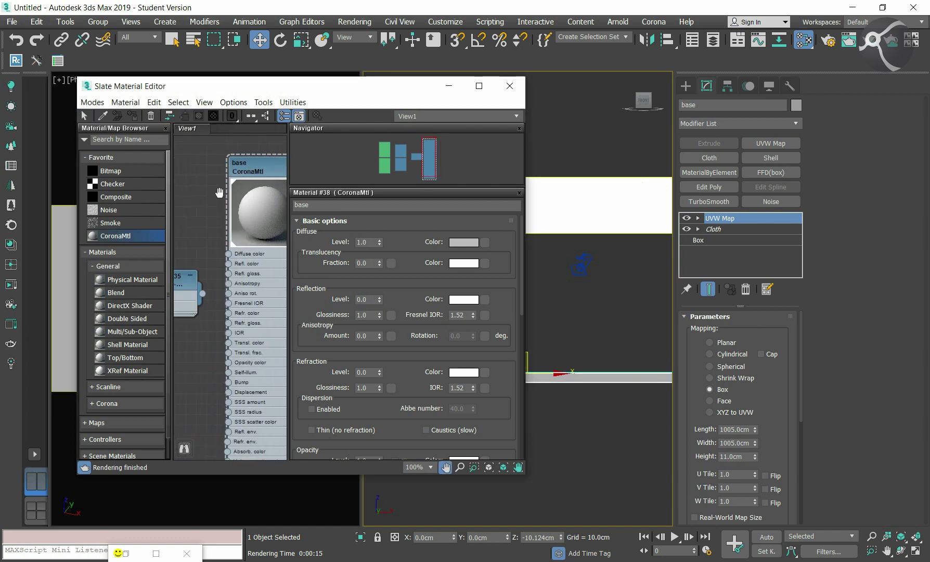
{"action": "scroll", "coordinate": [234, 207], "scroll_direction": "down", "scroll_amount": 5}
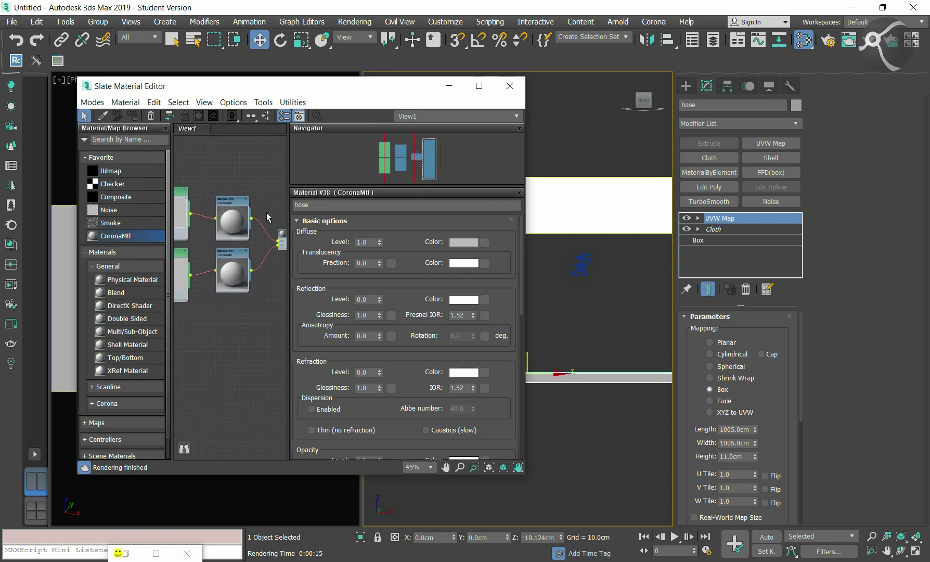
{"action": "double_click", "coordinate": [233, 208]}
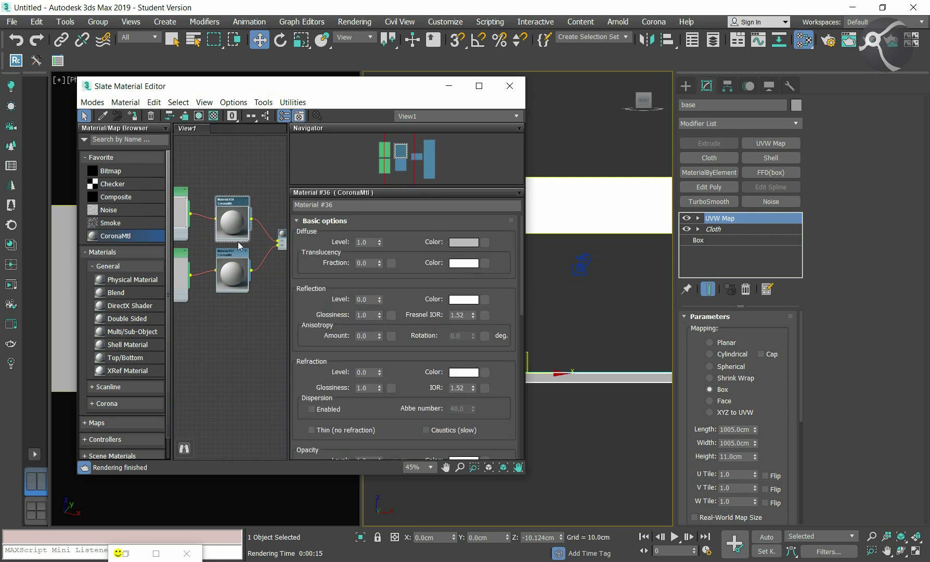
{"action": "middle_click_drag", "start_coordinate": [177, 193], "coordinate": [198, 197]}
{"action": "scroll", "coordinate": [198, 198], "scroll_direction": "up", "scroll_amount": 1}
{"action": "double_click", "coordinate": [205, 208]}
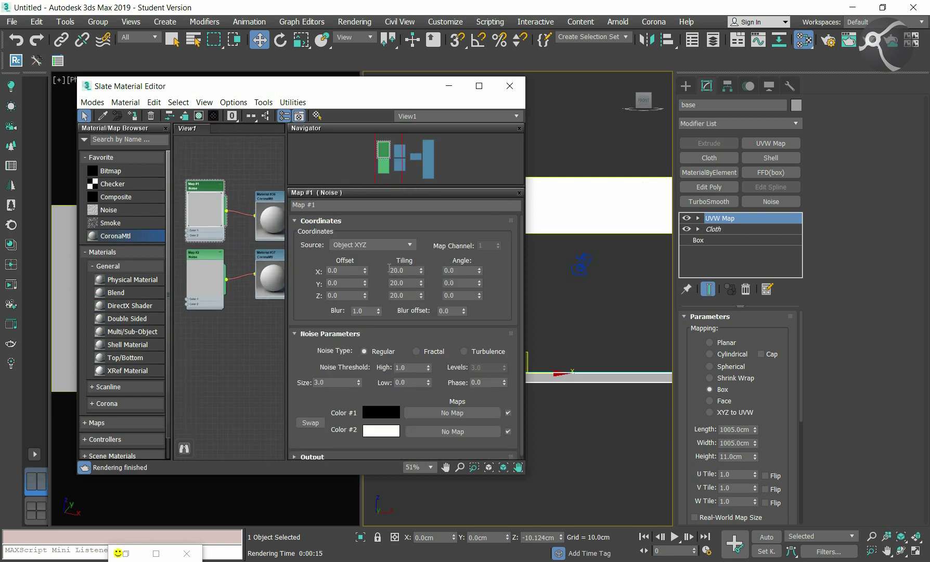
{"action": "double_click", "coordinate": [270, 198]}
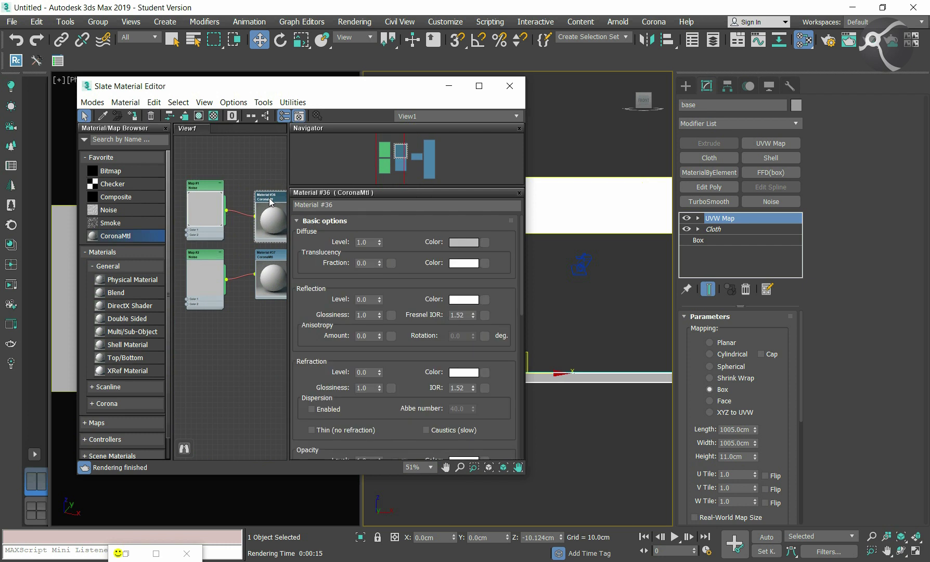
{"action": "left_click", "coordinate": [460, 243]}
{"action": "left_click", "coordinate": [419, 138]}
{"action": "type", "text": "0"}
{"action": "key", "text": "Return"}
{"action": "left_click", "coordinate": [378, 188]}
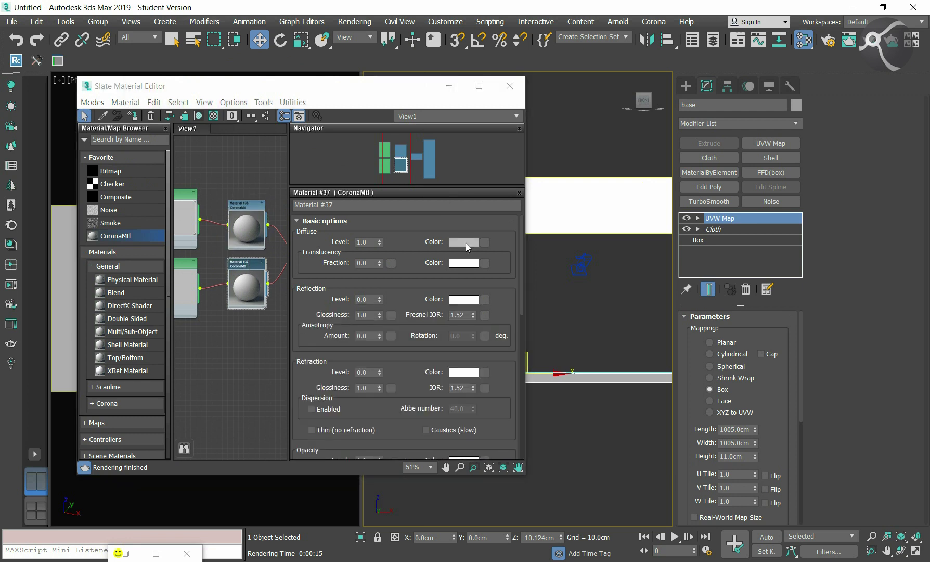
- Set Material #37's diffuse colour to a light grey with value 200
{"action": "left_click", "coordinate": [467, 247]}
{"action": "left_click", "coordinate": [419, 138]}
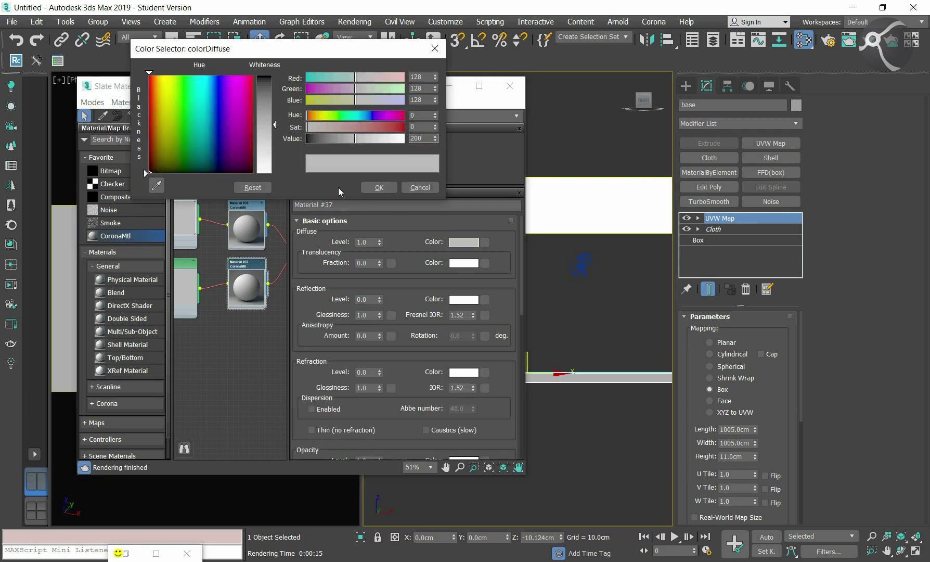
{"action": "key", "text": "Return"}
{"action": "left_click", "coordinate": [378, 187]}
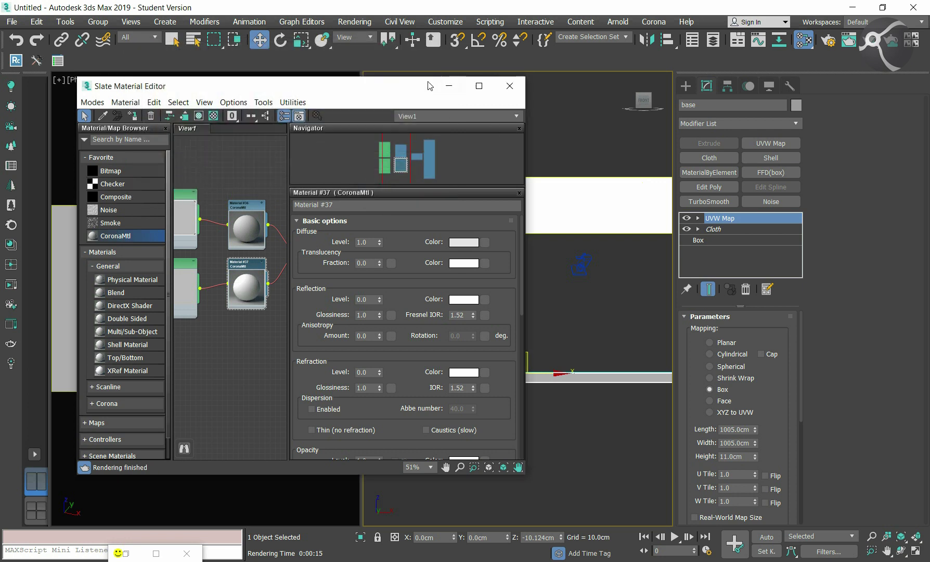
{"action": "left_click_drag", "start_coordinate": [428, 81], "coordinate": [692, 110]}
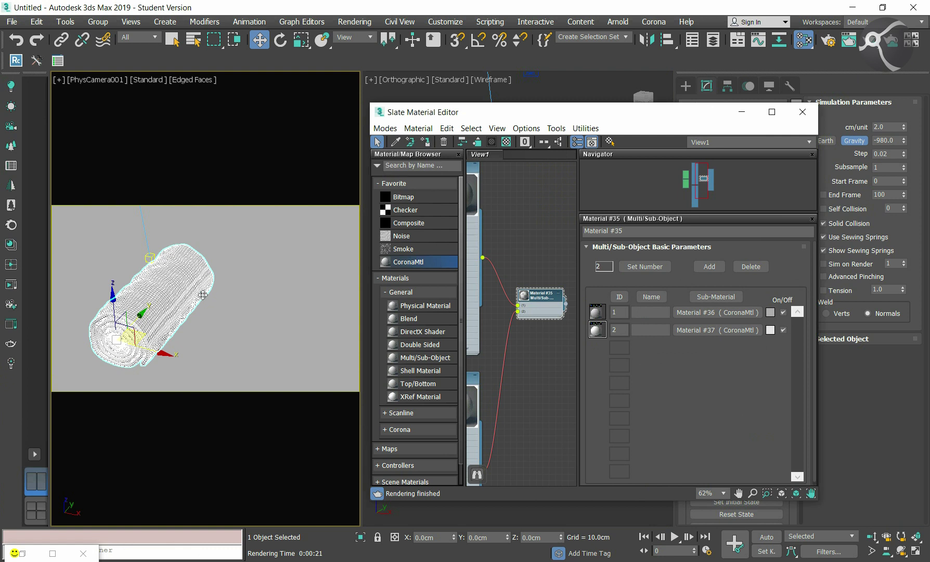
- Clear the Corona VFB history and start a fresh render of the towel
{"action": "left_click", "coordinate": [742, 112]}
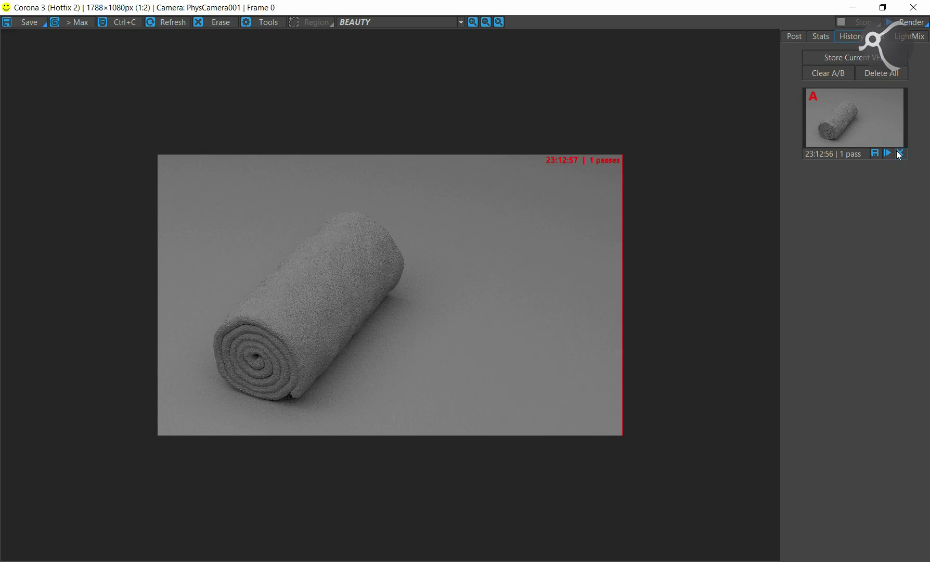
{"action": "left_click", "coordinate": [898, 153]}
{"action": "left_click", "coordinate": [905, 22]}
{"action": "scroll", "coordinate": [486, 324], "scroll_direction": "down", "scroll_amount": 1}
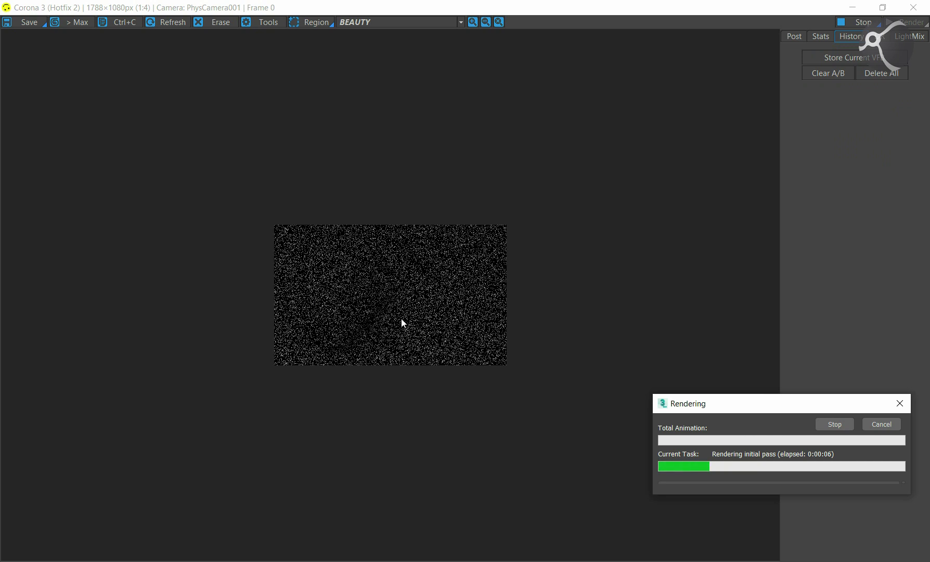
{"action": "scroll", "coordinate": [366, 311], "scroll_direction": "up", "scroll_amount": 1}
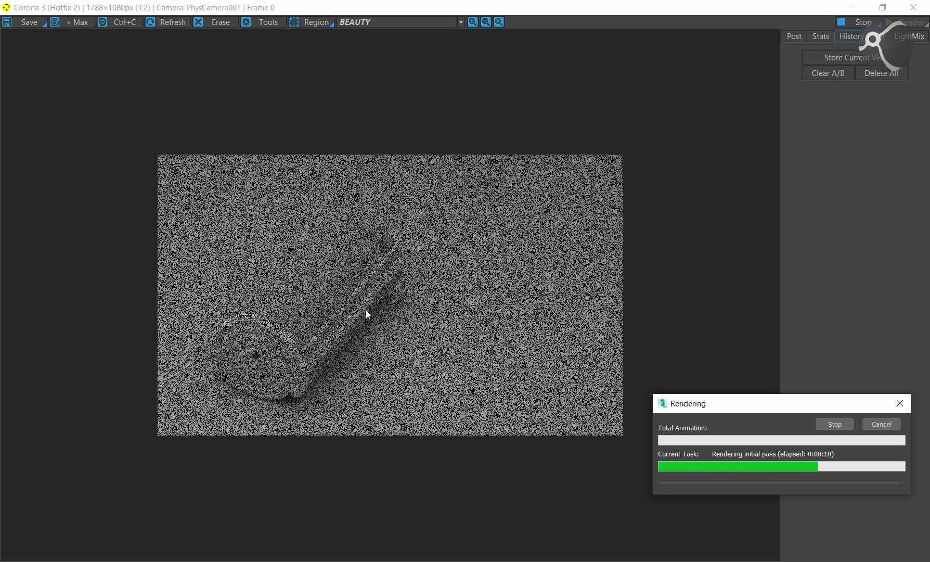